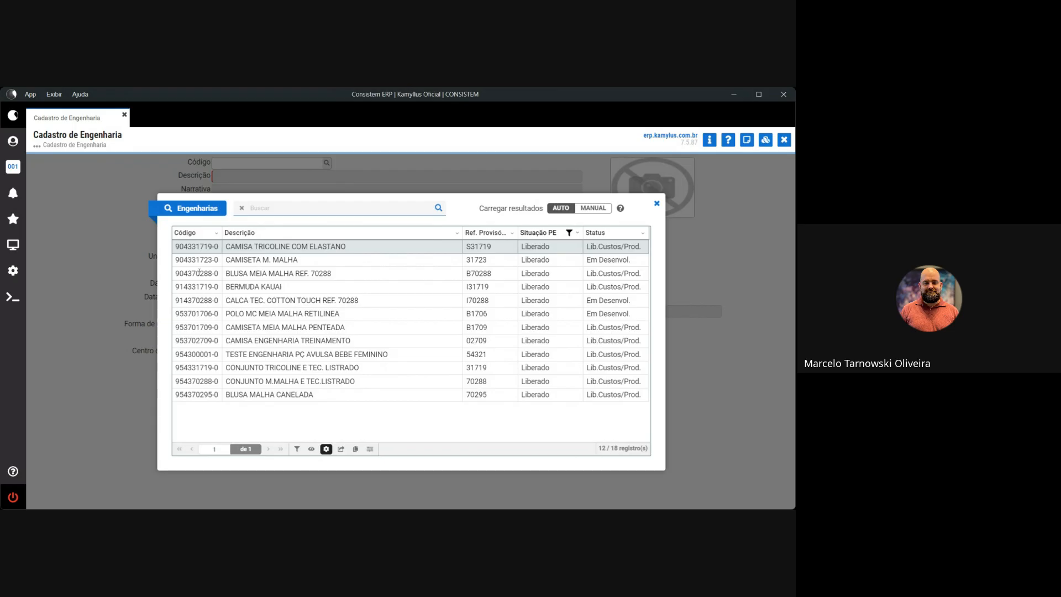
click(239, 369)
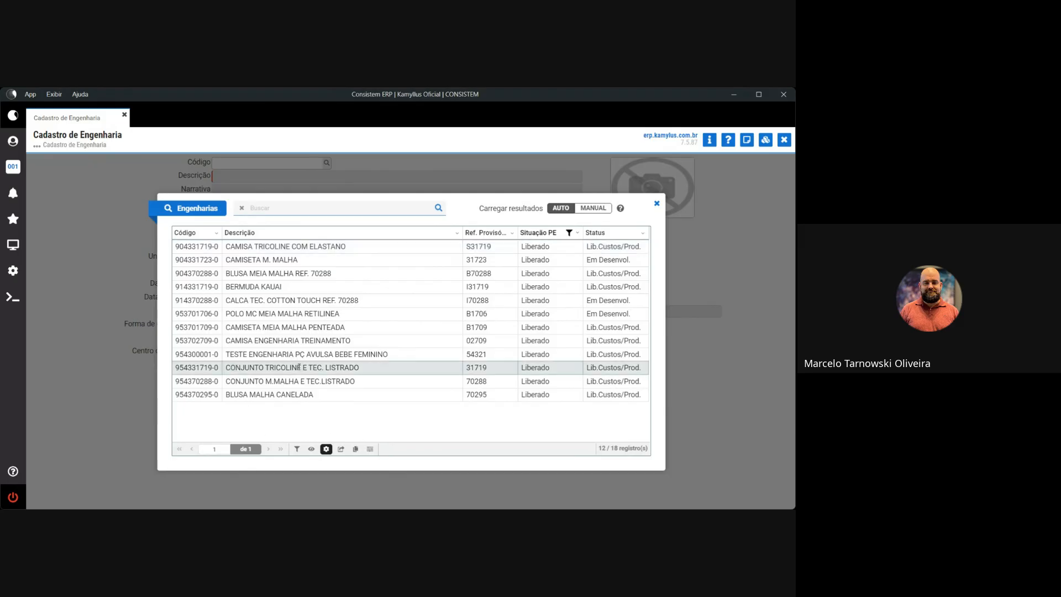
double_click(298, 367)
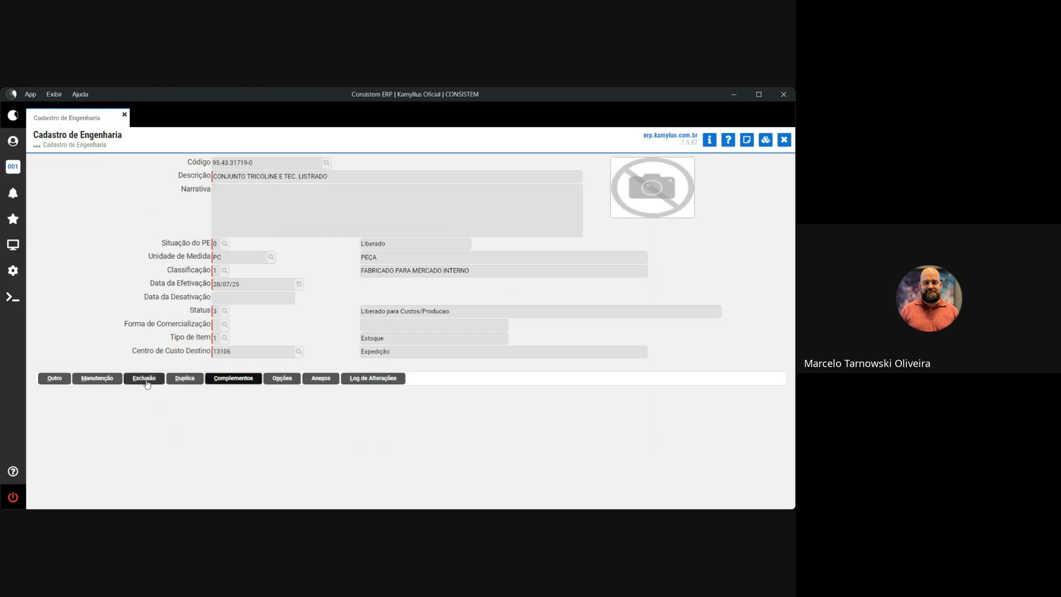
click(58, 380)
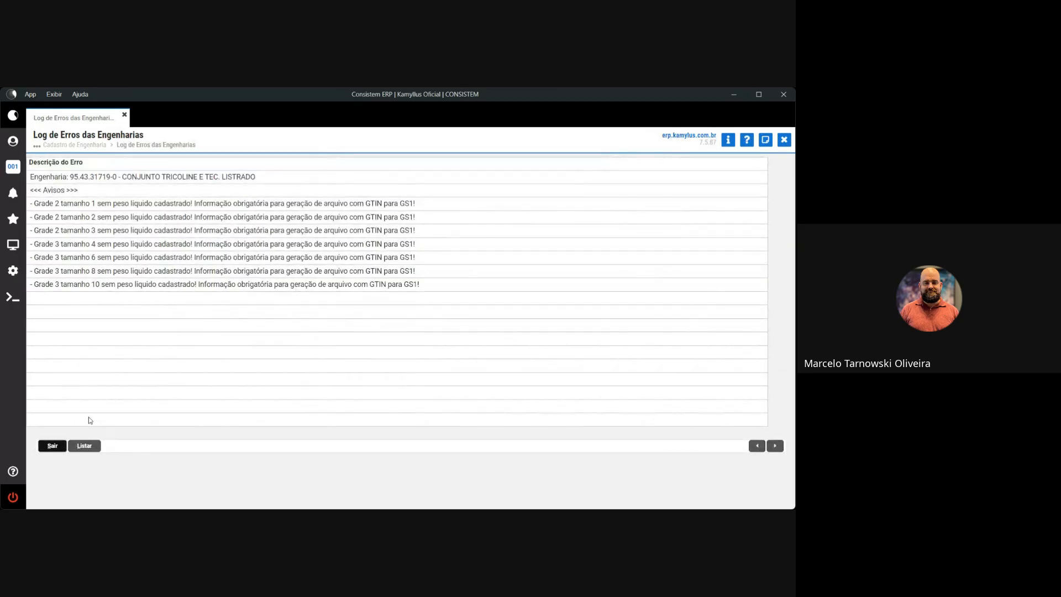
click(51, 447)
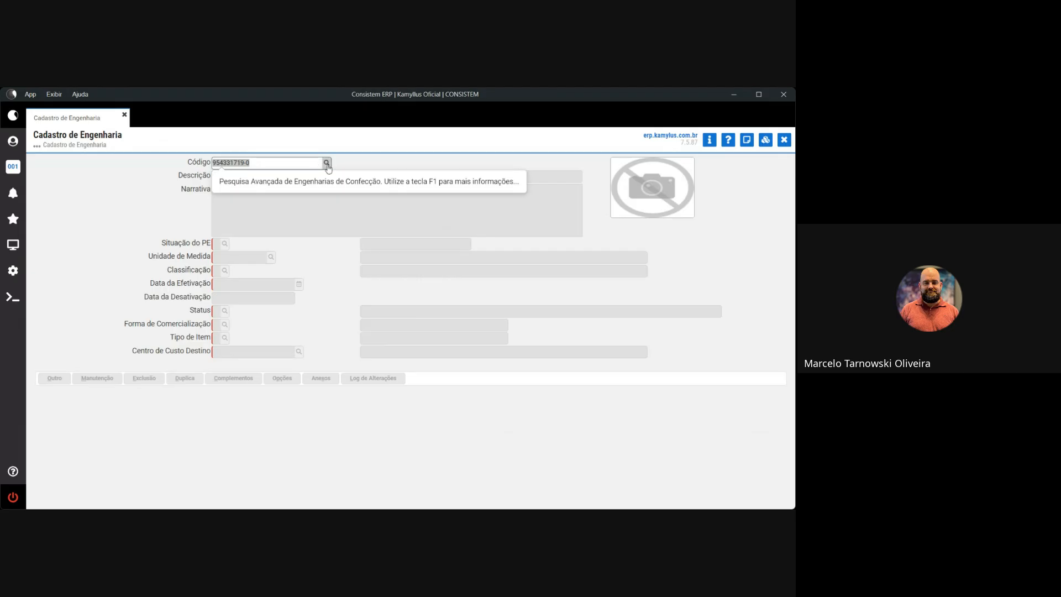
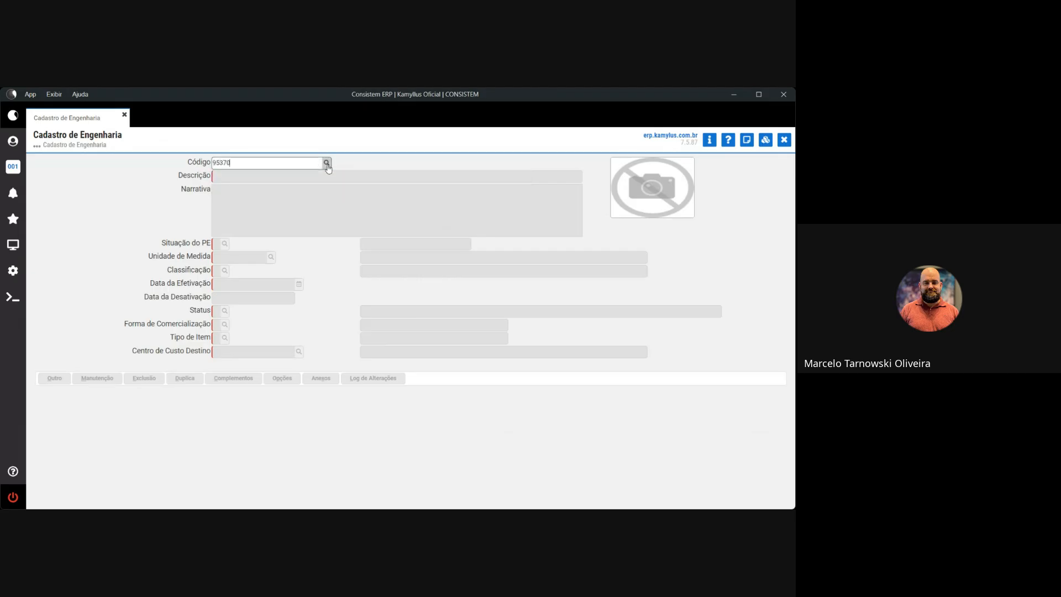
key(Return)
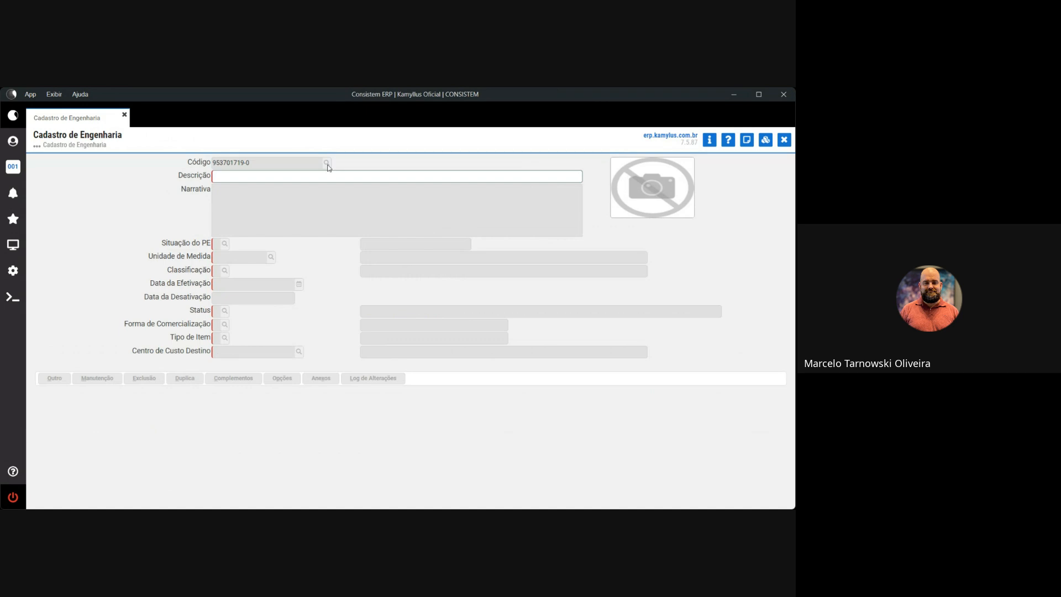
click(328, 167)
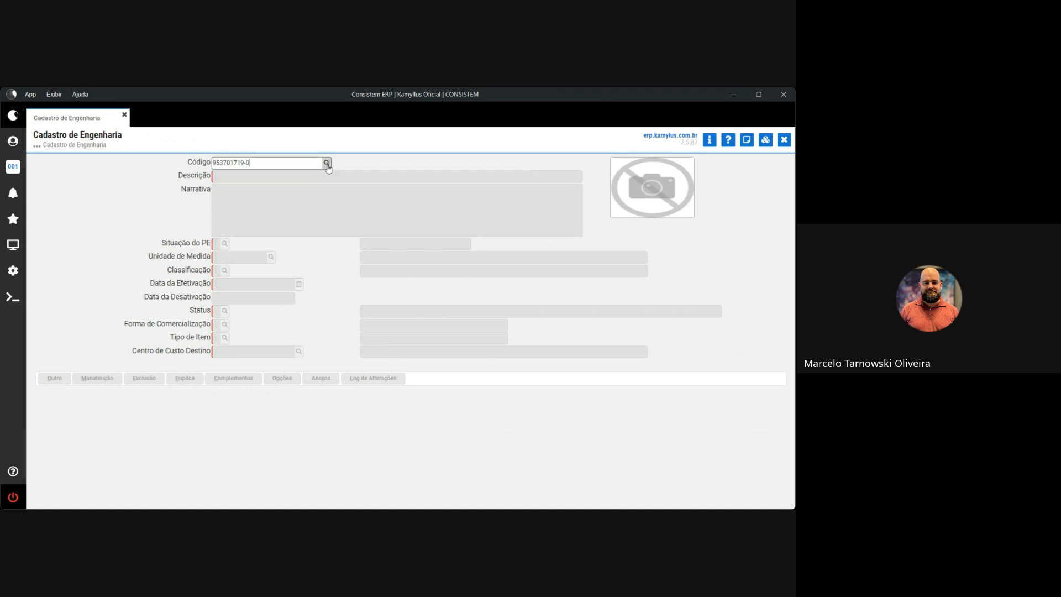
key(BackSpace)
text(0)
key(Return)
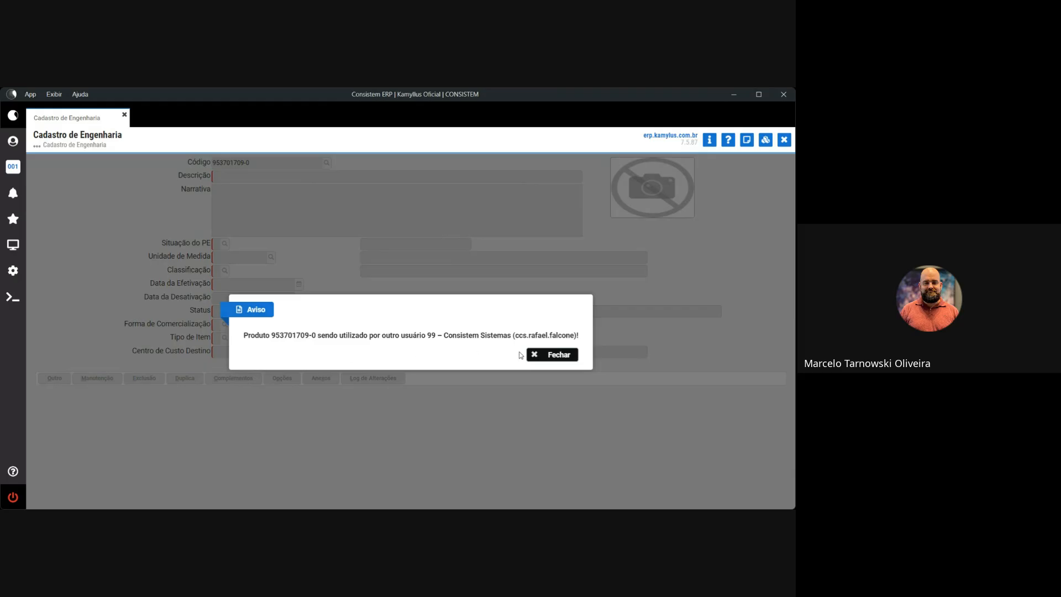
drag(532, 335, 568, 334)
Dismiss the warning and load CONJUNTO M.MALHA E TEC.LISTRADO (95.43.70288-0) through the Pela Engenharia search.
click(546, 356)
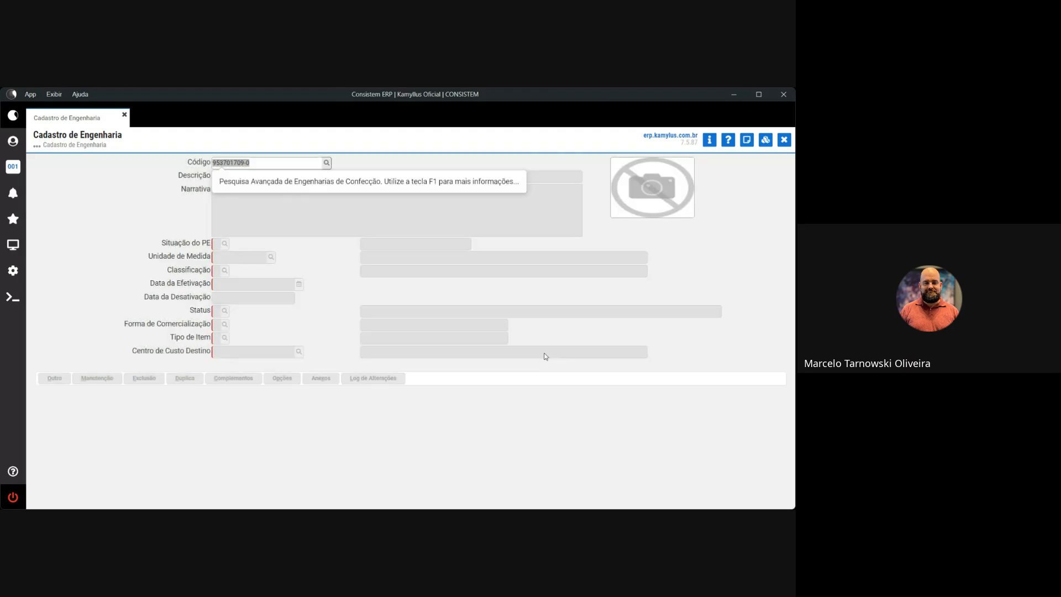
click(327, 163)
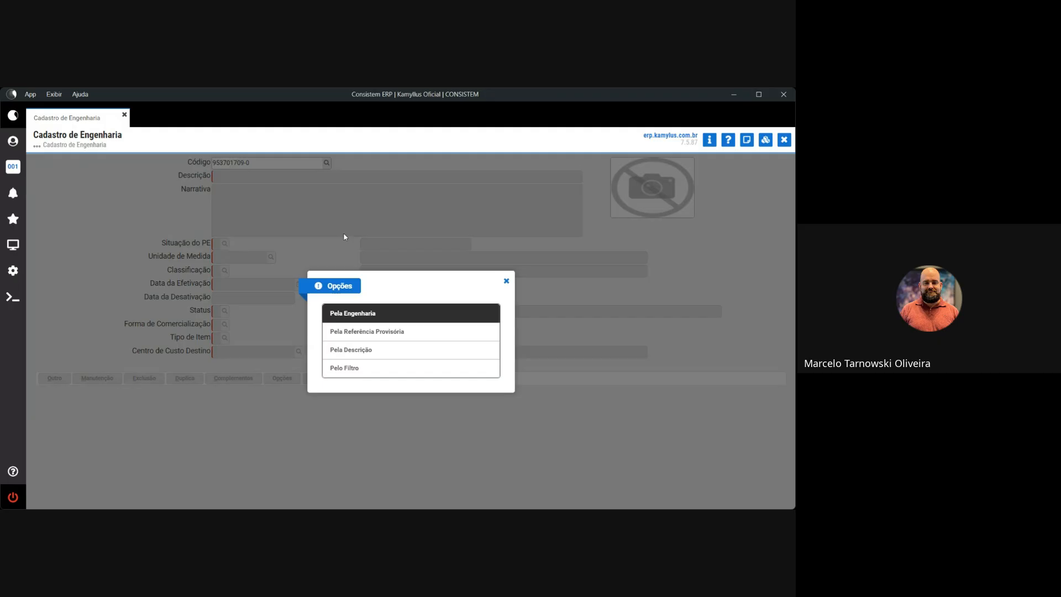
click(374, 316)
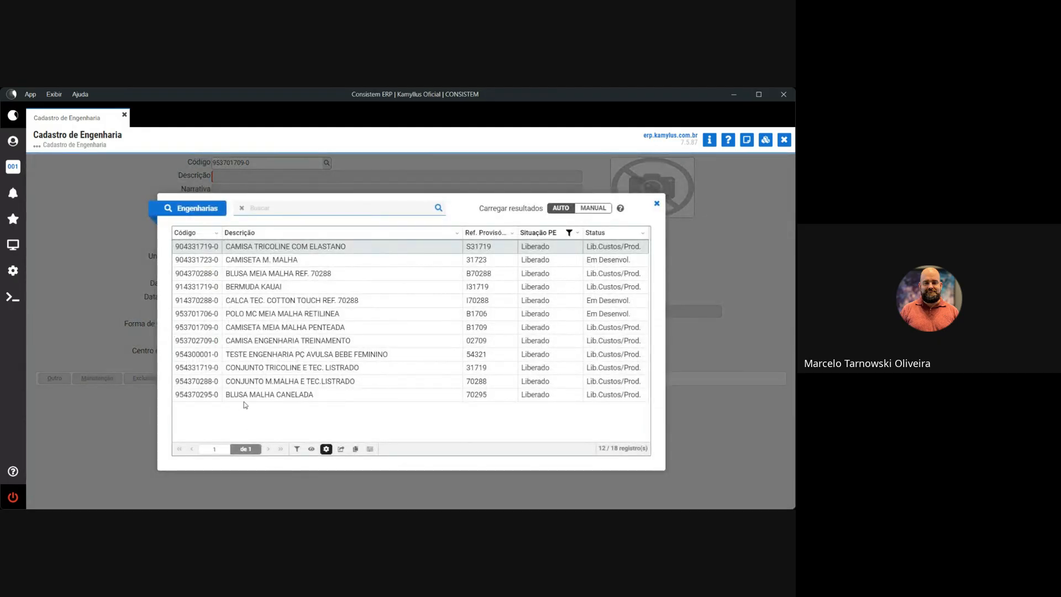
click(253, 395)
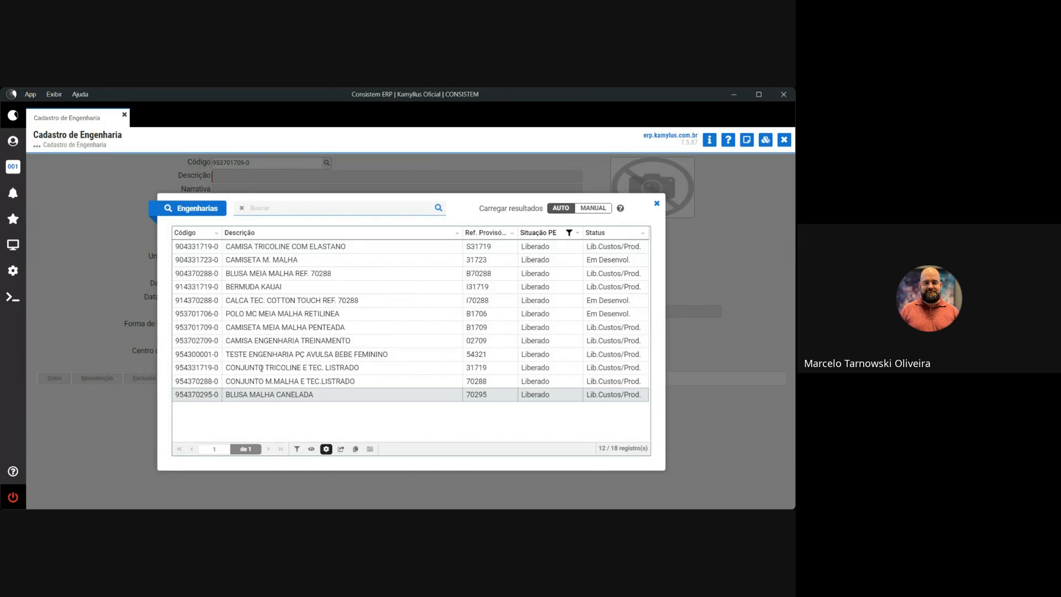
click(268, 382)
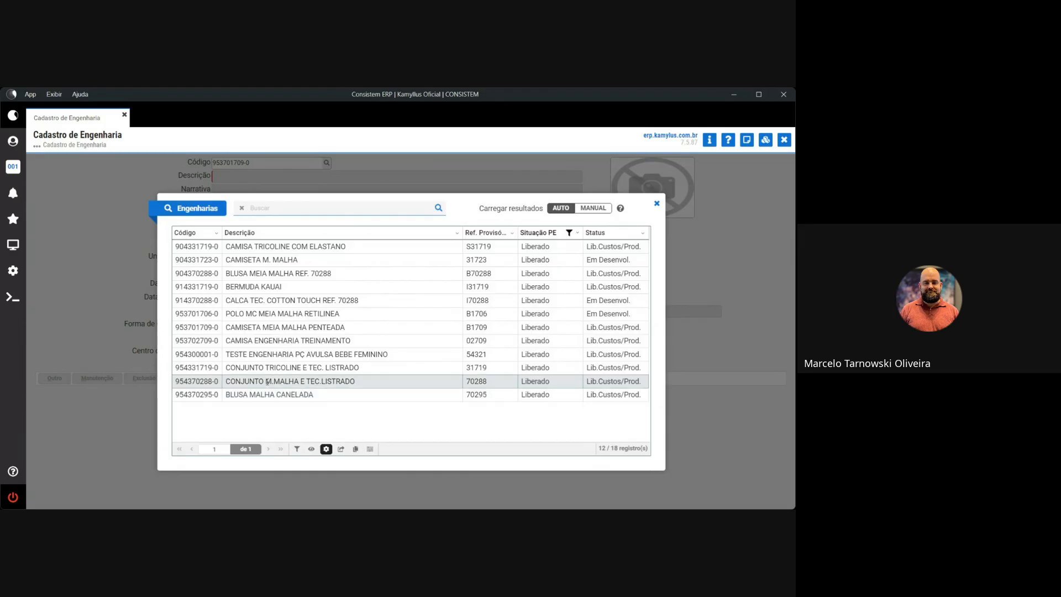
double_click(325, 382)
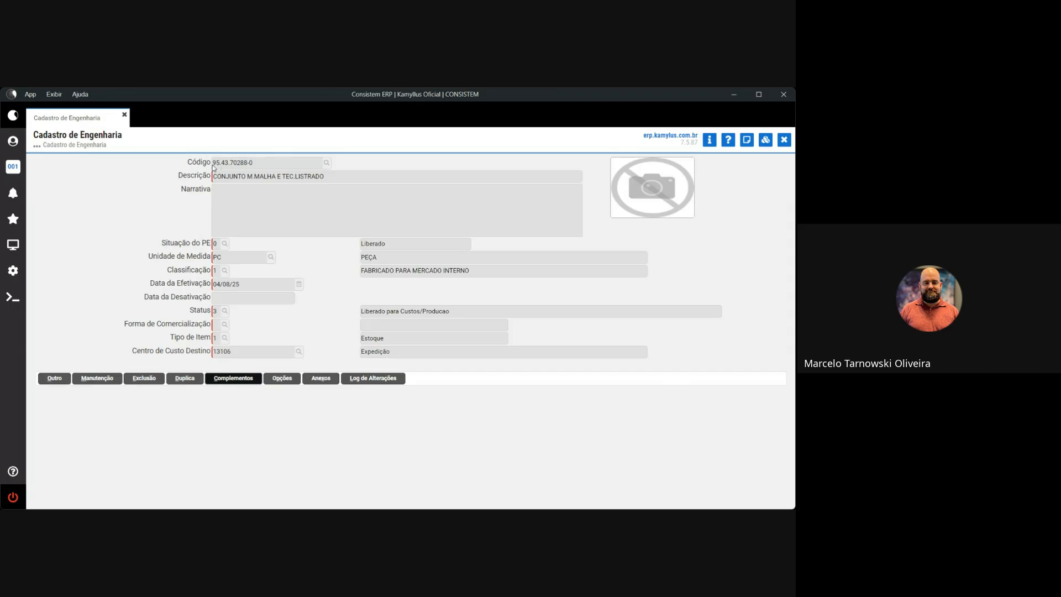
drag(214, 167, 299, 182)
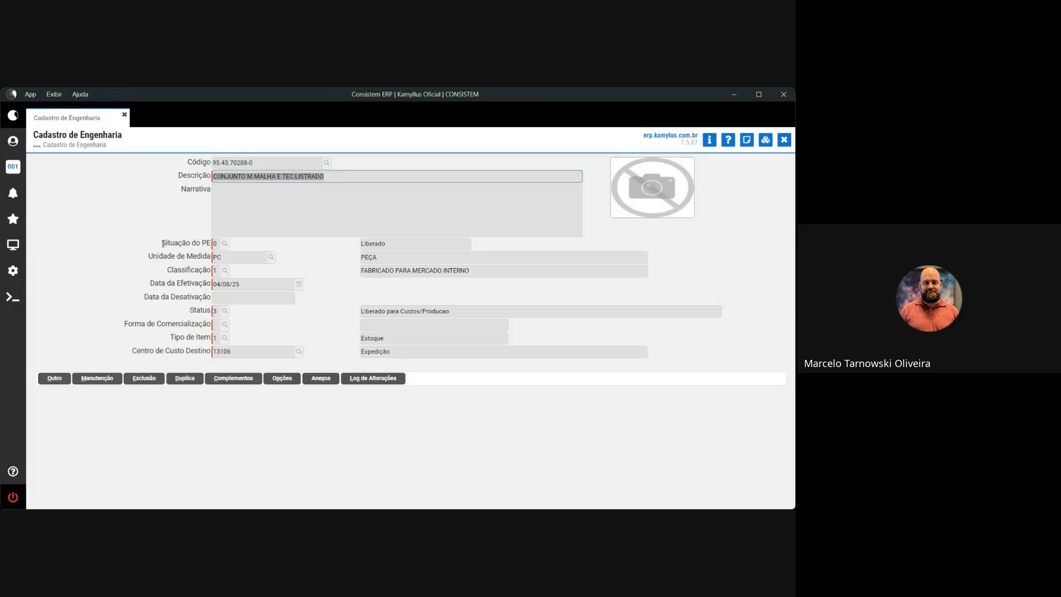
click(250, 164)
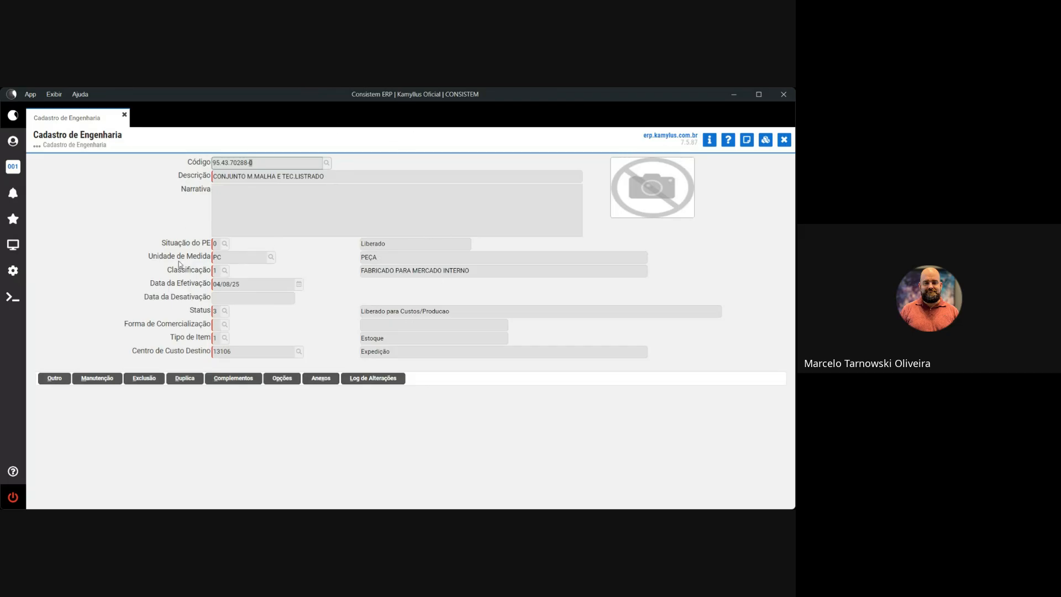
double_click(367, 246)
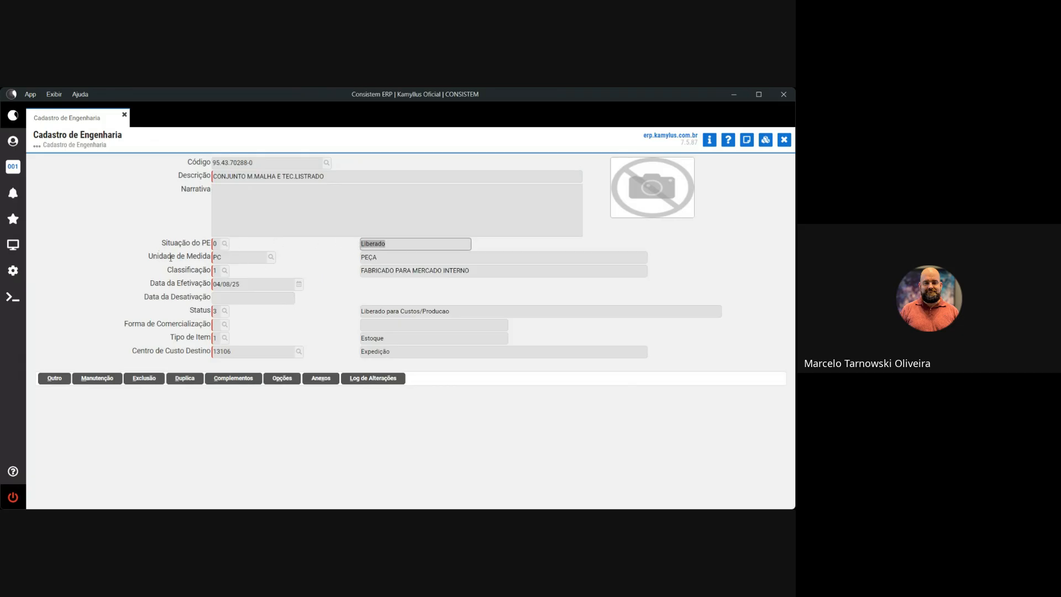
double_click(220, 259)
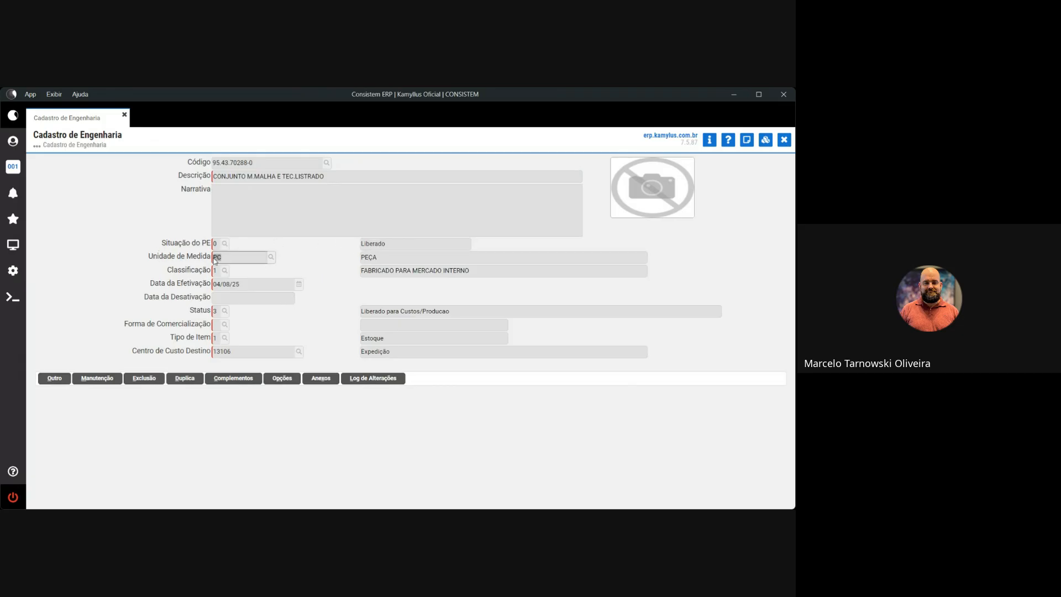
double_click(380, 258)
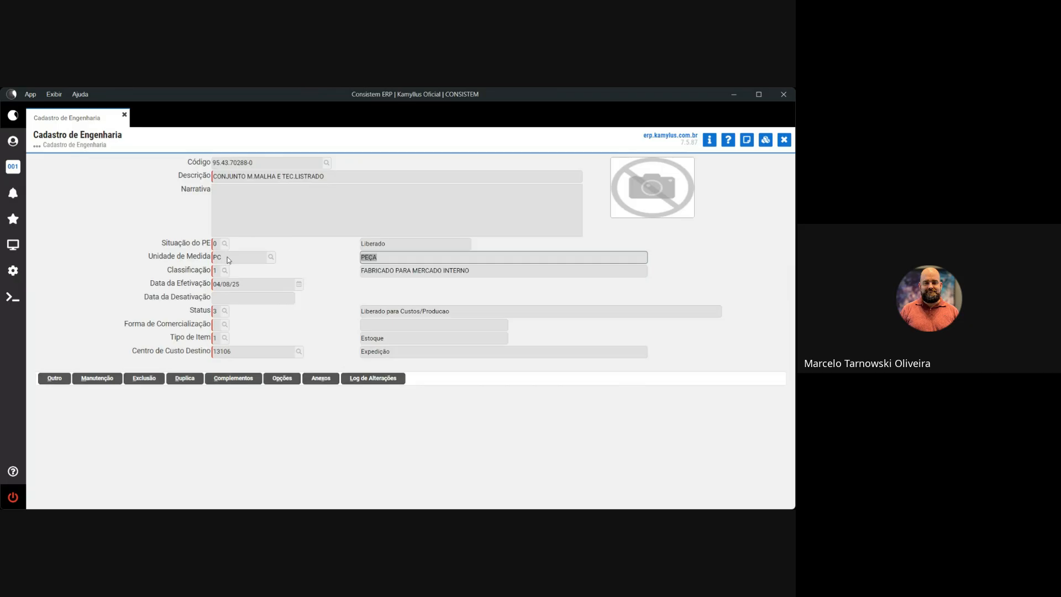
click(216, 259)
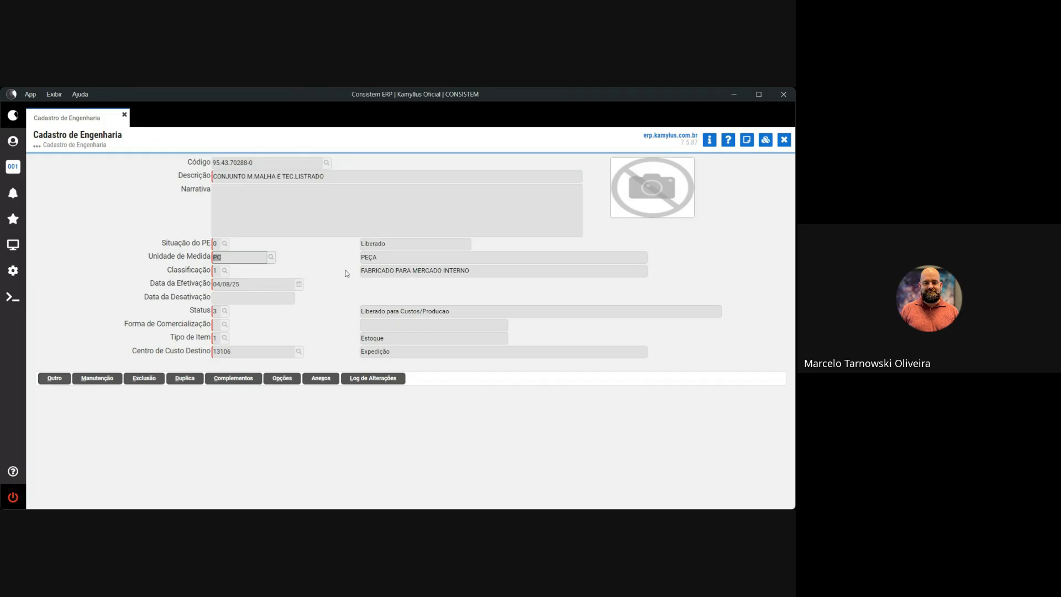
click(230, 258)
drag(222, 260, 214, 260)
drag(473, 272, 358, 276)
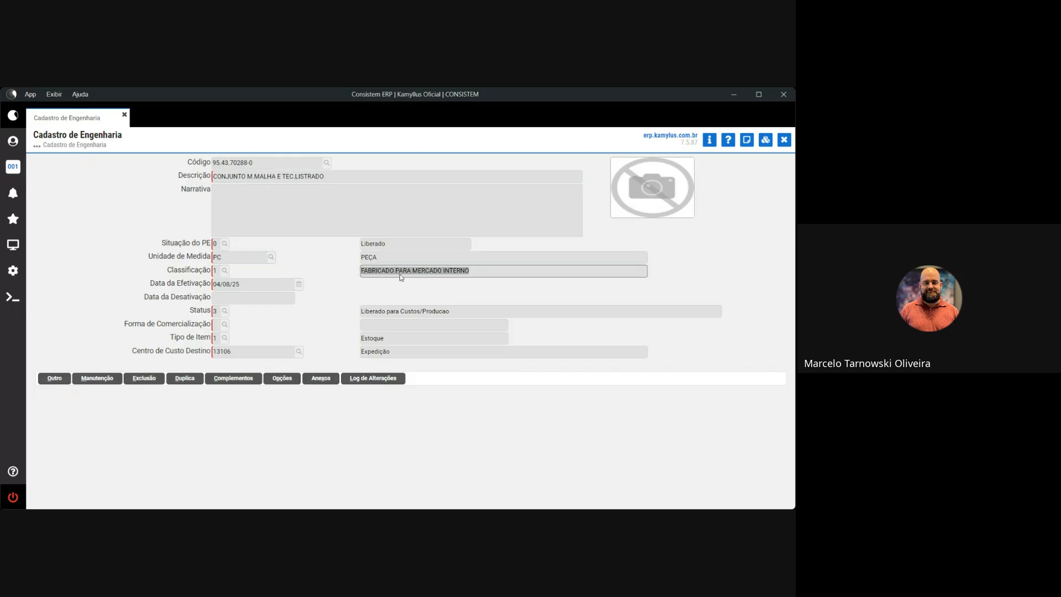
click(470, 276)
drag(362, 272, 473, 277)
click(159, 283)
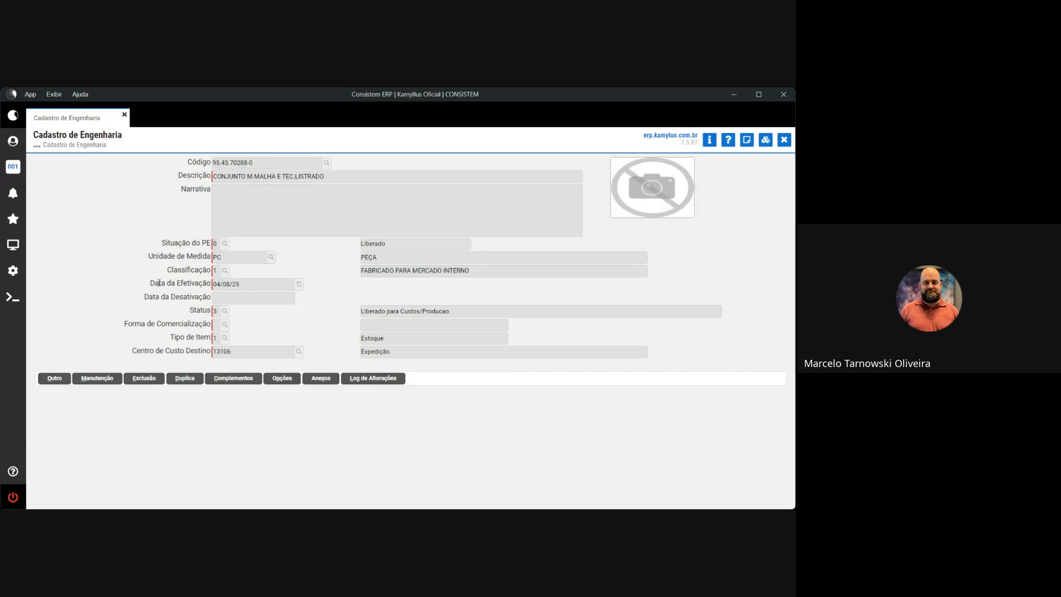
click(245, 286)
drag(453, 312, 360, 313)
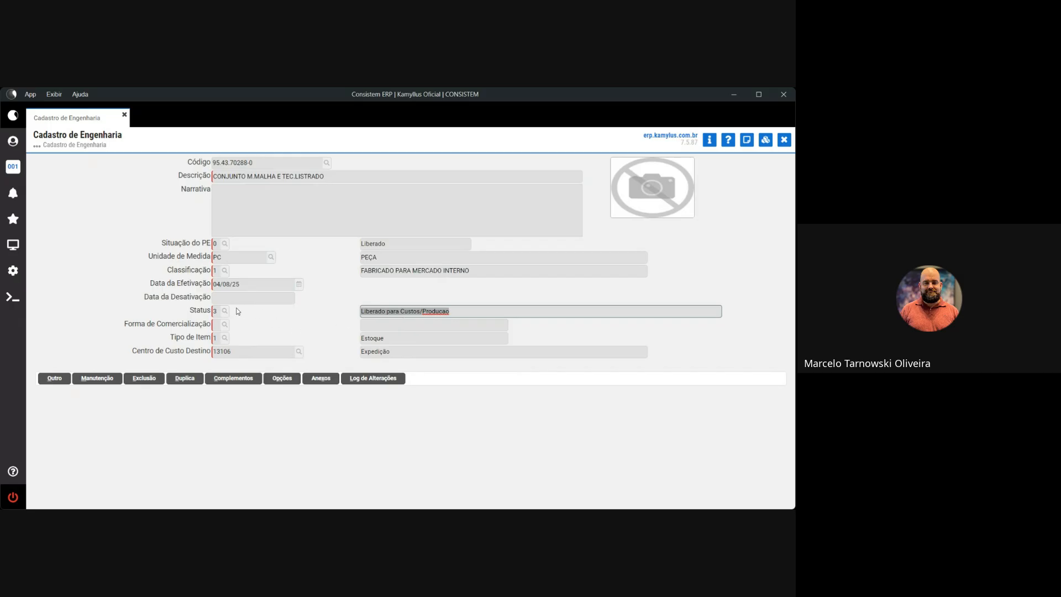
click(394, 317)
drag(370, 317, 414, 316)
drag(398, 353, 363, 354)
click(381, 341)
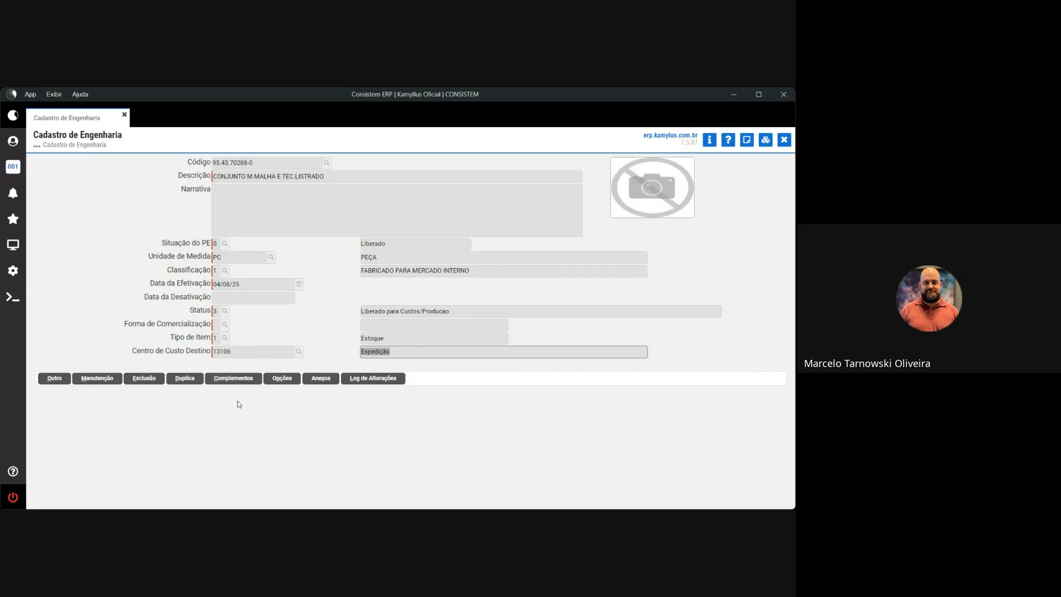
Open the record's Dados Gerais and browse the Modelagem list, keeping modelagem 330 CONJUNTO.
click(227, 379)
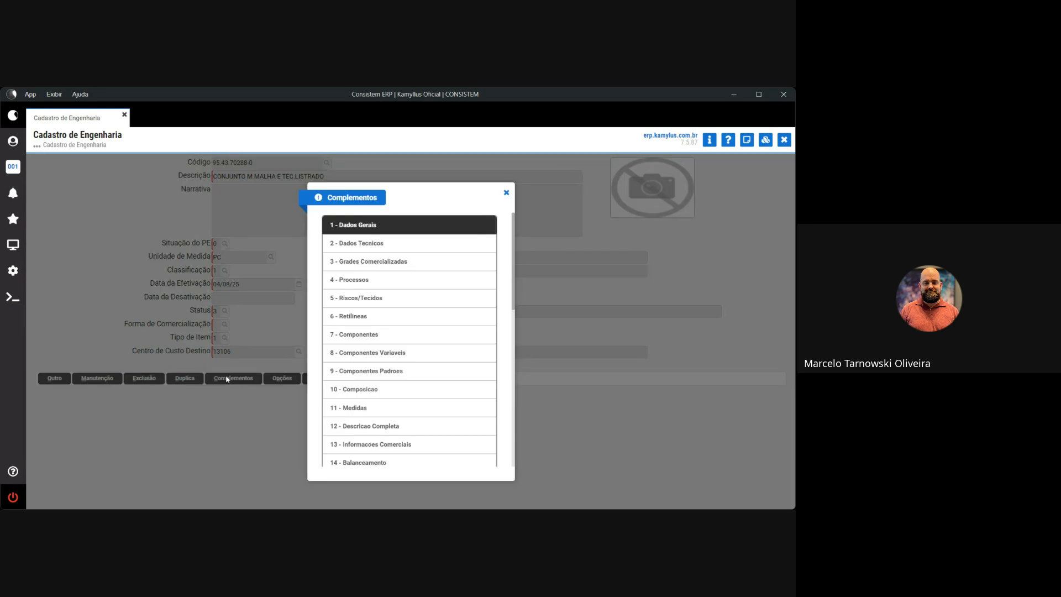
click(392, 228)
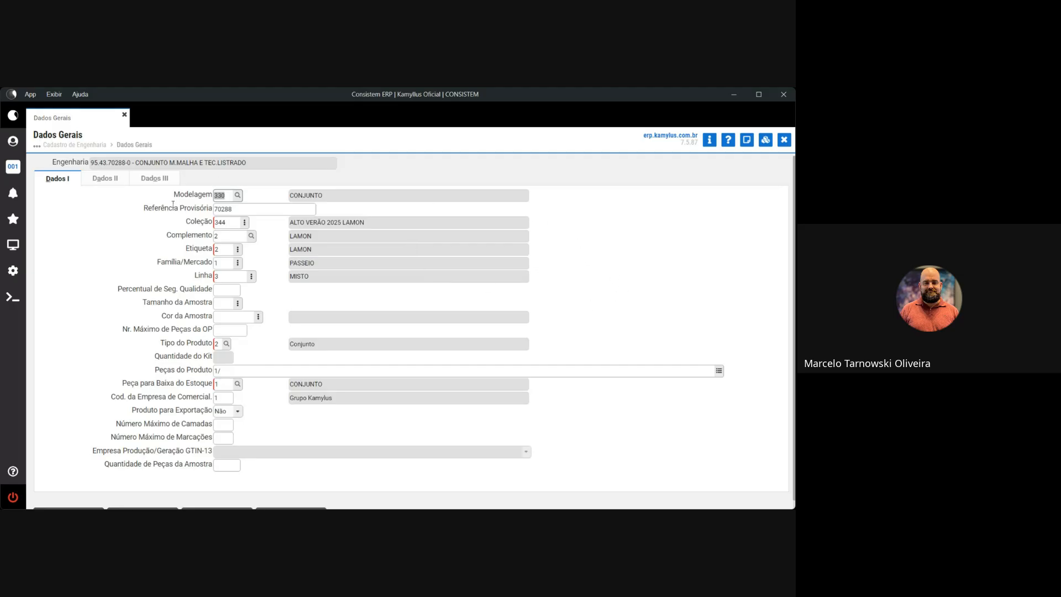
click(238, 195)
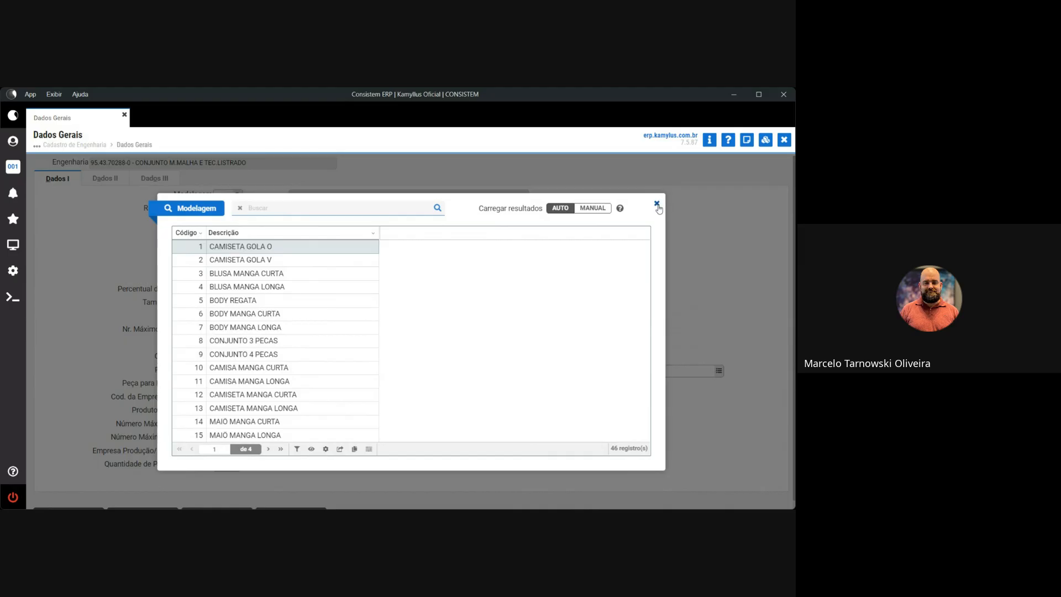
click(657, 204)
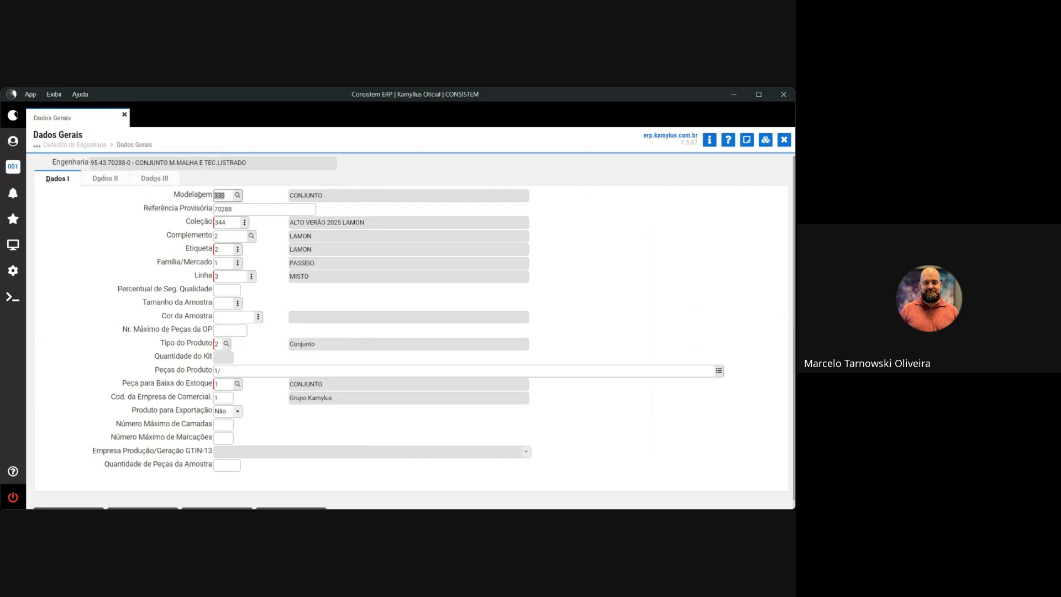
Review reference 70288 and the collection list, keeping collection 344 ALTO VERÃO 2025 LAMON.
drag(148, 209, 211, 208)
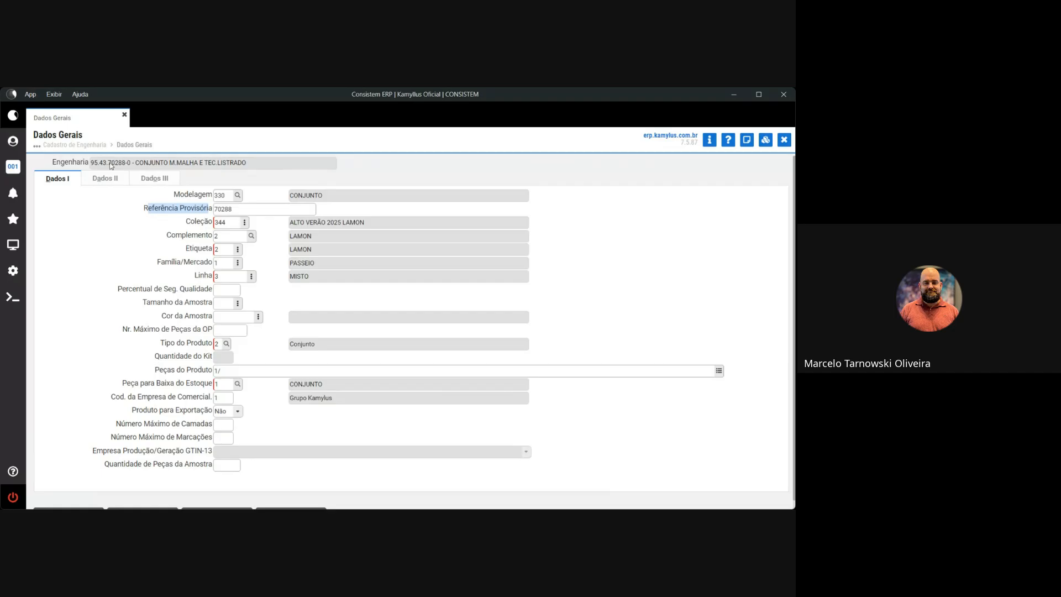
drag(108, 162, 126, 165)
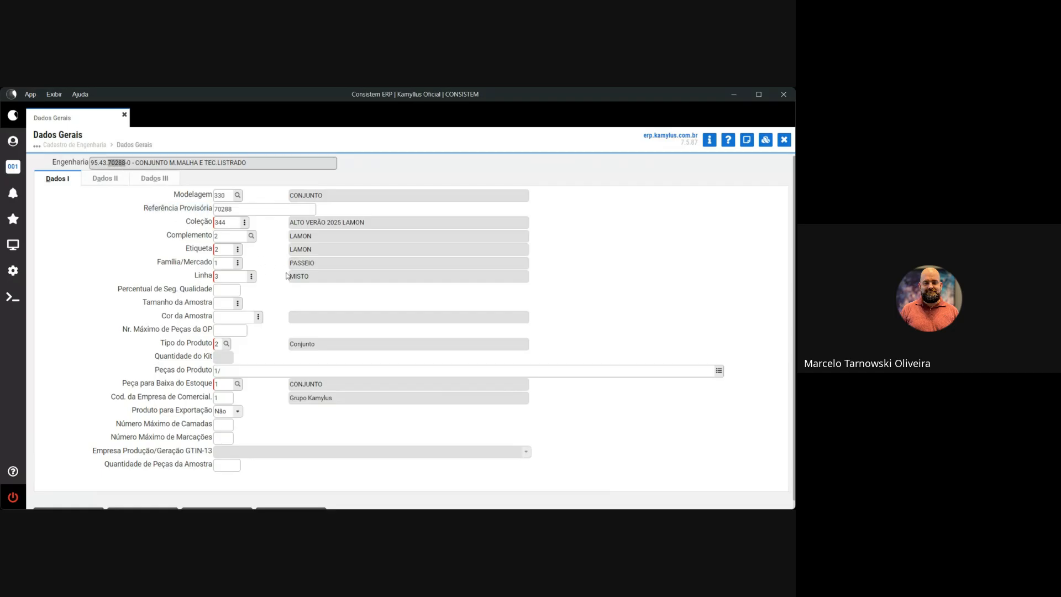
drag(188, 222, 212, 224)
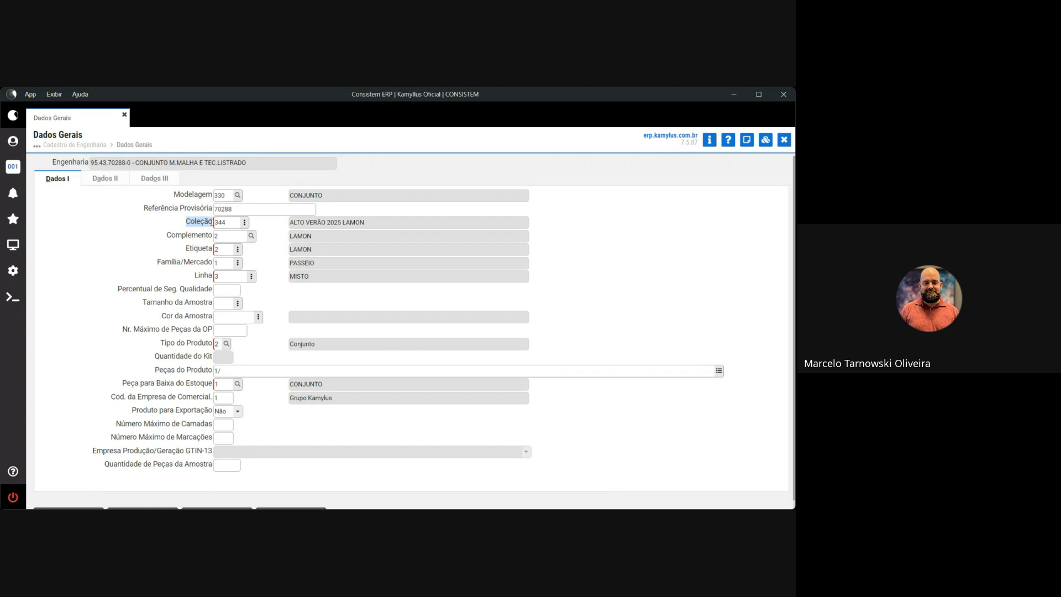
click(247, 223)
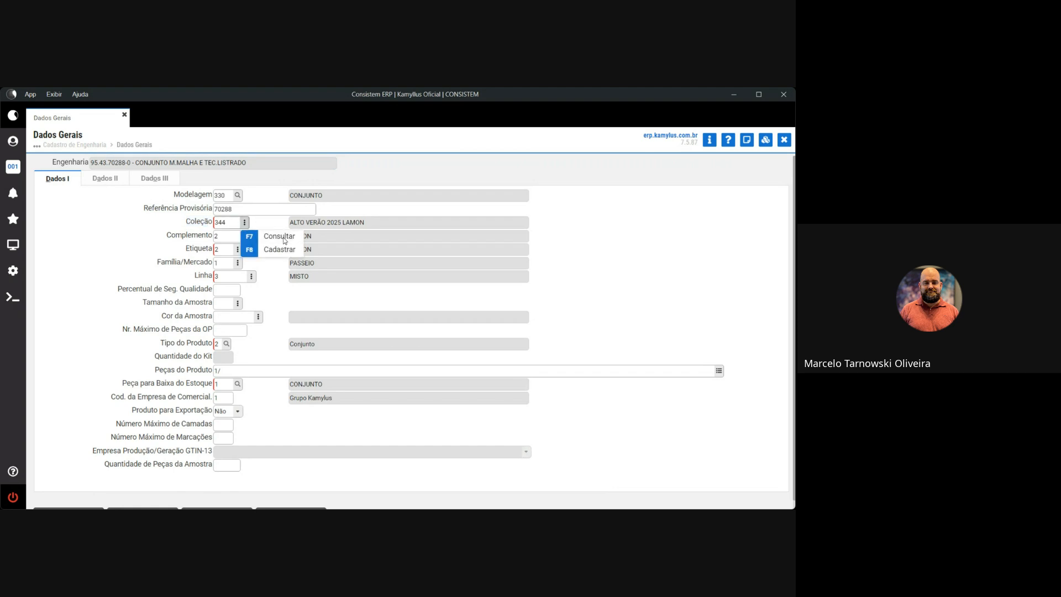
click(285, 239)
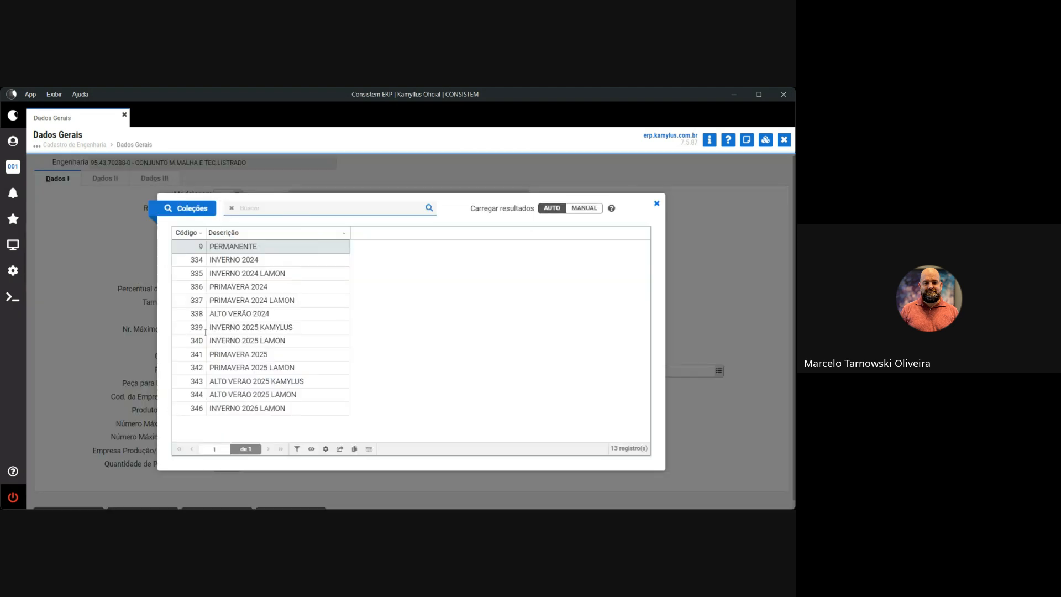
click(657, 204)
click(245, 223)
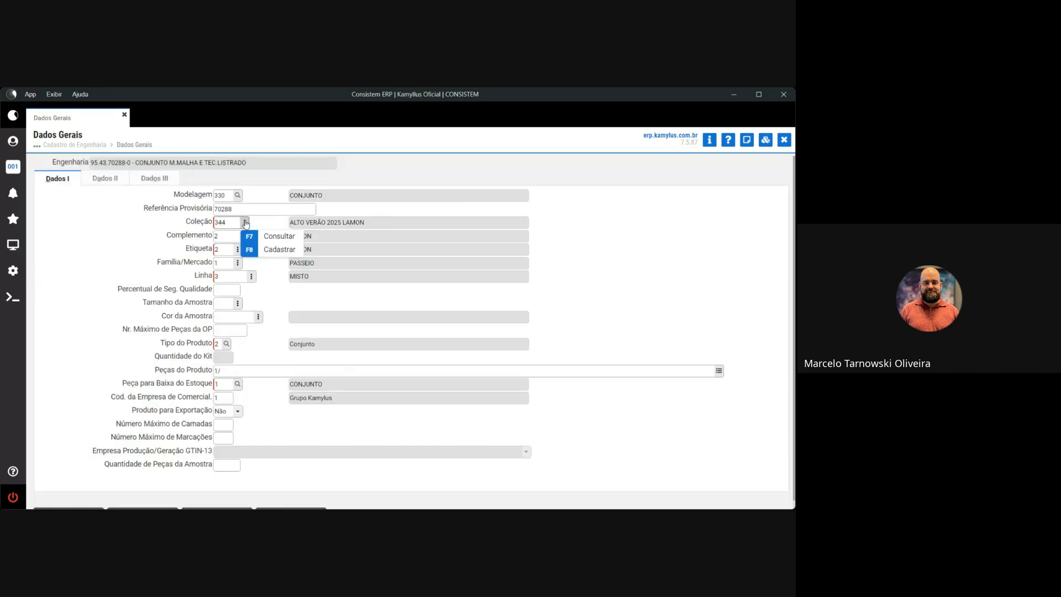
click(278, 252)
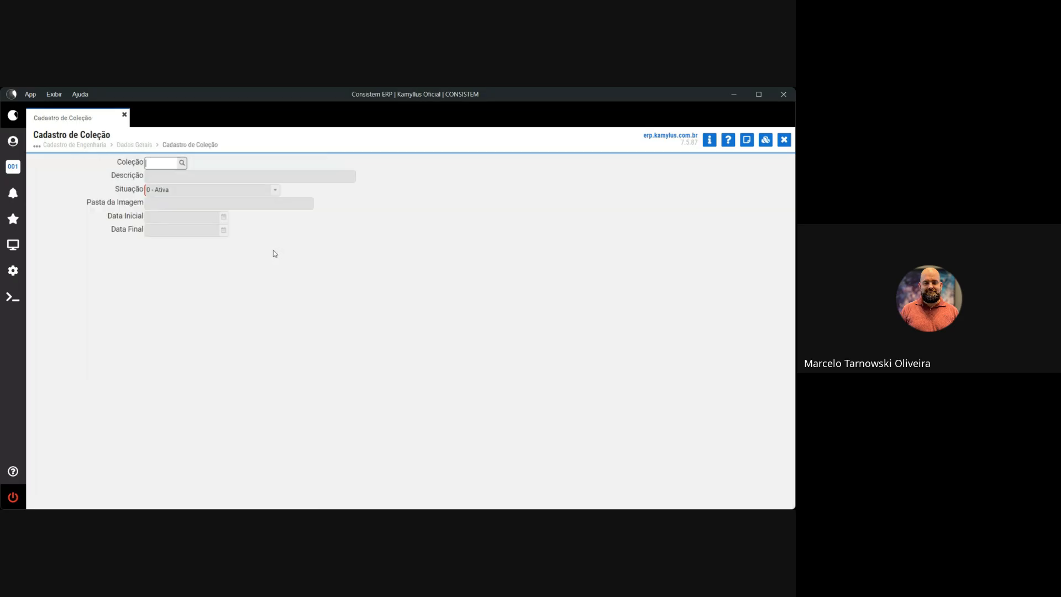
click(182, 163)
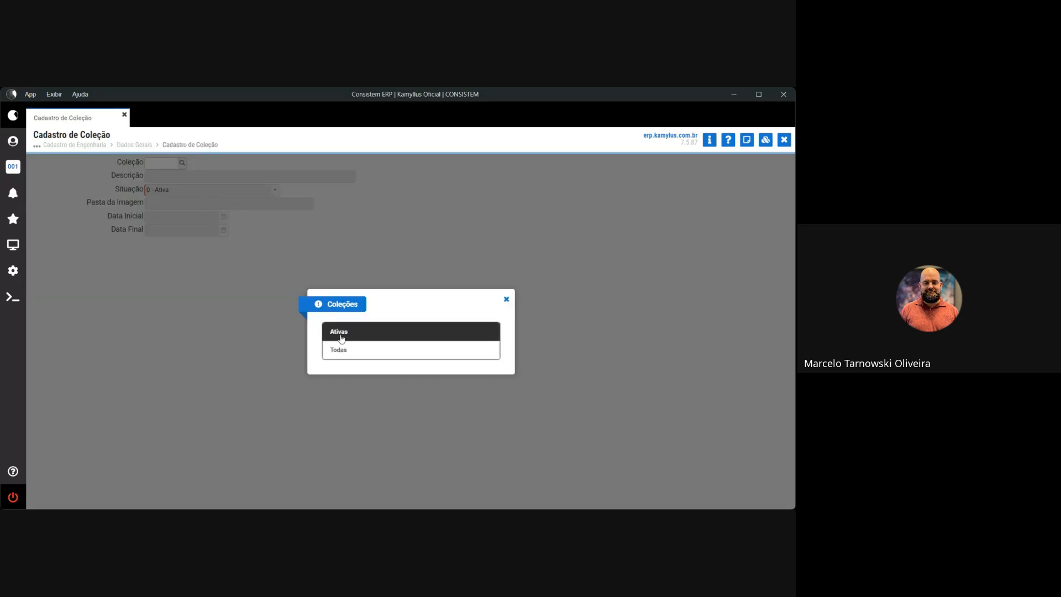
click(412, 280)
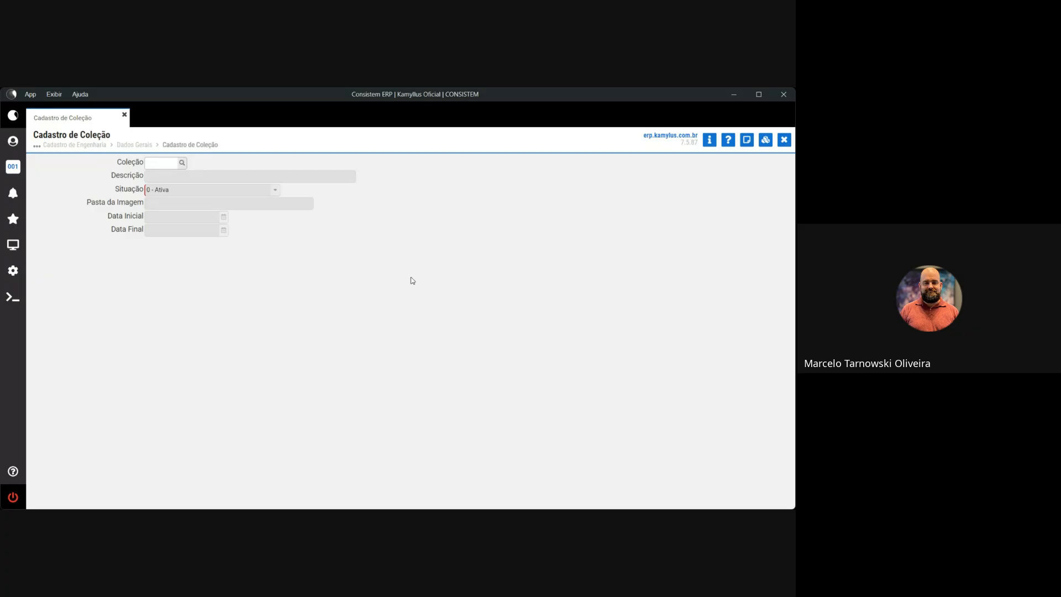
click(161, 164)
text(343)
key(Return)
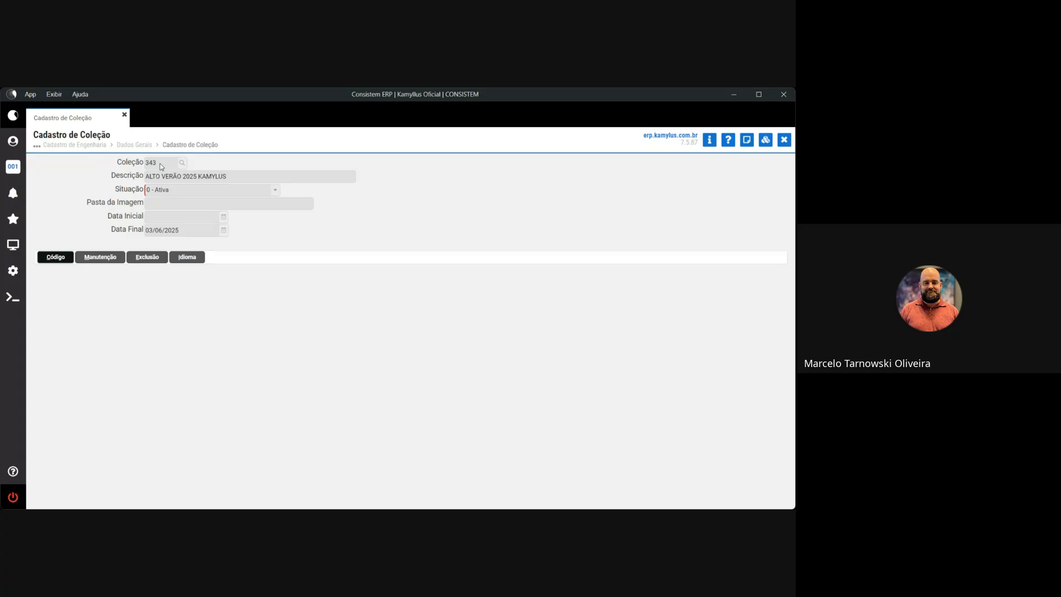
click(160, 164)
drag(234, 183, 145, 181)
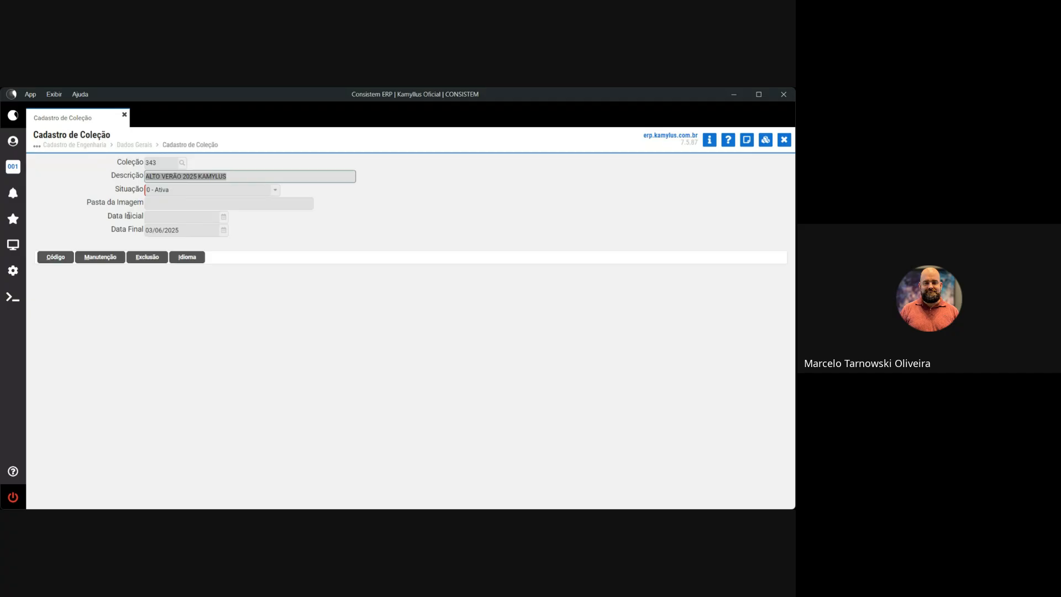
drag(116, 189, 143, 229)
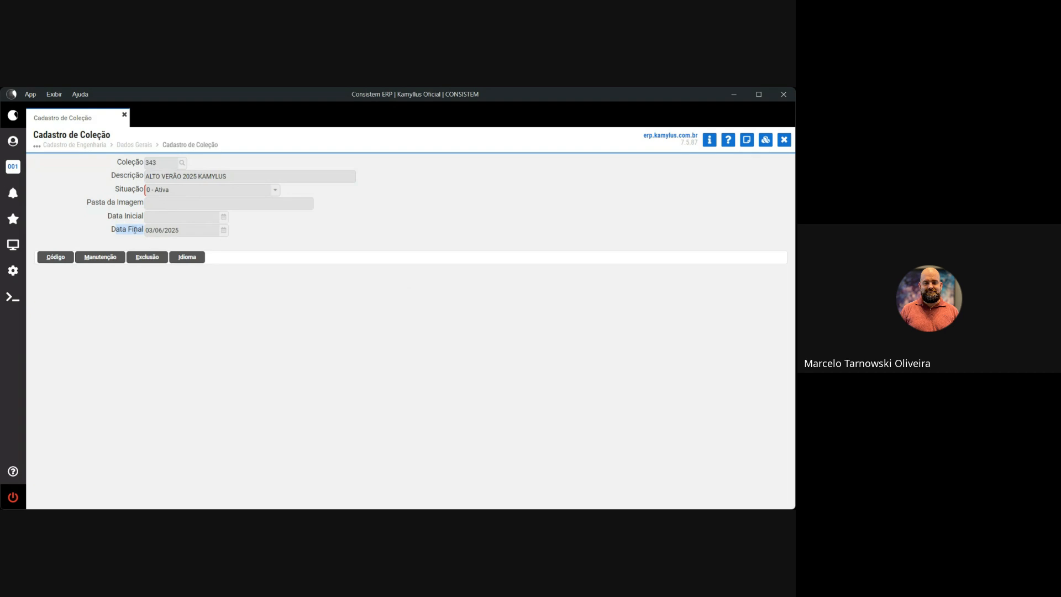
drag(147, 231, 190, 237)
click(784, 140)
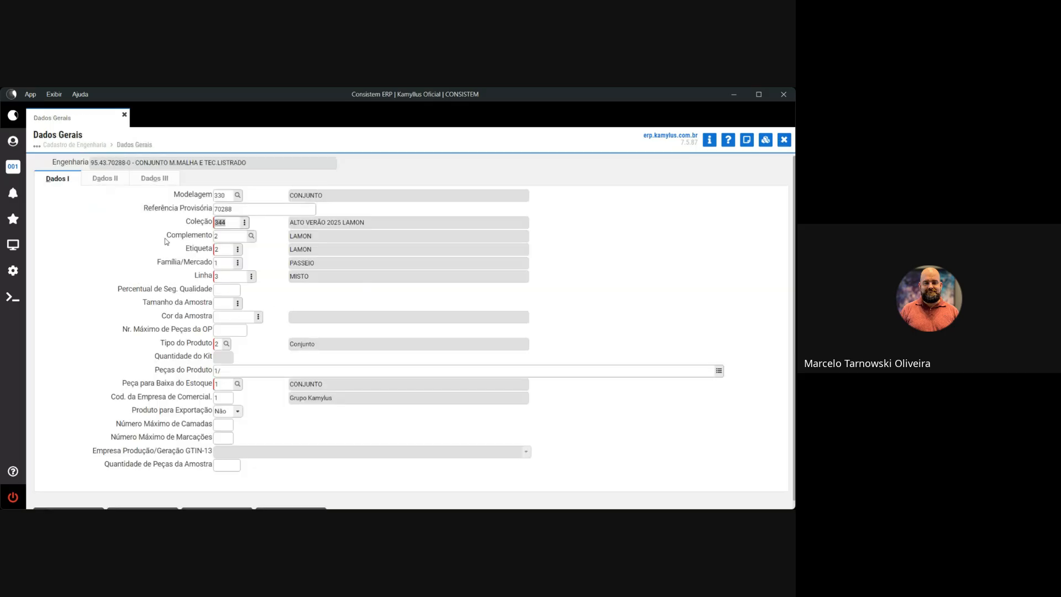
Browse the Complemento list without changing the complement.
drag(166, 238, 203, 238)
click(253, 240)
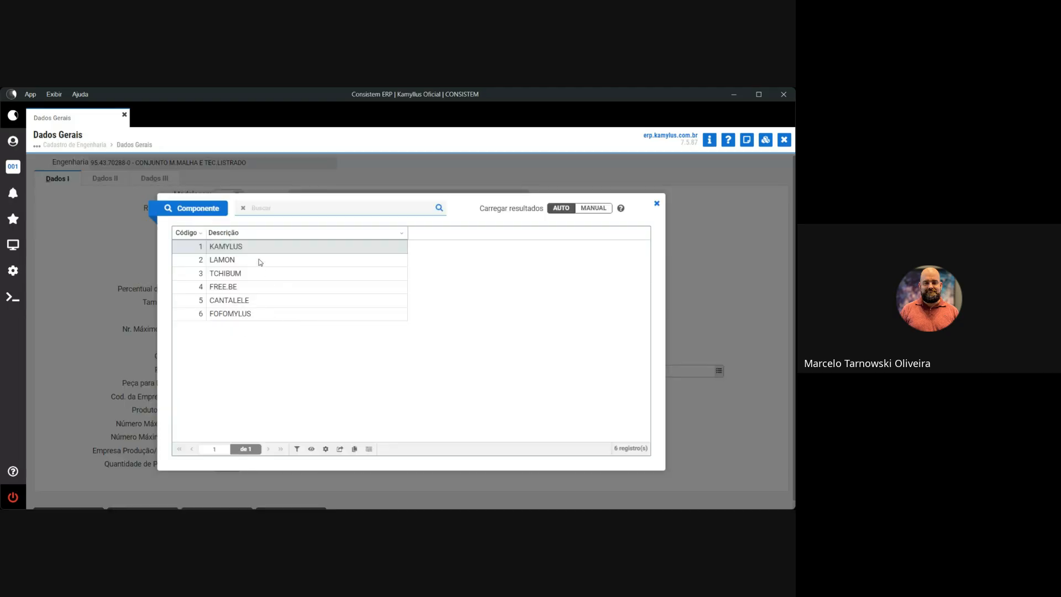
click(658, 204)
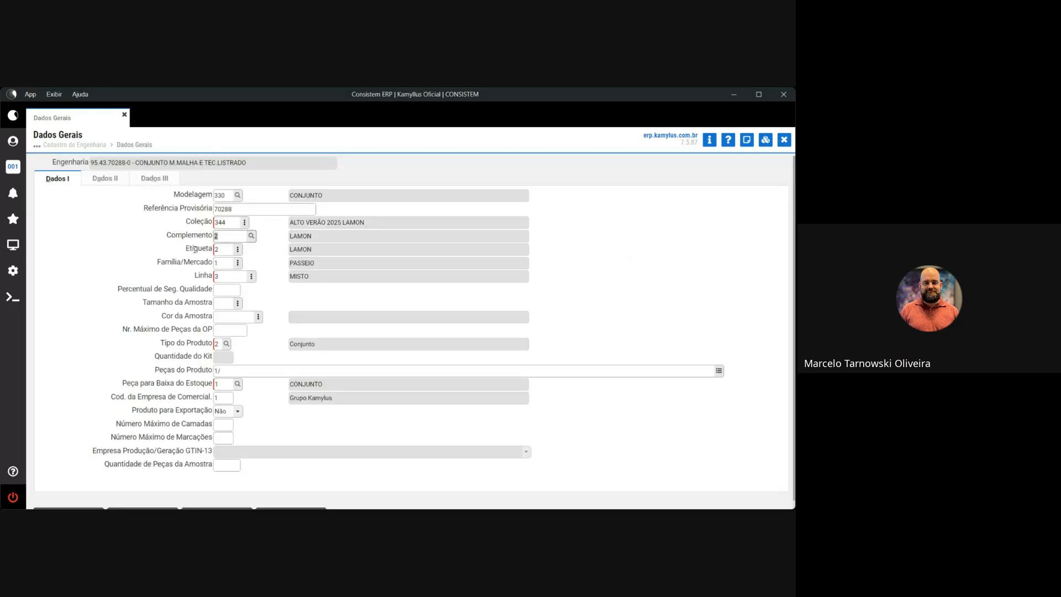
Check the registered labels, keeping 2 LAMON, then bring up Cadastro de Etiqueta from the label field.
click(238, 249)
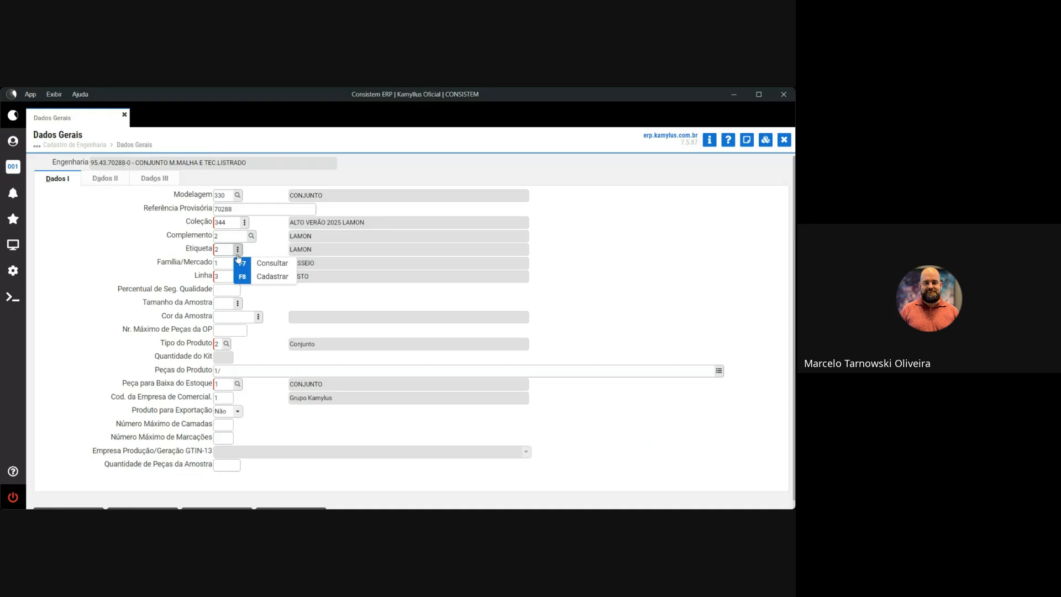
click(267, 264)
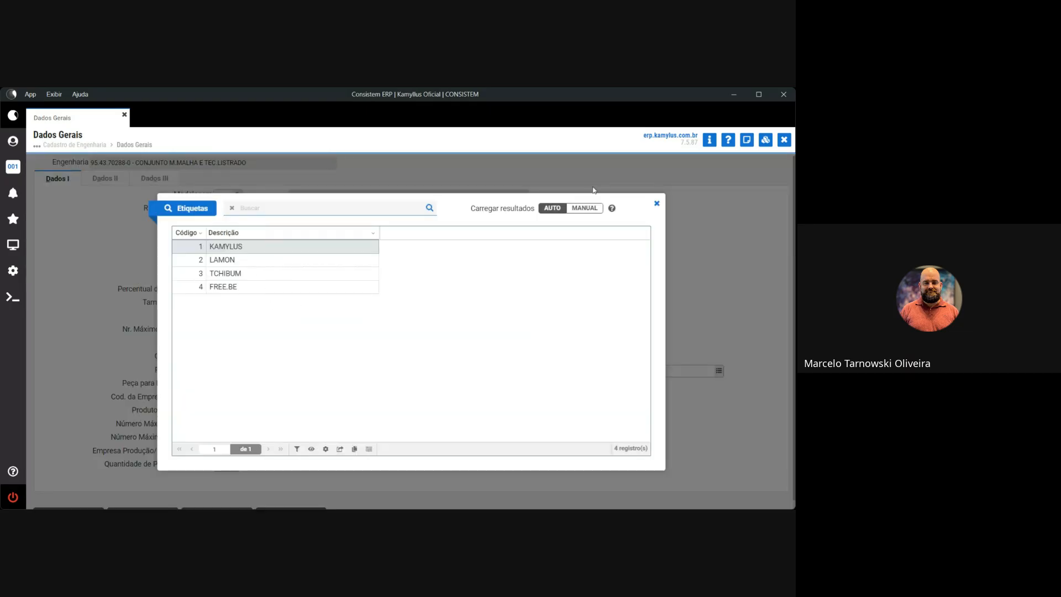
click(657, 205)
click(238, 250)
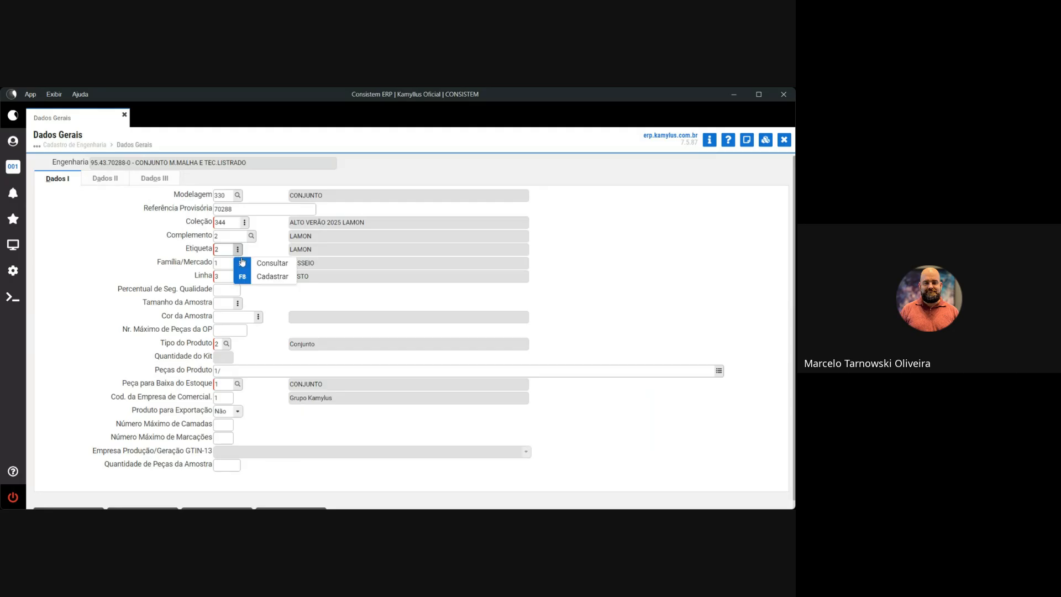
click(272, 278)
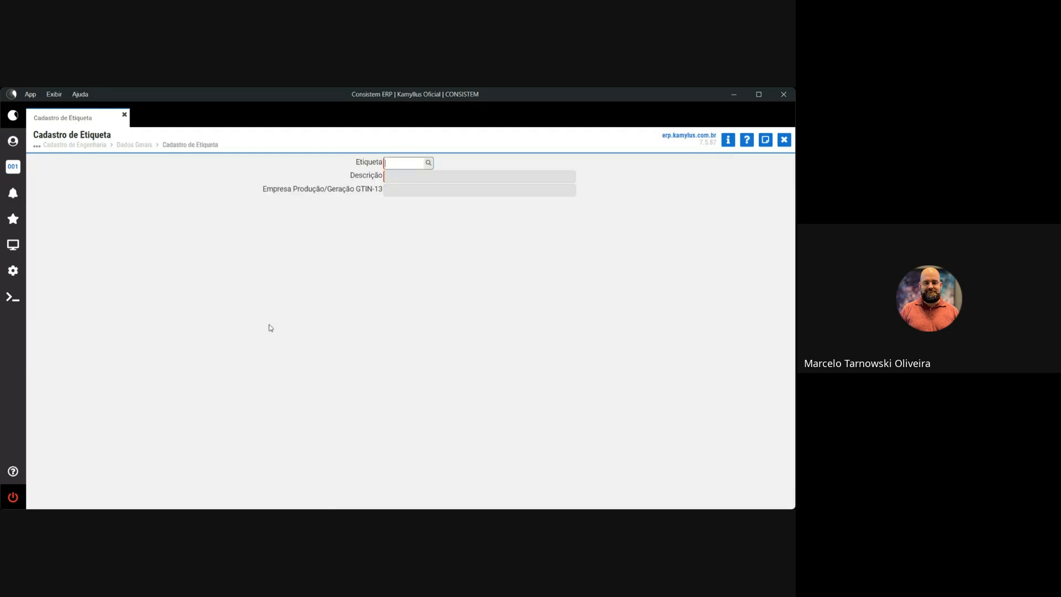
Check the label list, leave Cadastro de Etiqueta, and look up families, showing 1 PASSEIO.
click(429, 164)
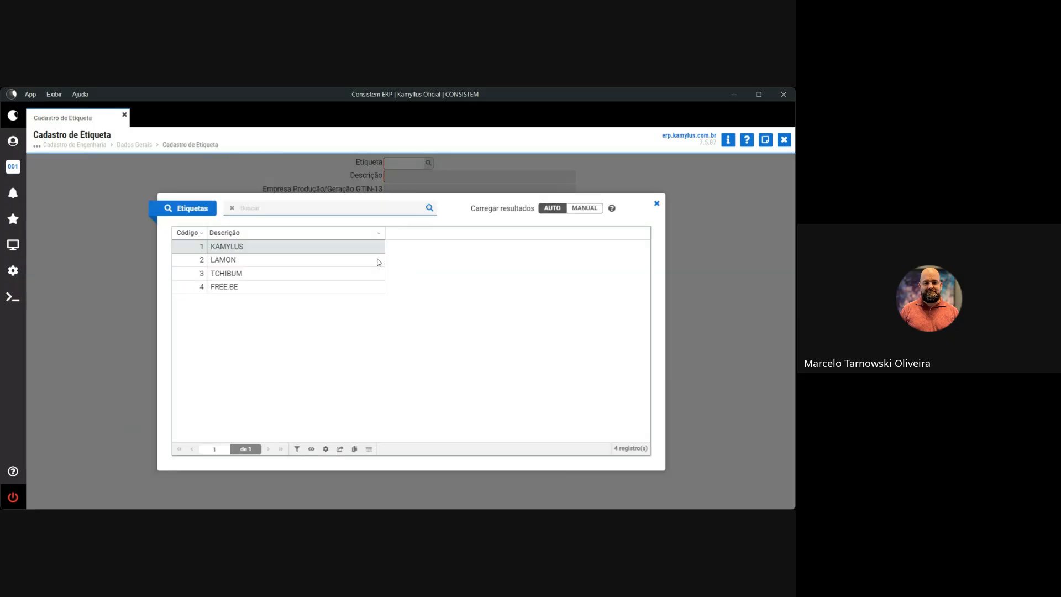
click(657, 204)
click(787, 145)
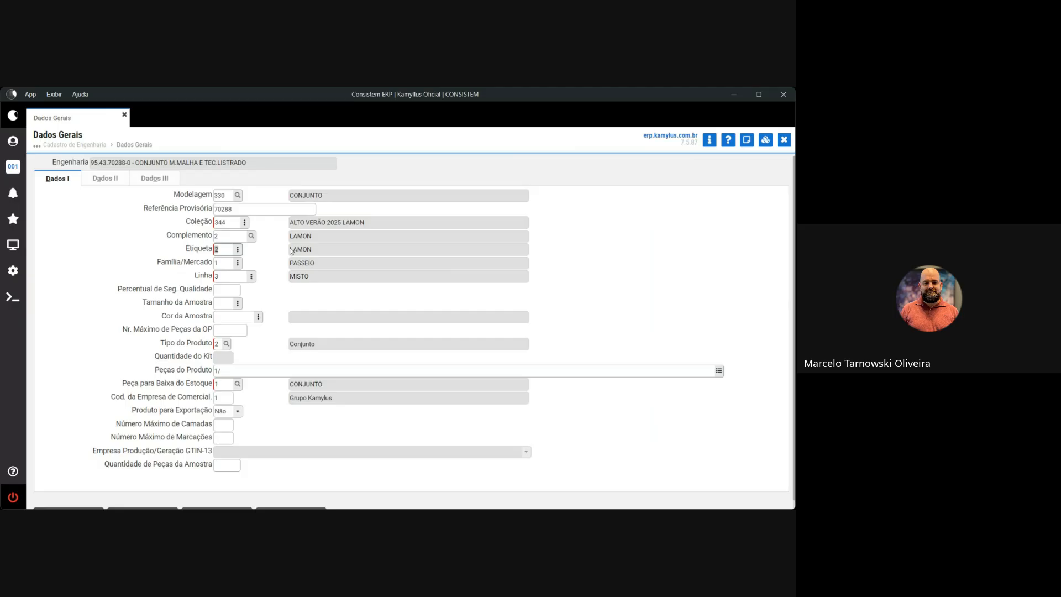
click(240, 265)
click(286, 279)
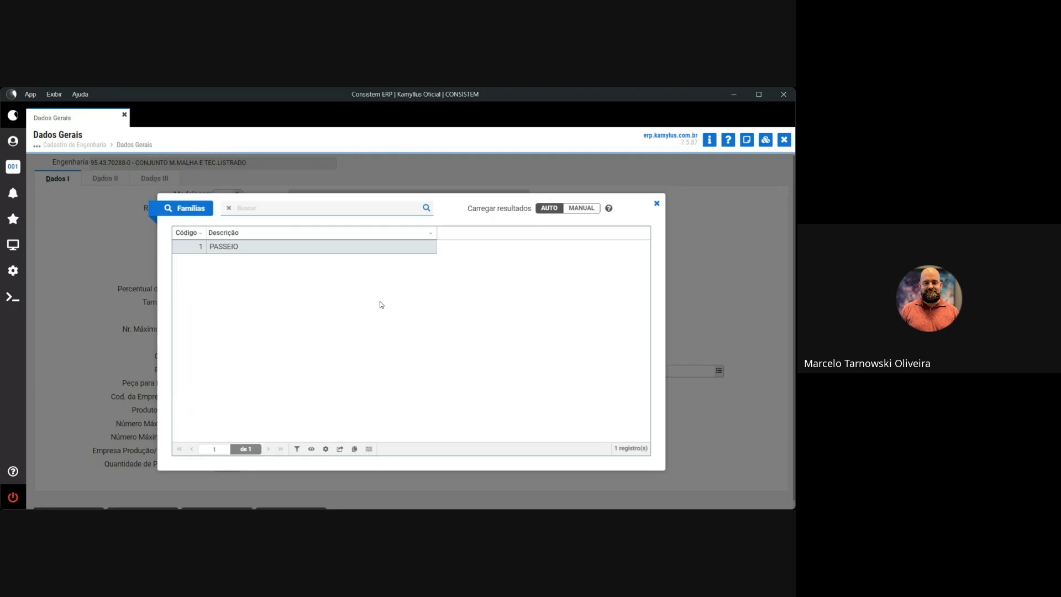
click(657, 206)
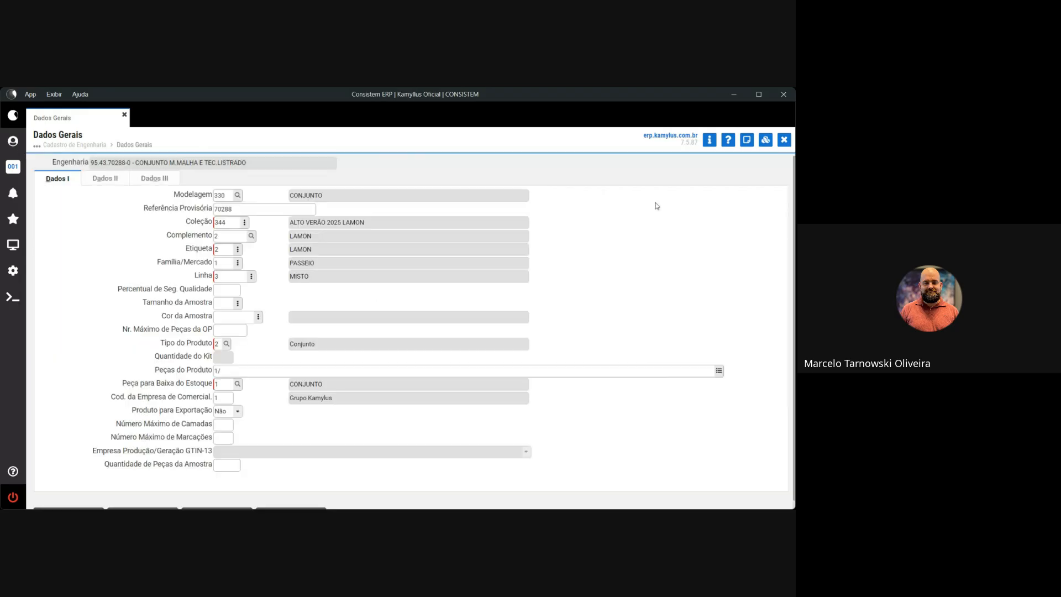
drag(158, 264, 211, 262)
click(259, 266)
click(251, 276)
click(274, 293)
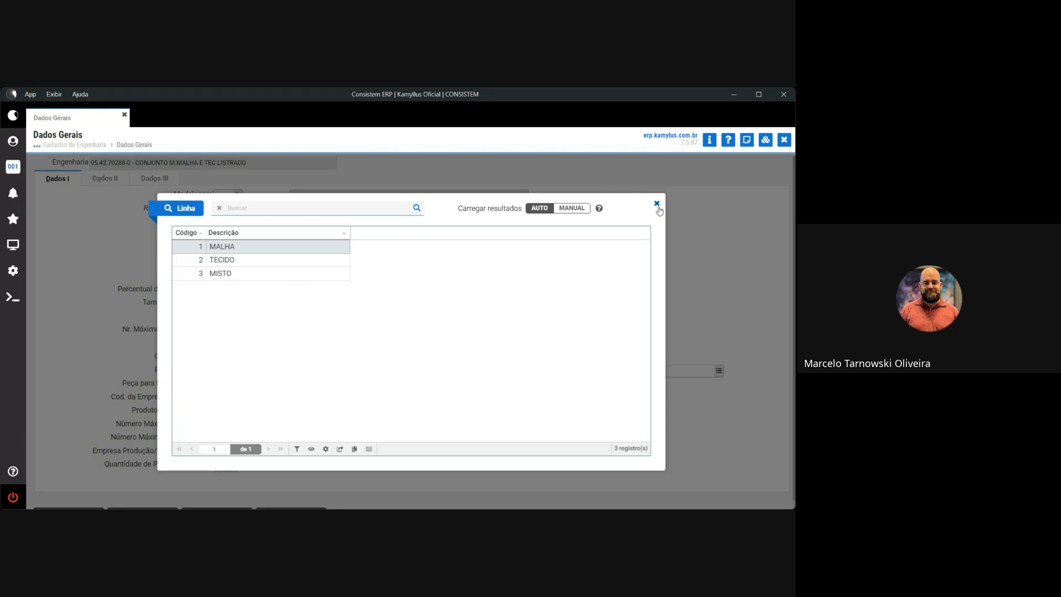
click(657, 204)
click(252, 276)
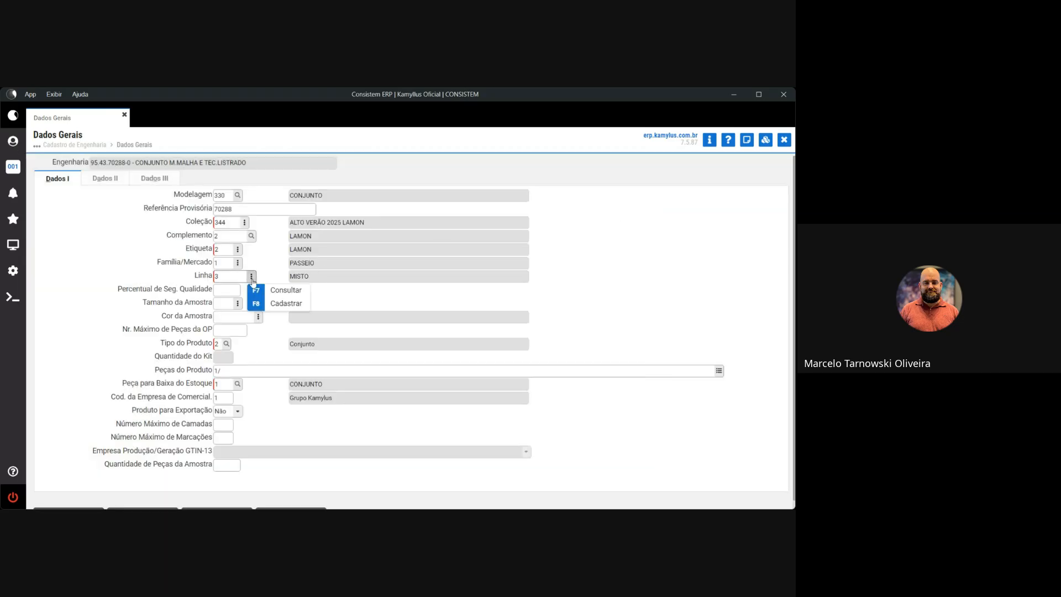
click(278, 305)
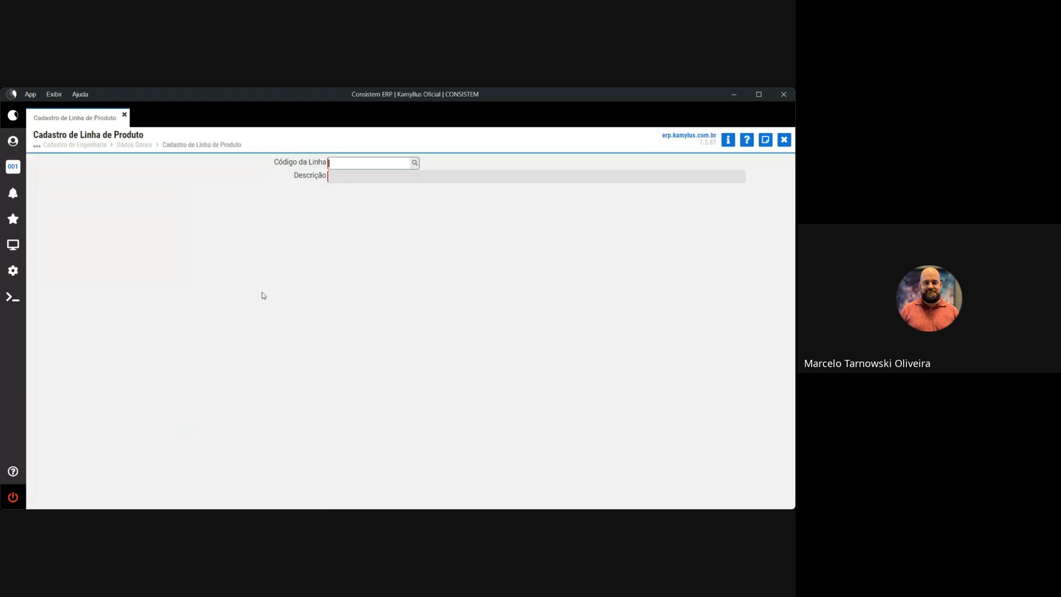
click(784, 141)
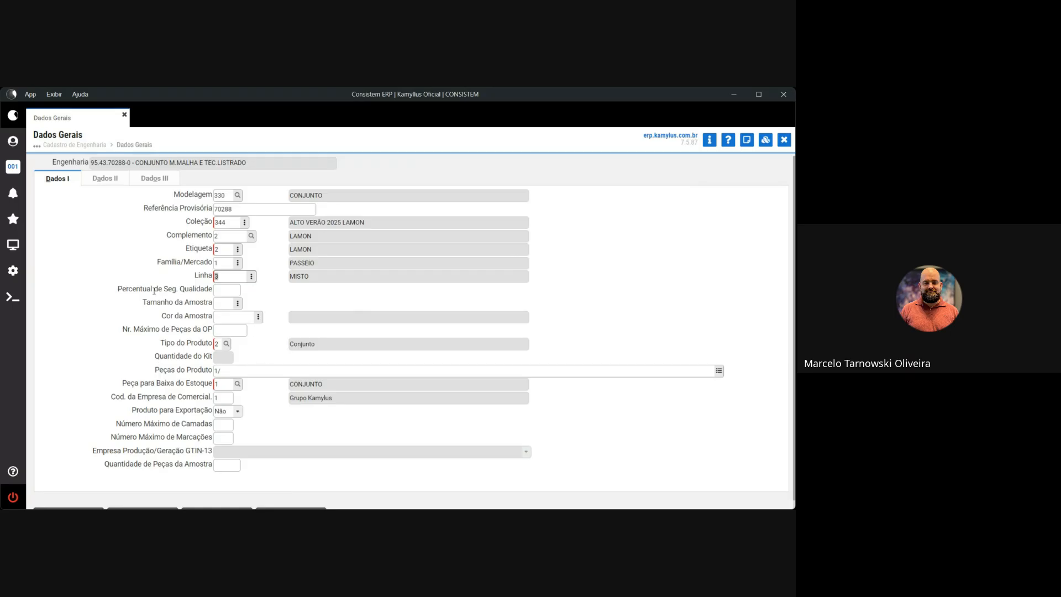
drag(118, 288, 224, 292)
click(227, 291)
drag(144, 302, 209, 313)
drag(122, 331, 213, 334)
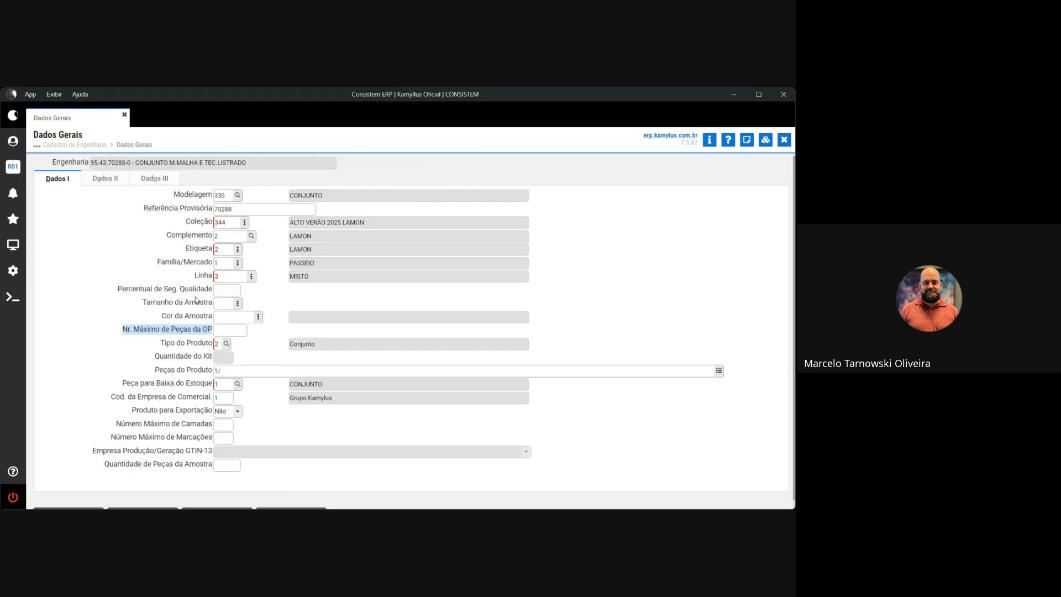
drag(118, 289, 212, 293)
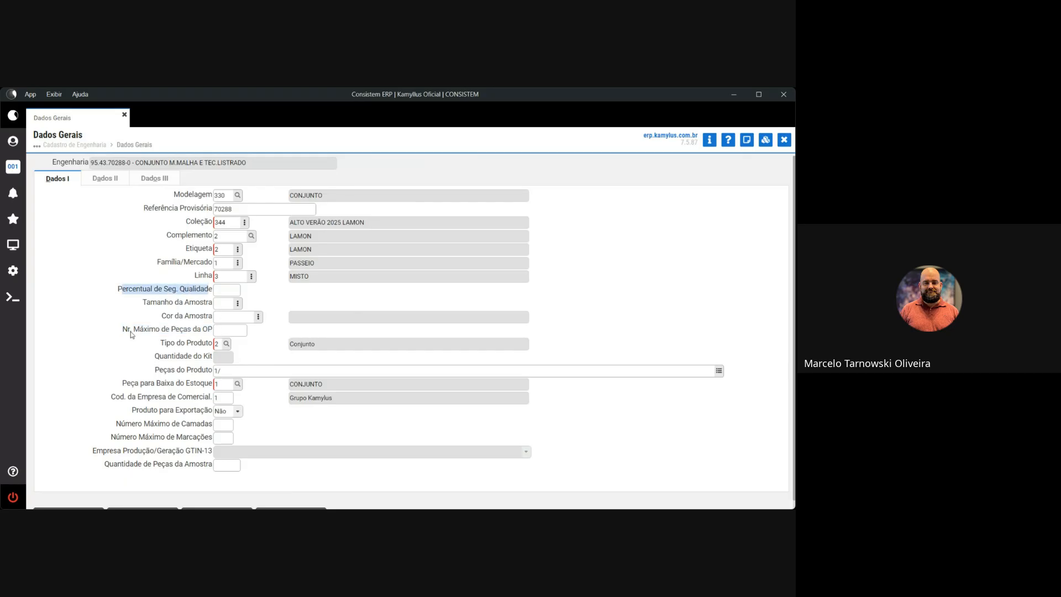
drag(122, 331, 218, 332)
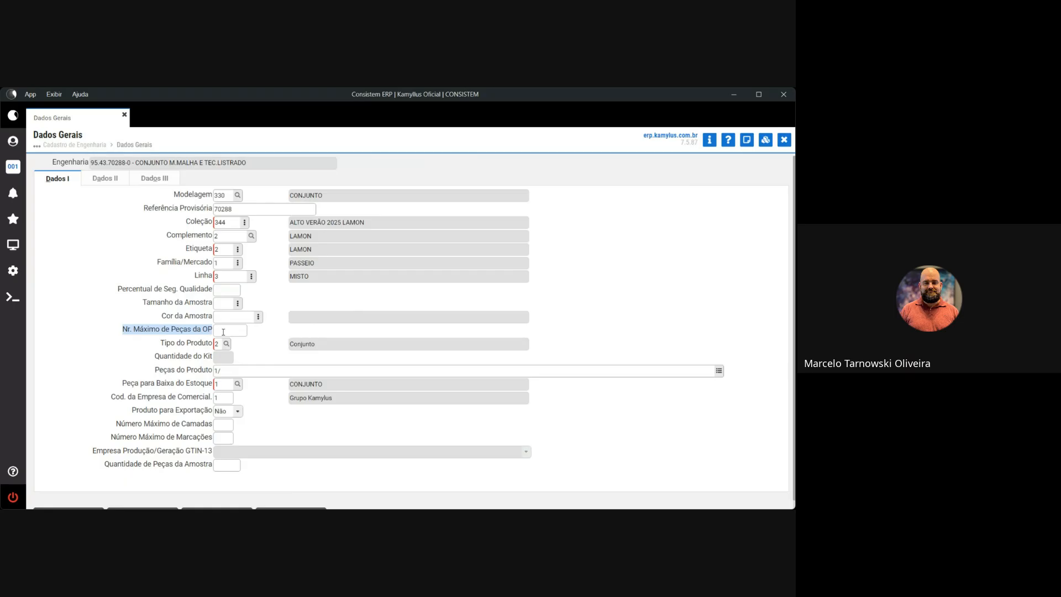
click(223, 331)
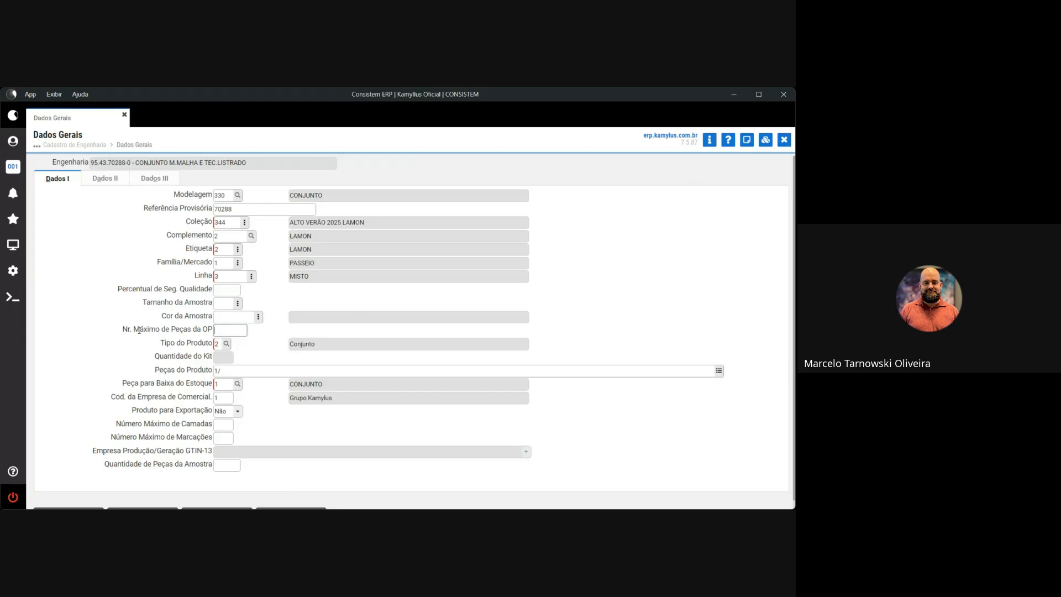
click(227, 346)
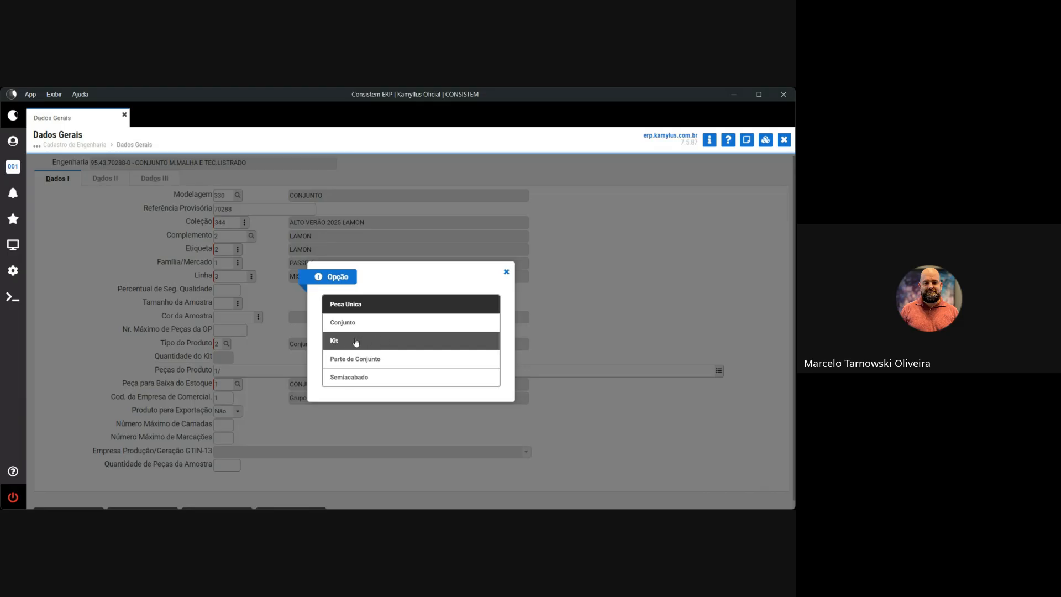
click(506, 273)
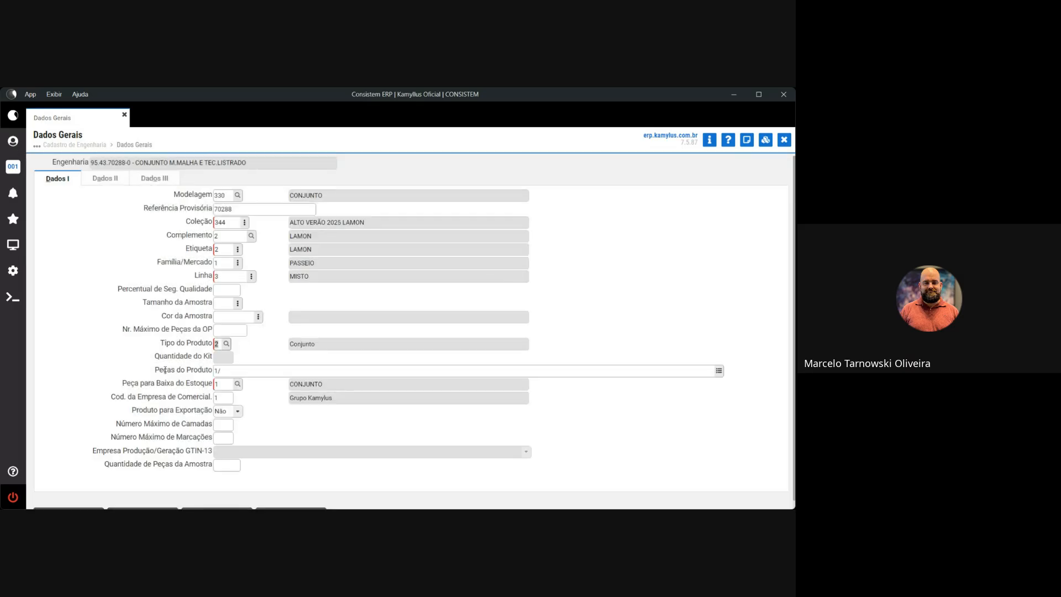
click(719, 370)
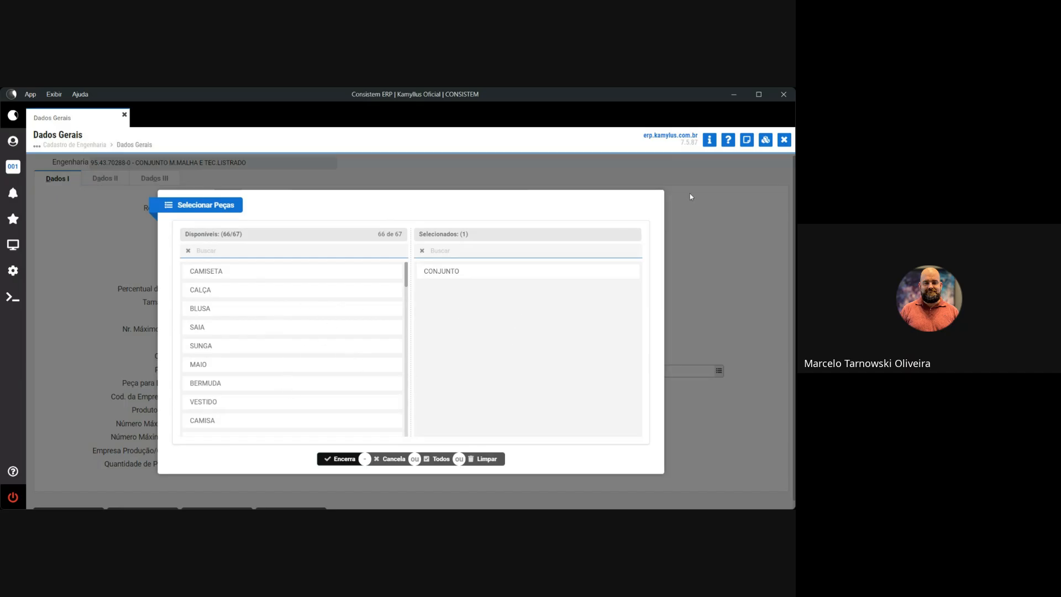
Scroll the 66 available pieces and reposition the Selecionar Peças dialog, with CONJUNTO selected.
scroll(301, 337, down, 6)
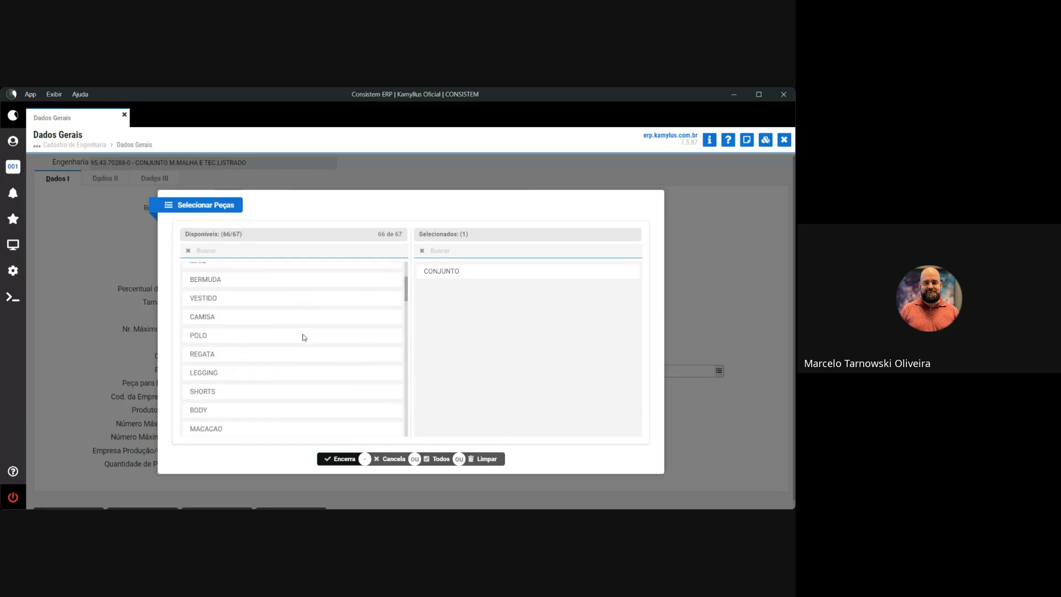
scroll(304, 346, down, 2)
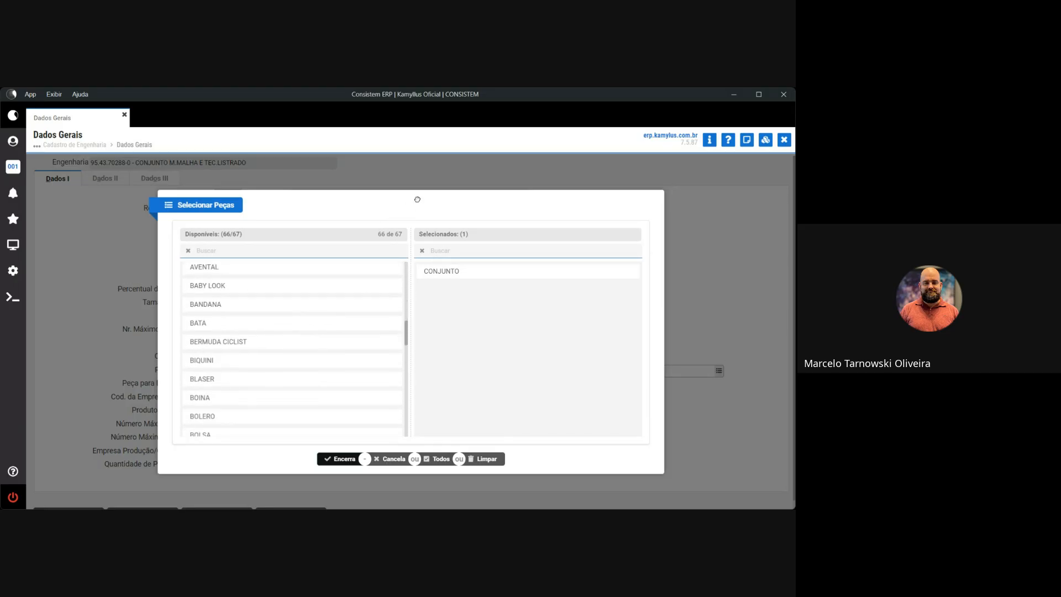
scroll(417, 198, up, 1)
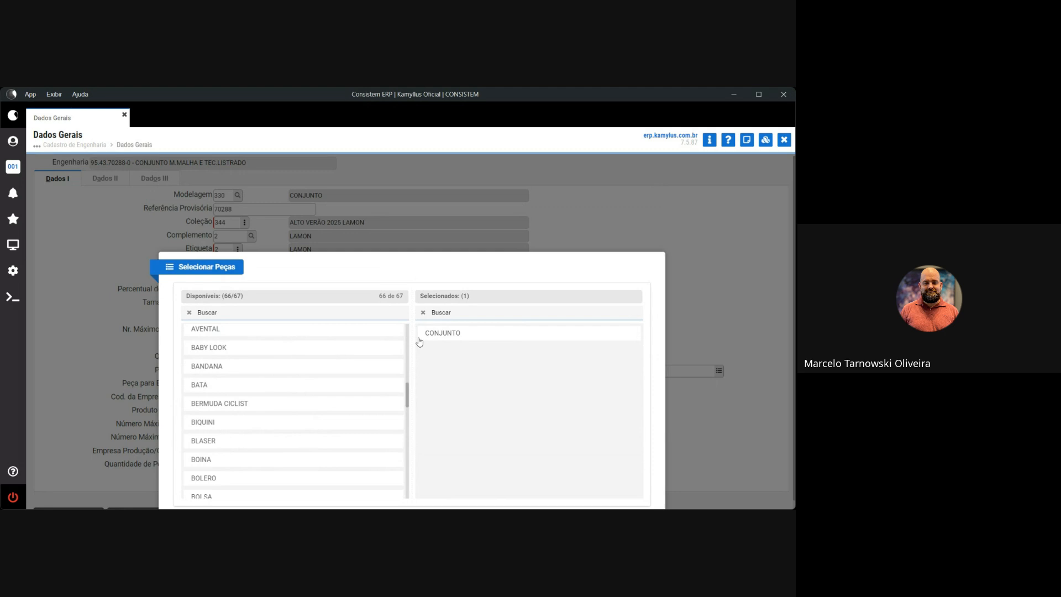
drag(411, 259, 409, 226)
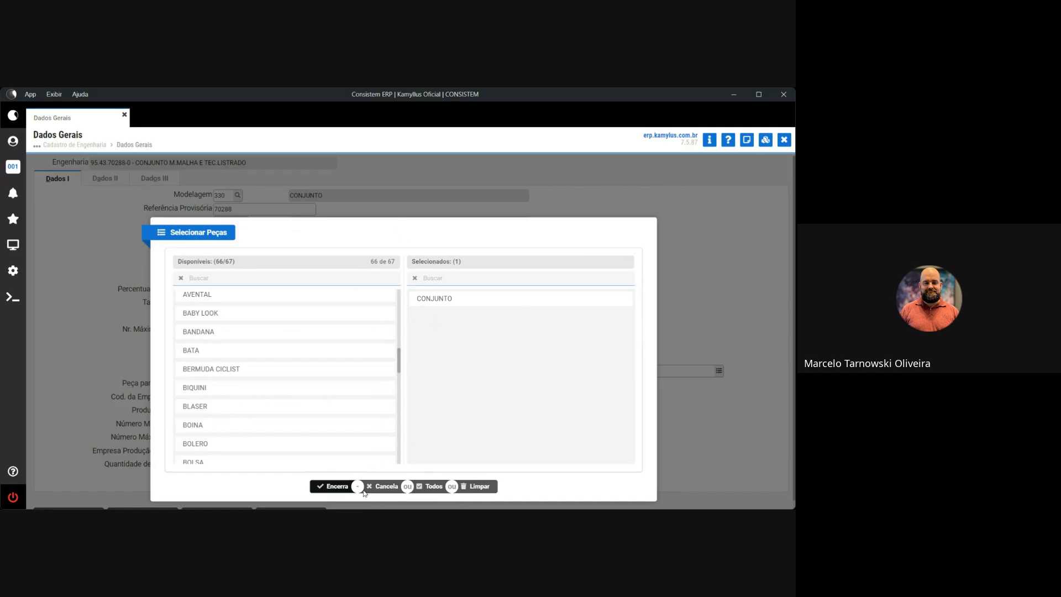
drag(287, 225, 387, 171)
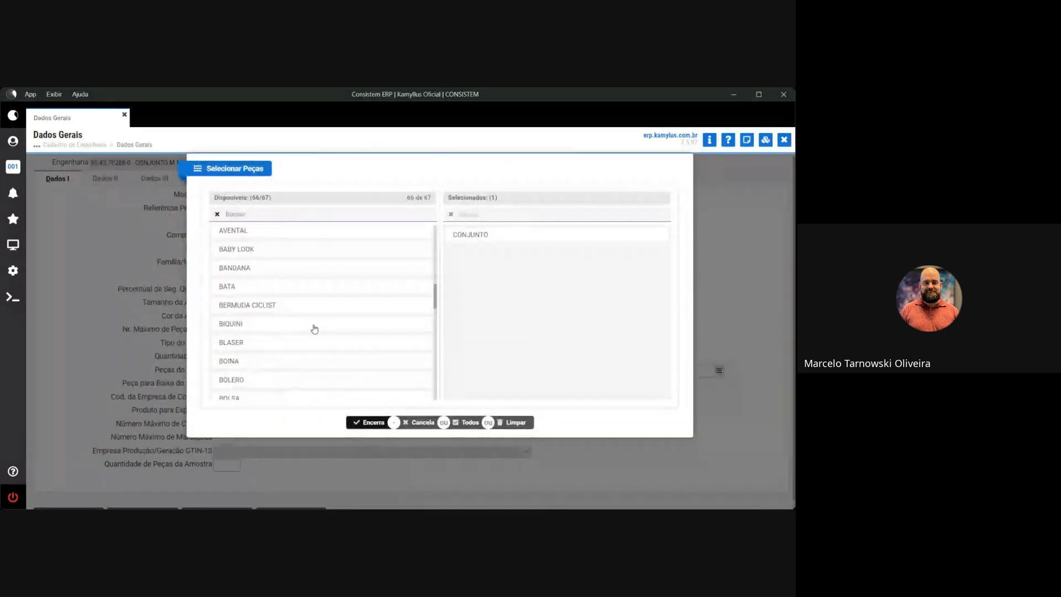
scroll(314, 329, up, 5)
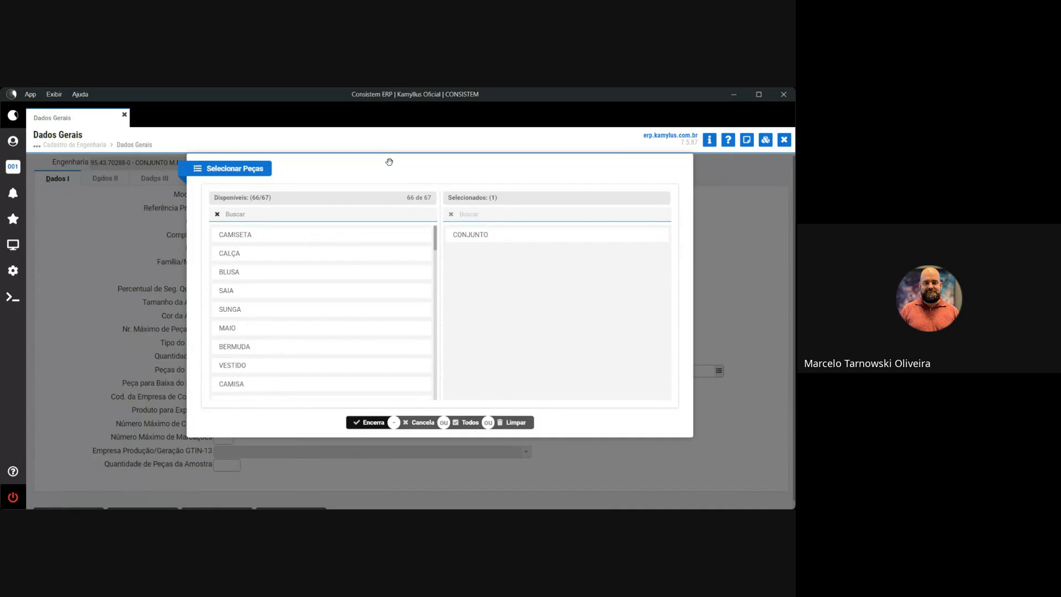
drag(389, 161, 362, 225)
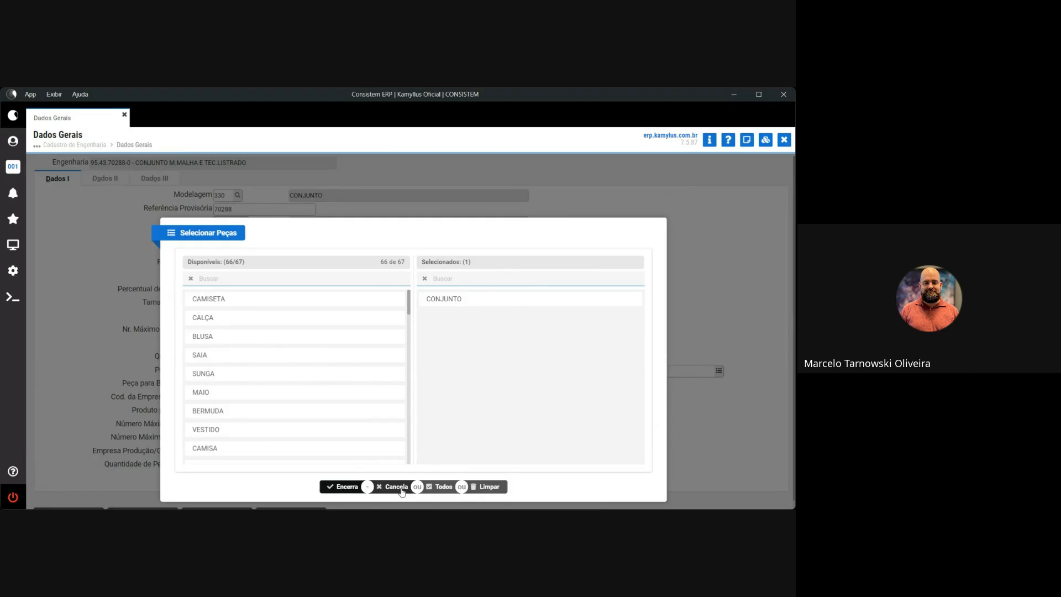
Filter available pieces by 'polo' to show POLO, POLO MANGA CURT and POLO MANGA LONG.
click(233, 280)
text(polo)
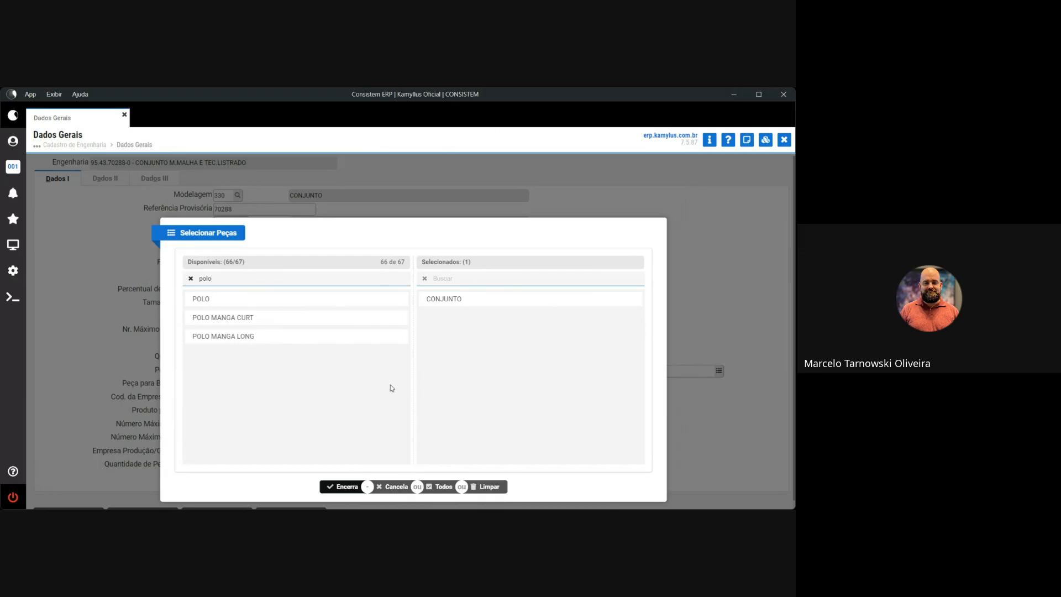
click(388, 488)
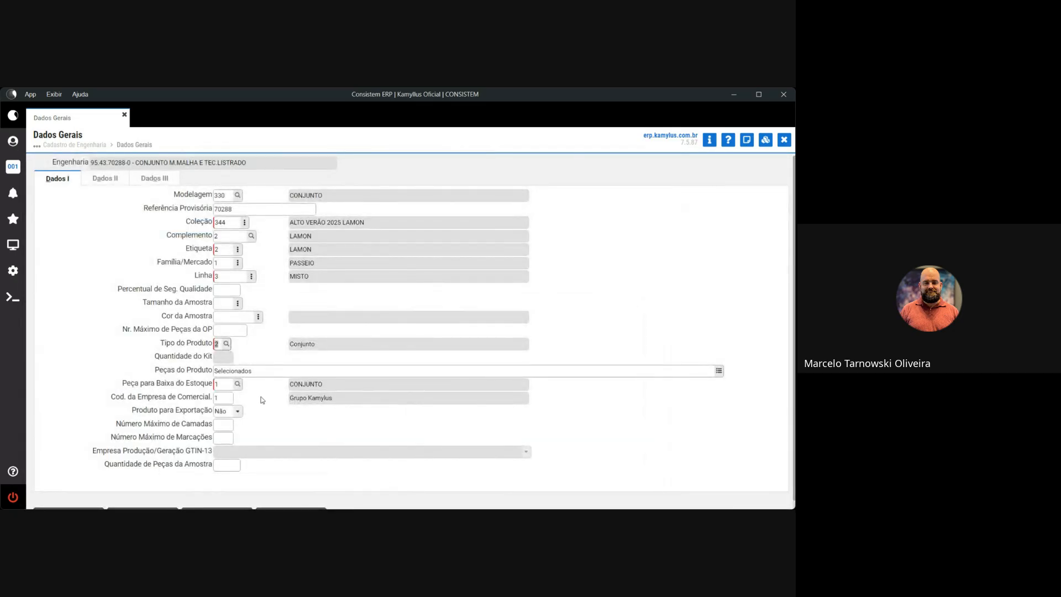
drag(155, 370, 205, 370)
double_click(320, 345)
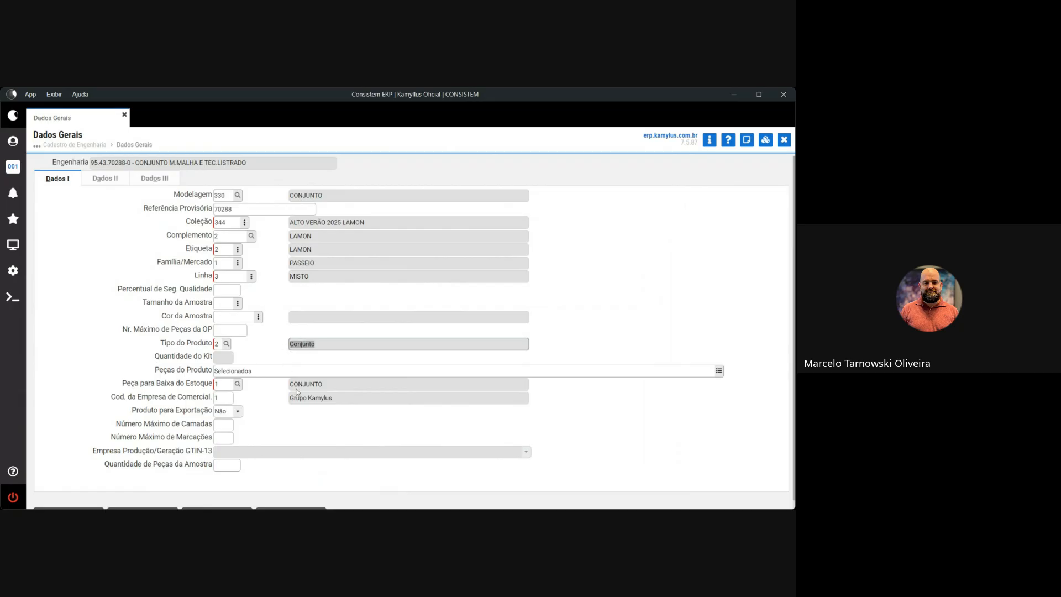
drag(155, 370, 212, 369)
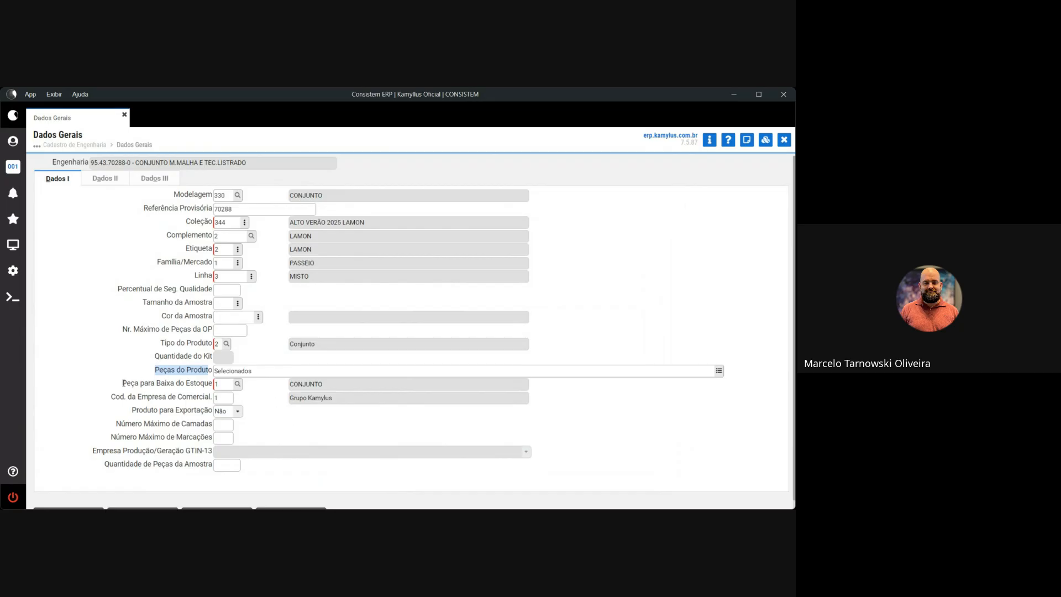
drag(122, 382, 212, 383)
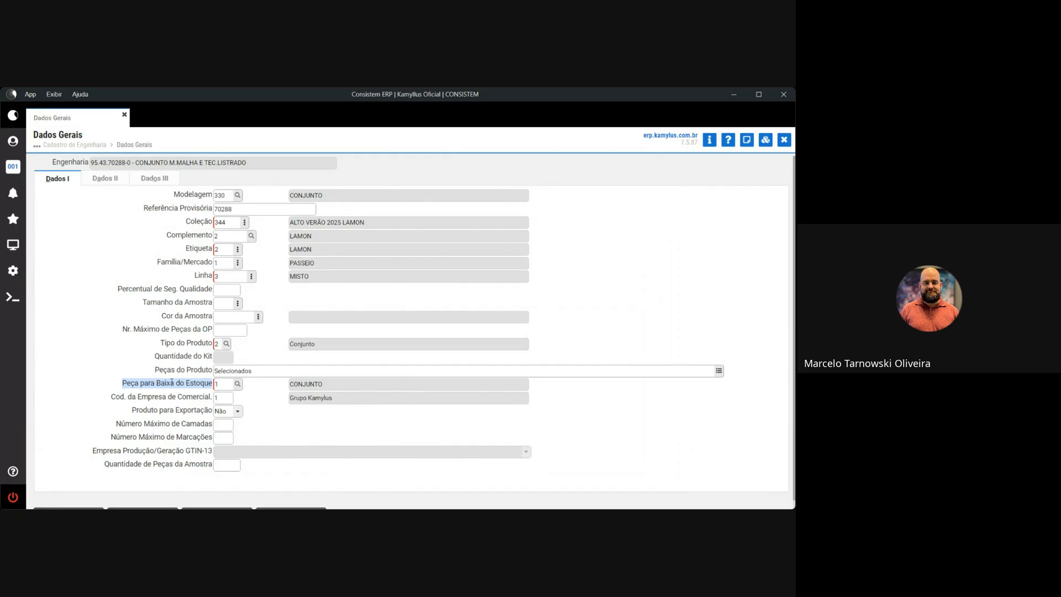
drag(324, 386, 290, 387)
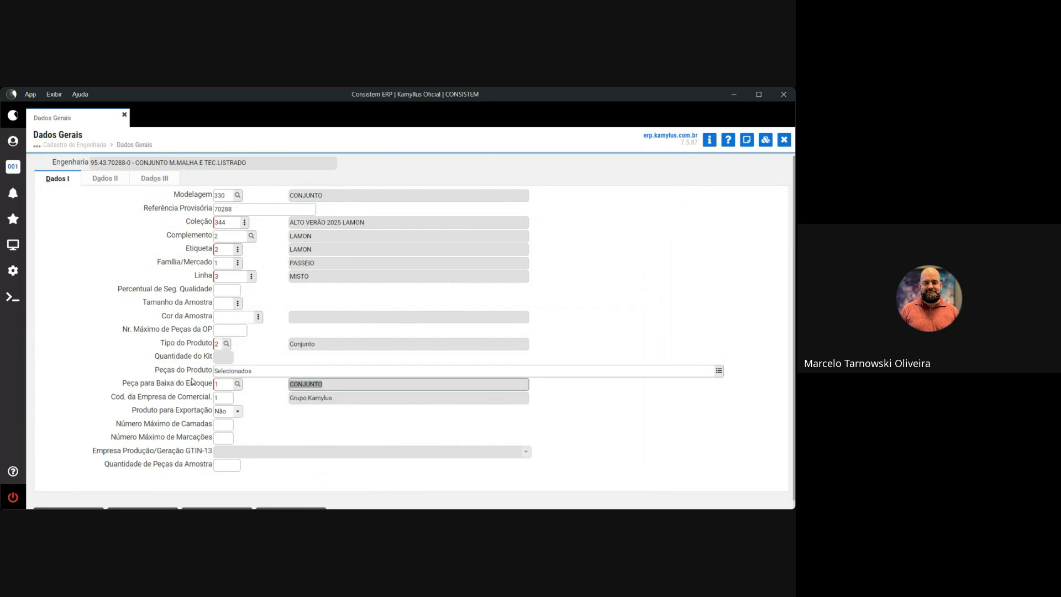
drag(156, 369, 211, 368)
drag(125, 383, 209, 385)
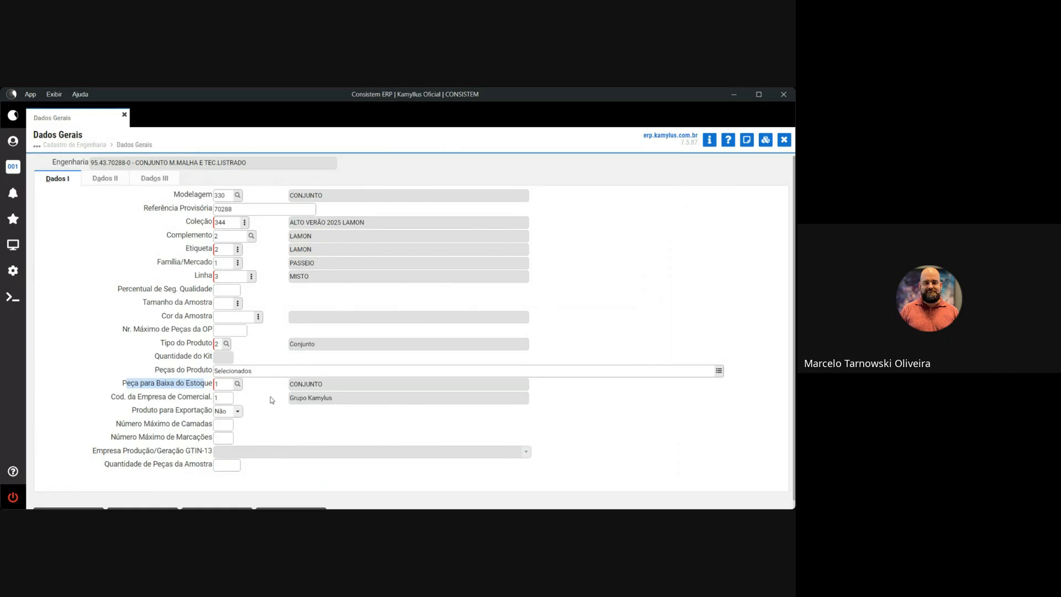
click(238, 384)
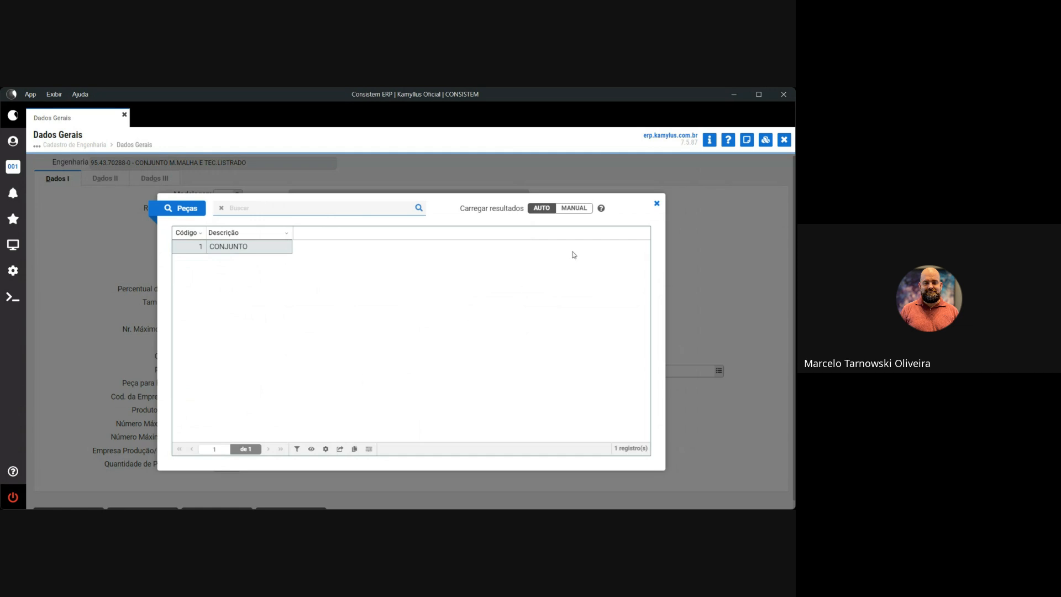
click(657, 205)
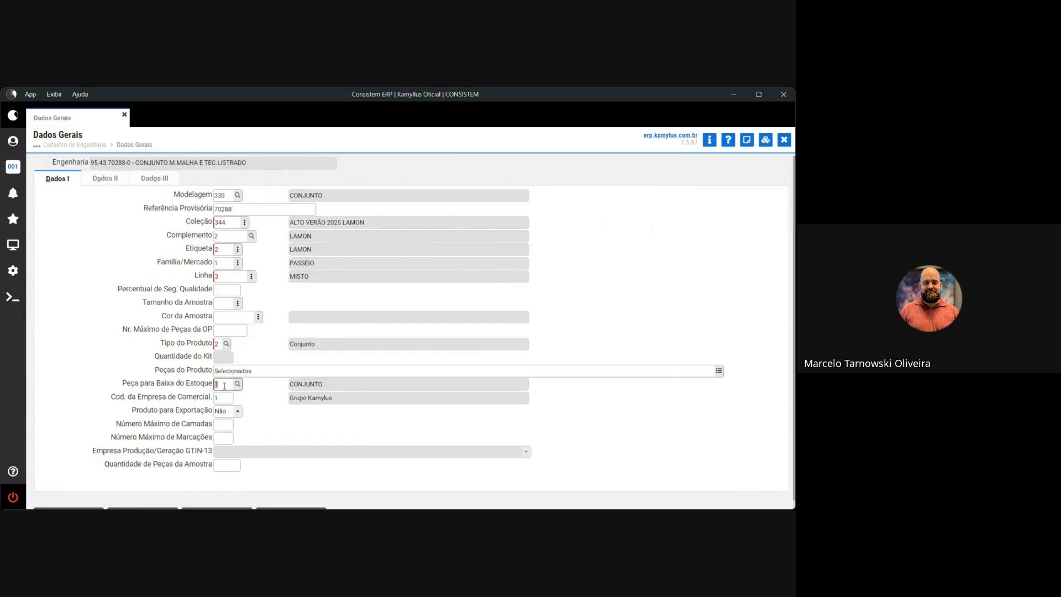
click(719, 371)
drag(214, 349, 452, 301)
drag(461, 407, 465, 398)
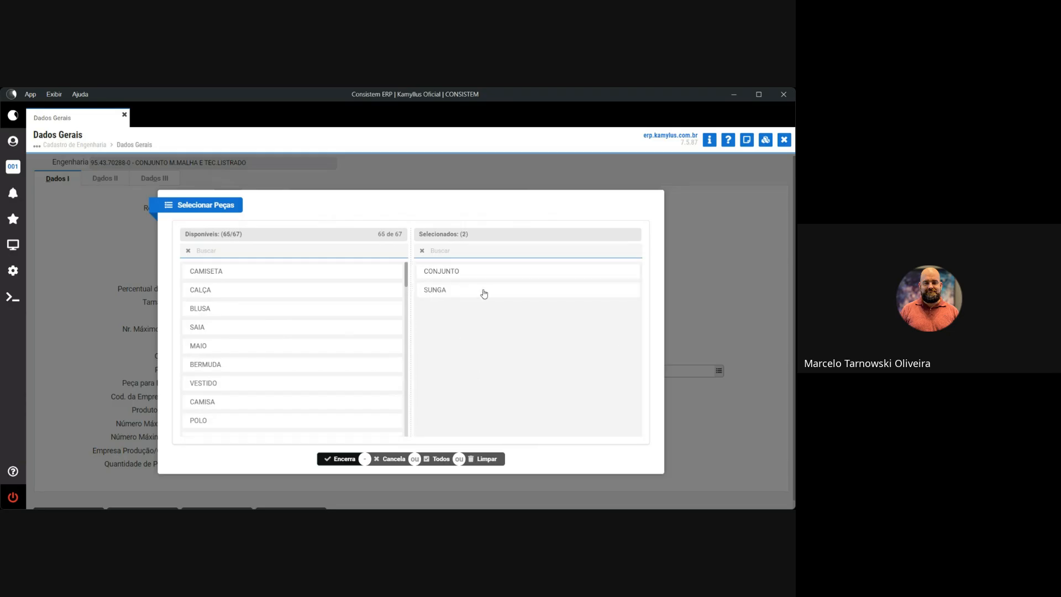
drag(485, 293, 237, 308)
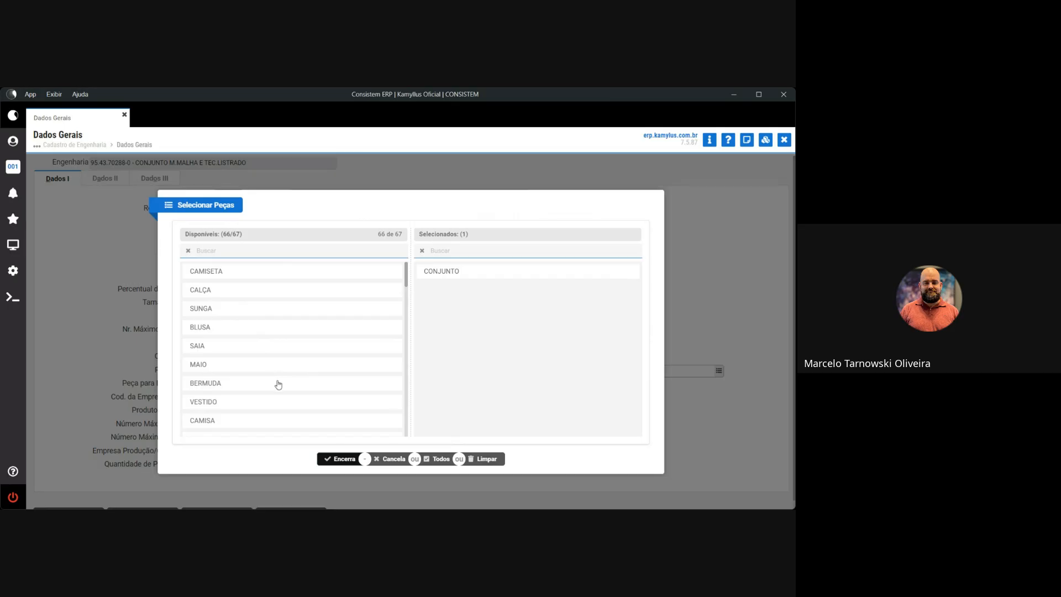
click(394, 459)
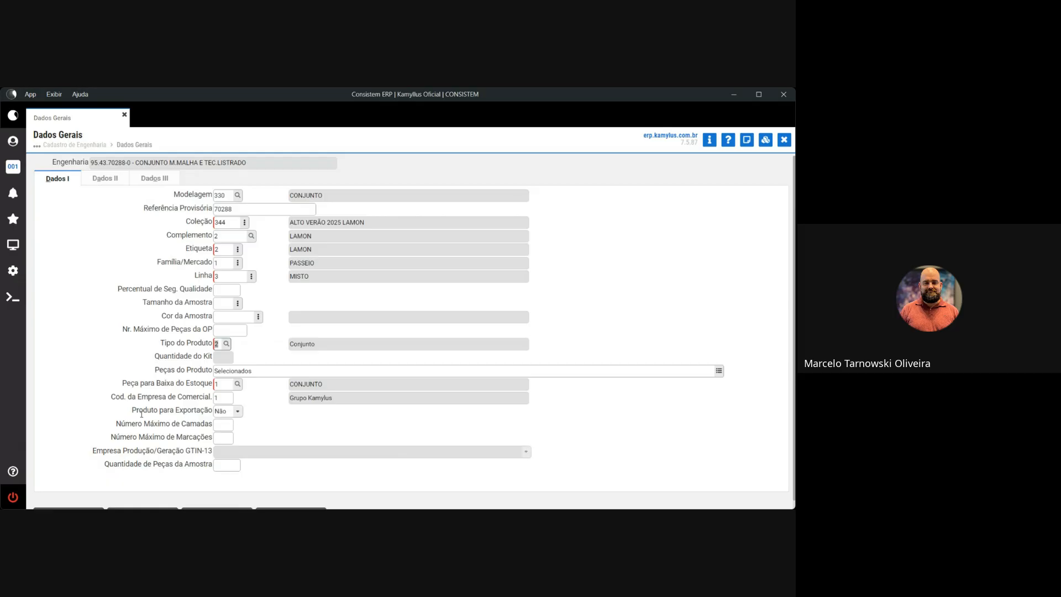
drag(136, 412, 212, 397)
Review Dados I fields like Produto para Exportação and Número Máximo de Camadas, then switch to Dados II.
click(113, 397)
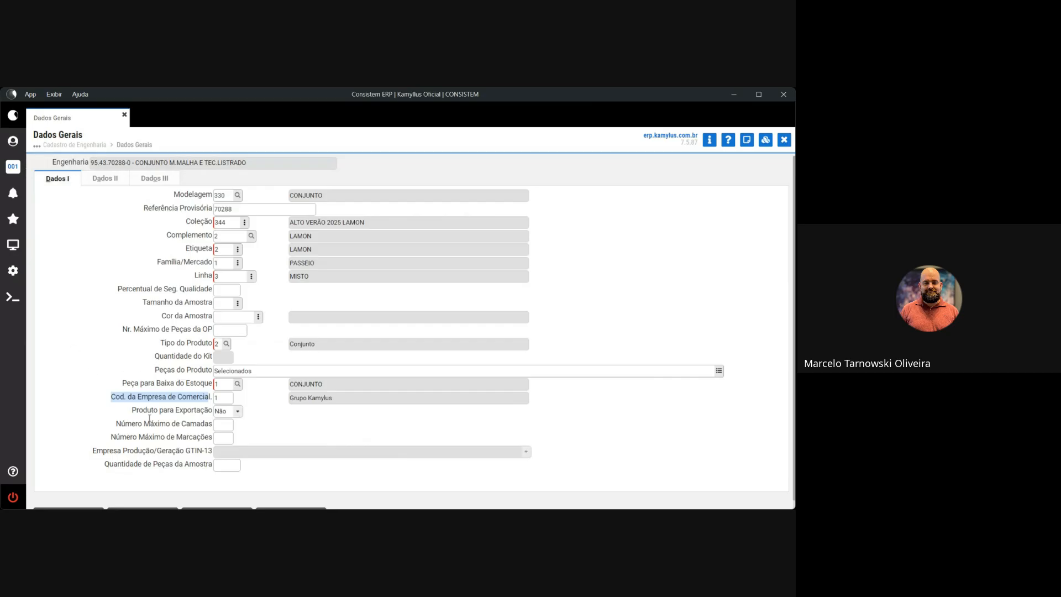
drag(132, 410, 210, 410)
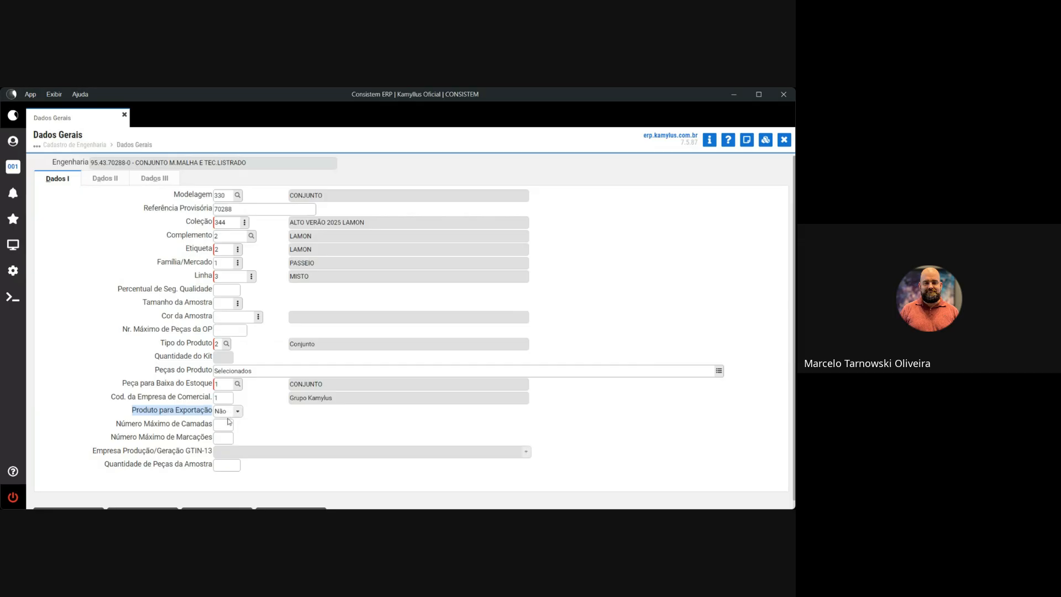
click(118, 426)
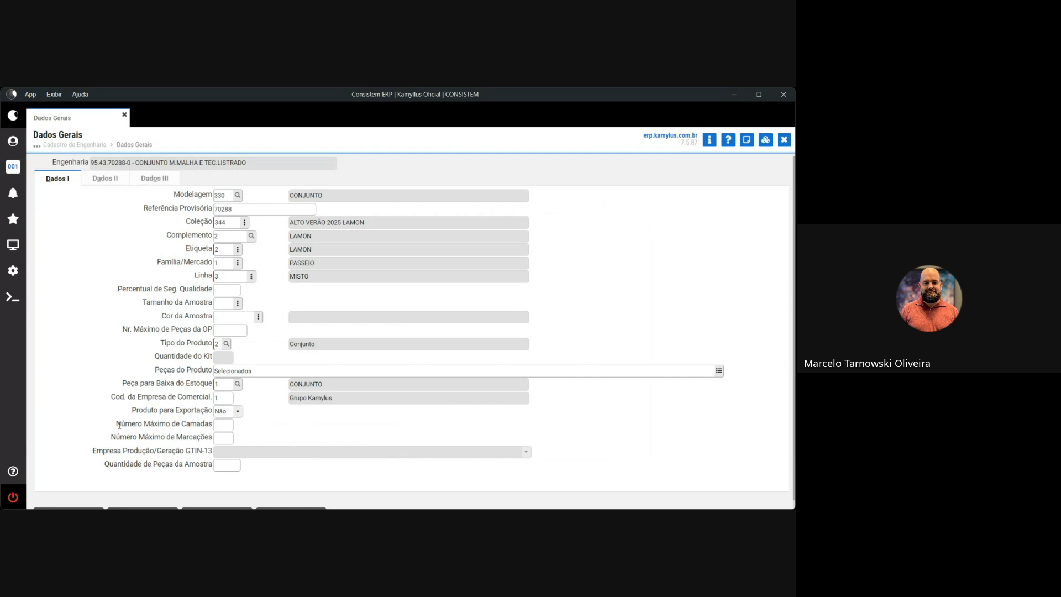
drag(124, 329, 209, 329)
drag(139, 289, 202, 287)
drag(116, 424, 211, 435)
drag(108, 465, 227, 466)
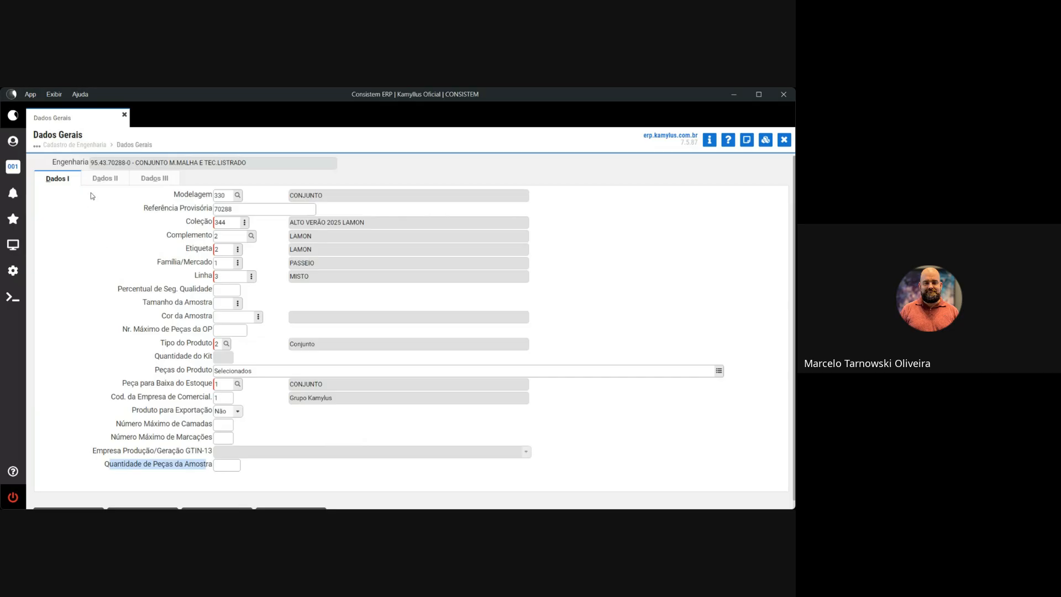
click(105, 178)
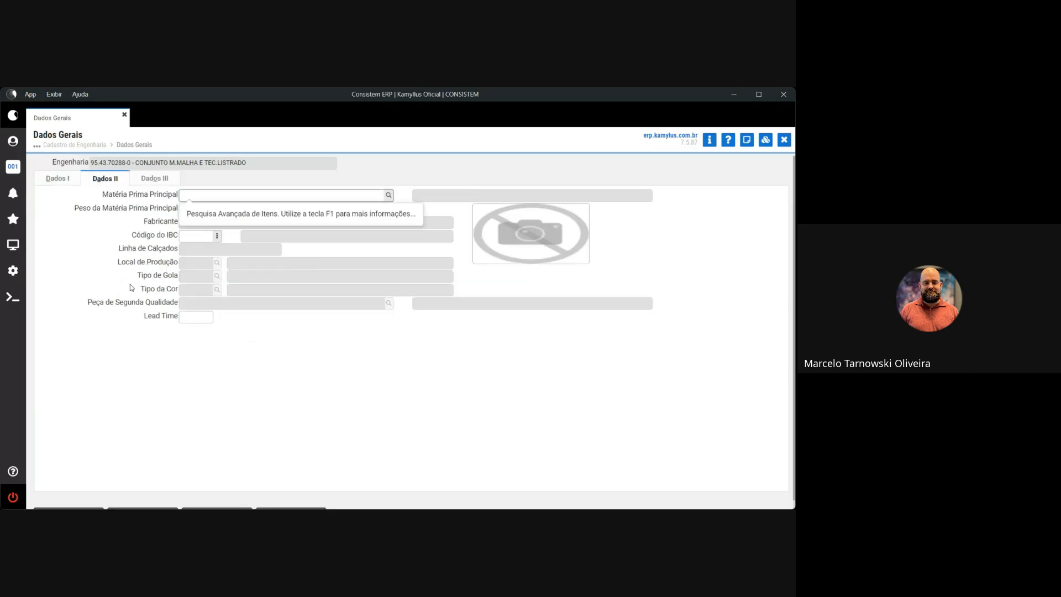
Check Dados III's maximum engineering decimal places (0), then return to Dados I.
click(151, 178)
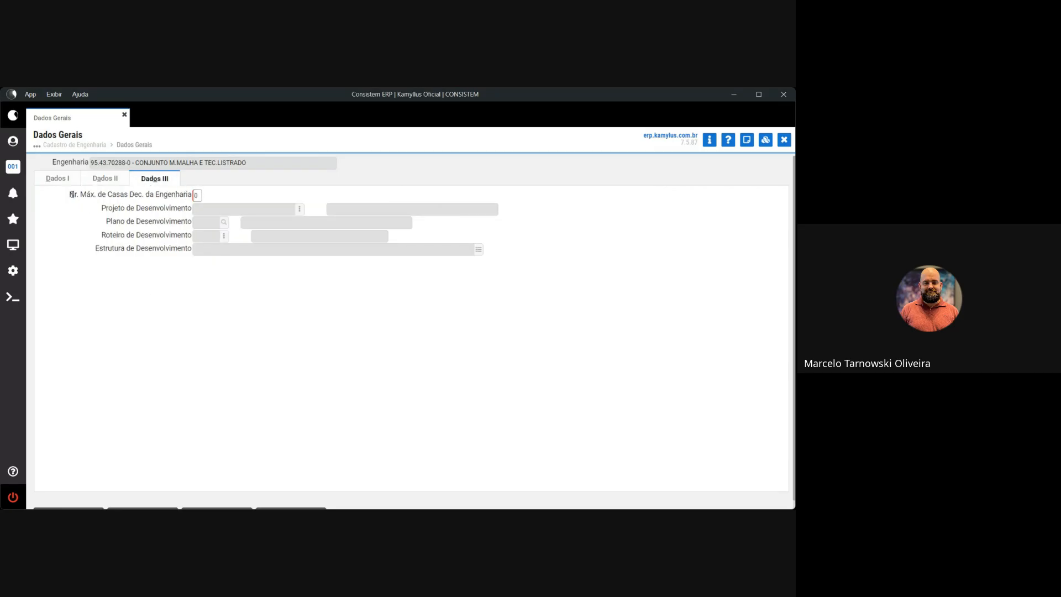
drag(70, 195, 193, 197)
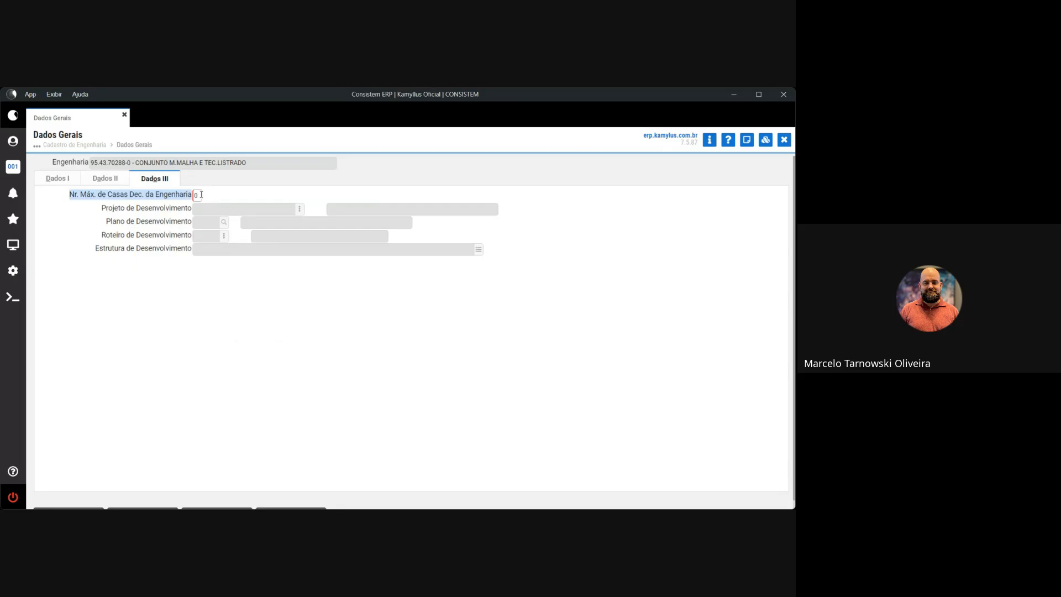
click(55, 178)
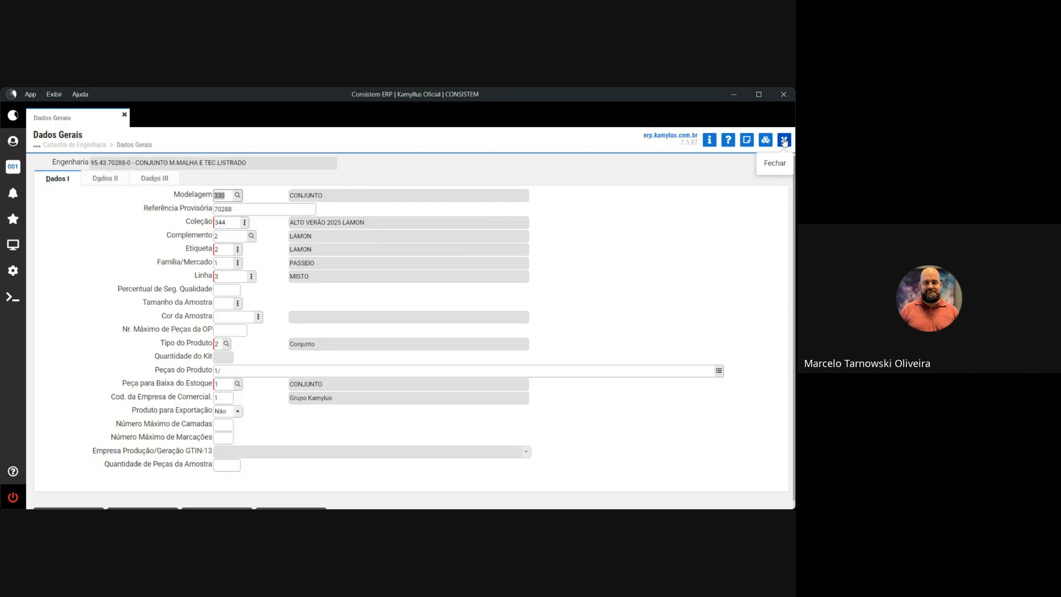
Close Dados Gerais and open Dados Técnicos for record 95.43.70288-0, showing grades 2 and 3.
scroll(247, 473, down, 1)
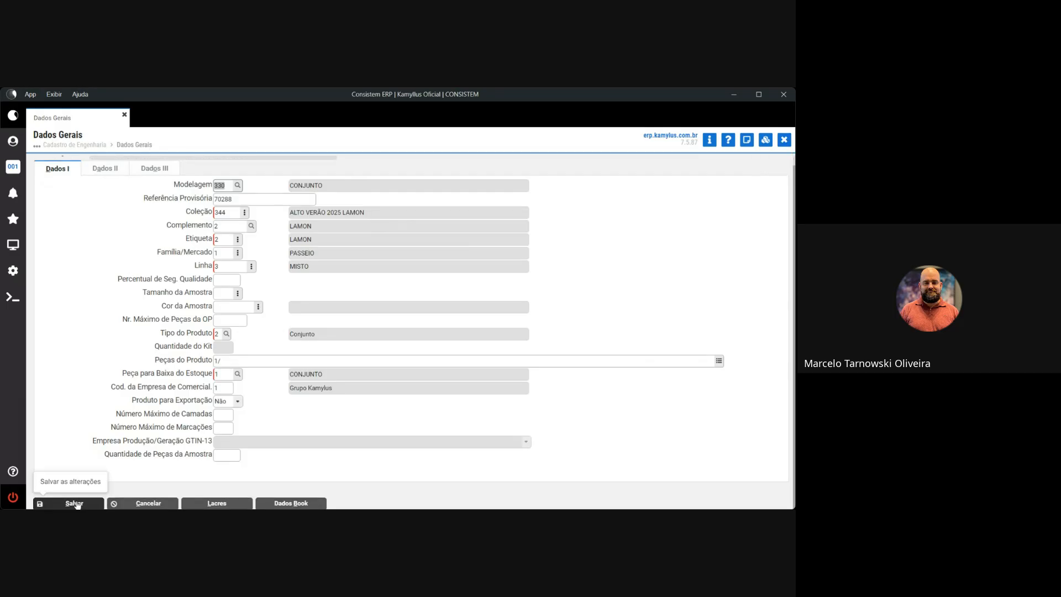
click(784, 139)
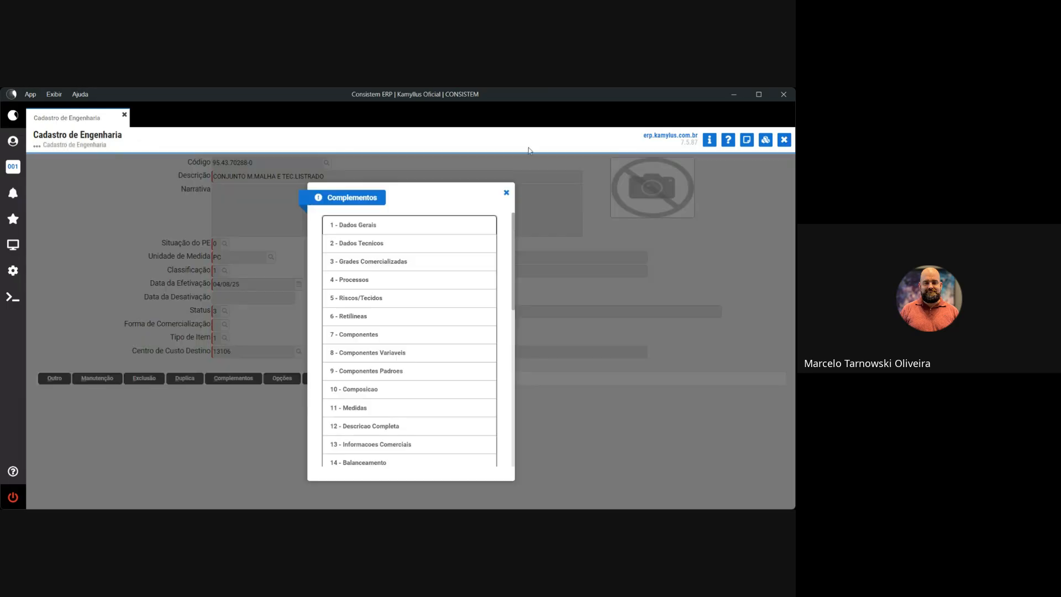
click(364, 249)
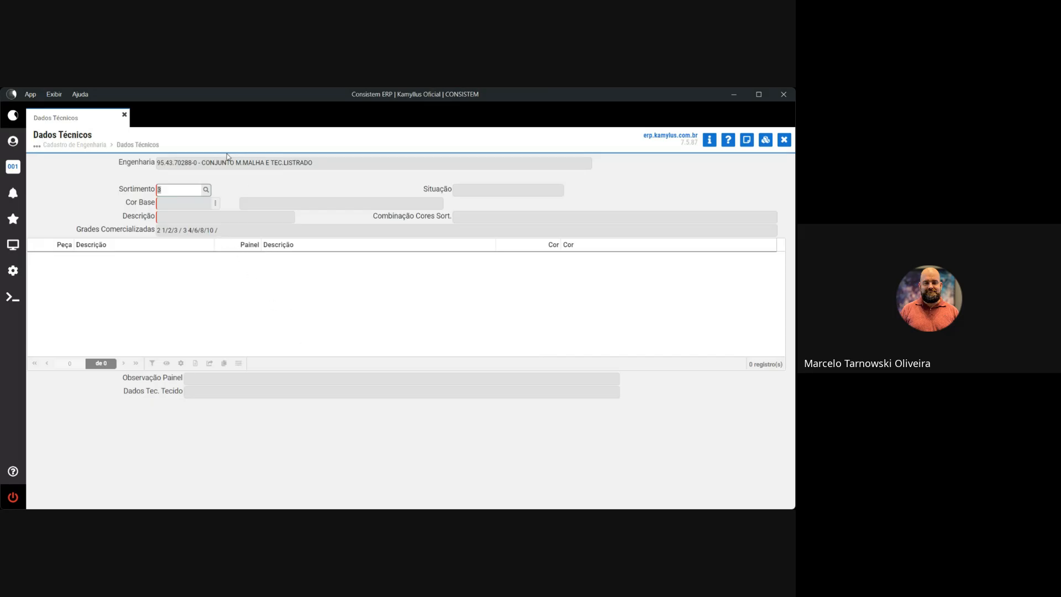
click(206, 189)
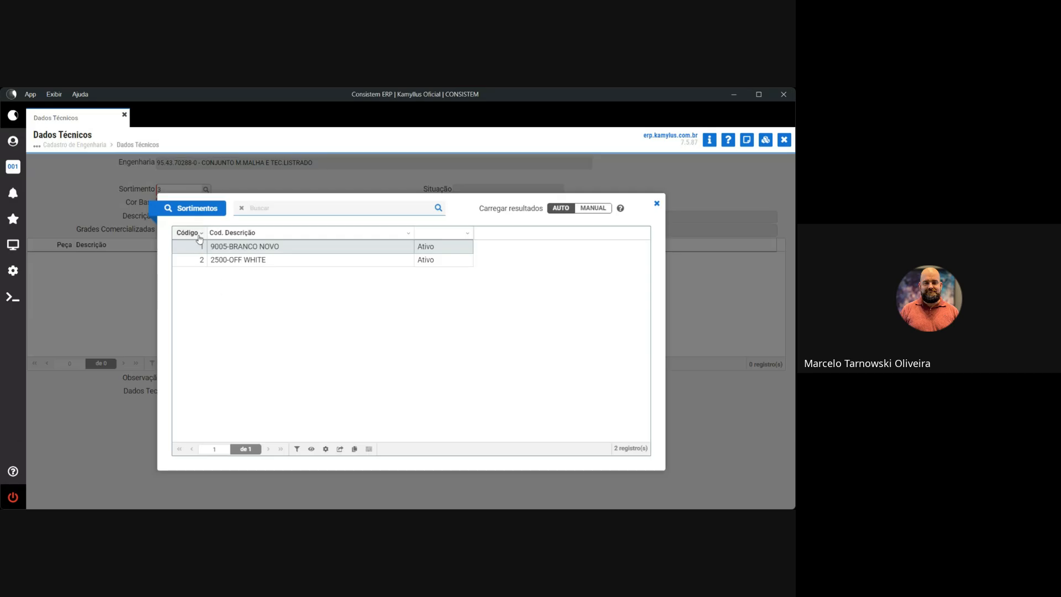
double_click(259, 249)
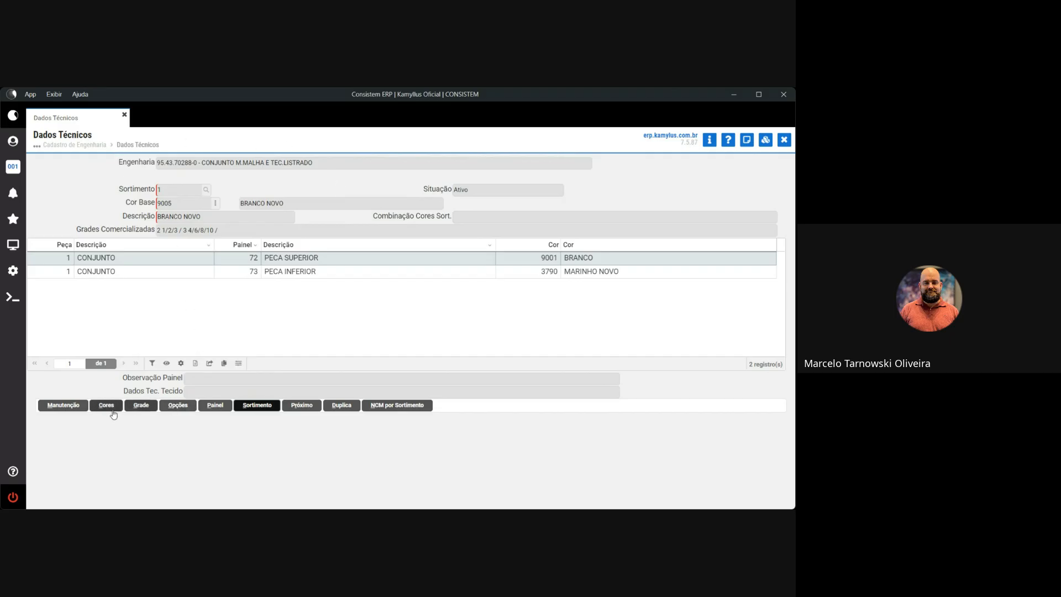
click(268, 410)
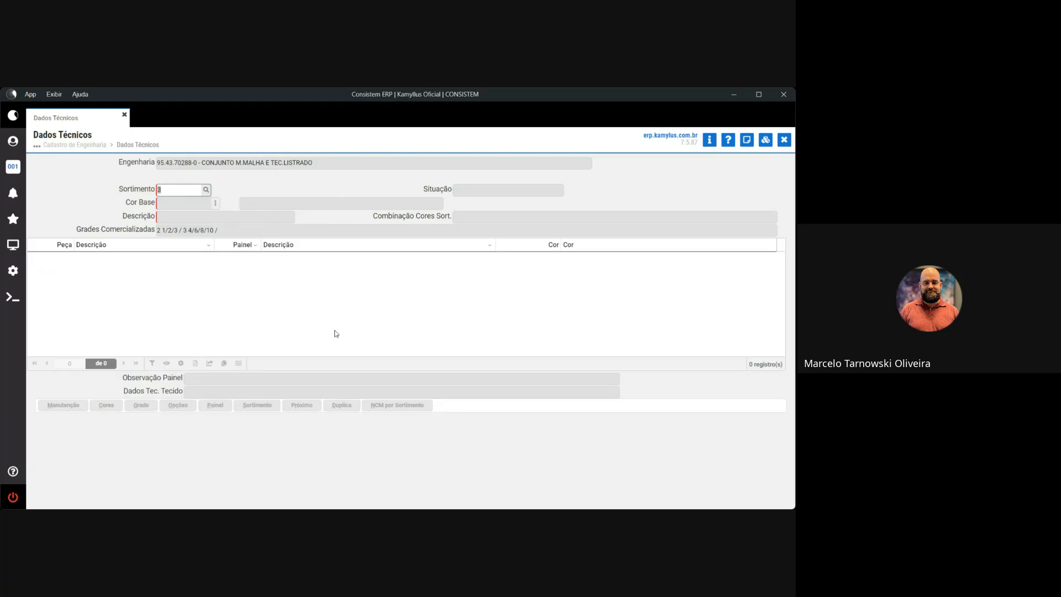
text(1)
key(Return)
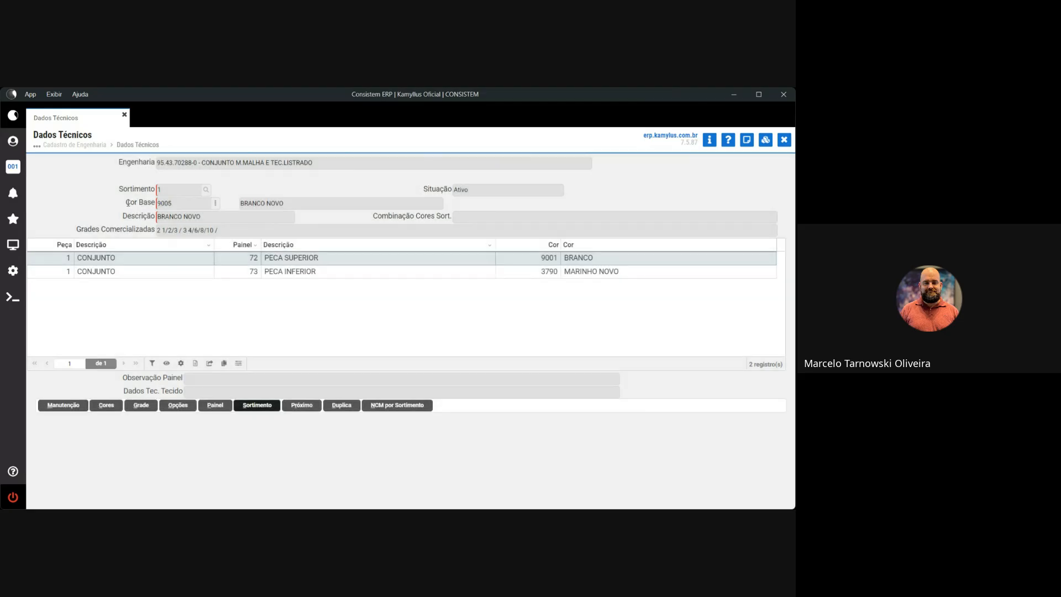
drag(126, 203, 153, 205)
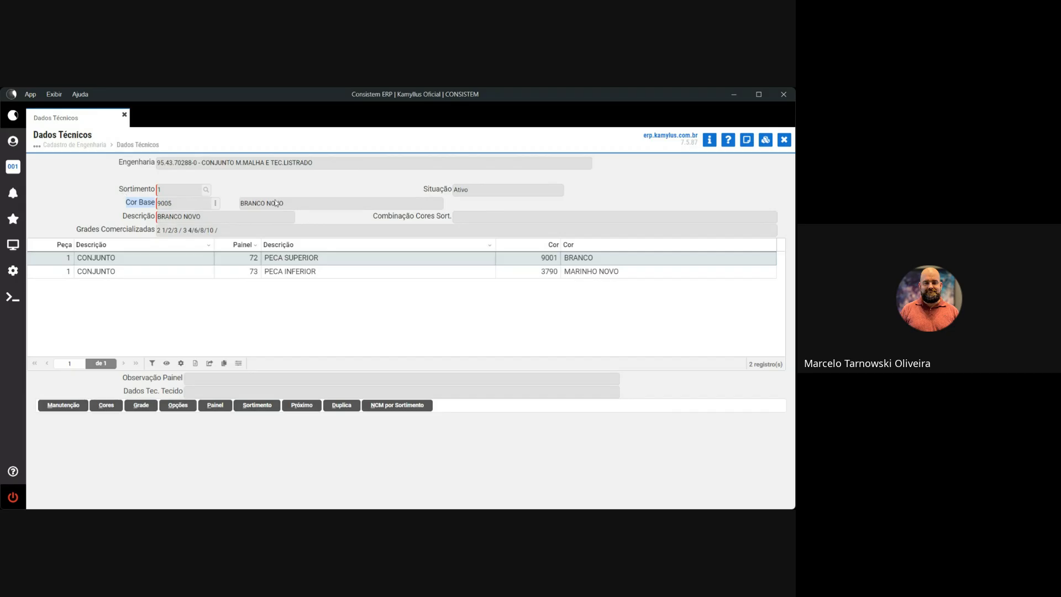
drag(288, 203, 243, 206)
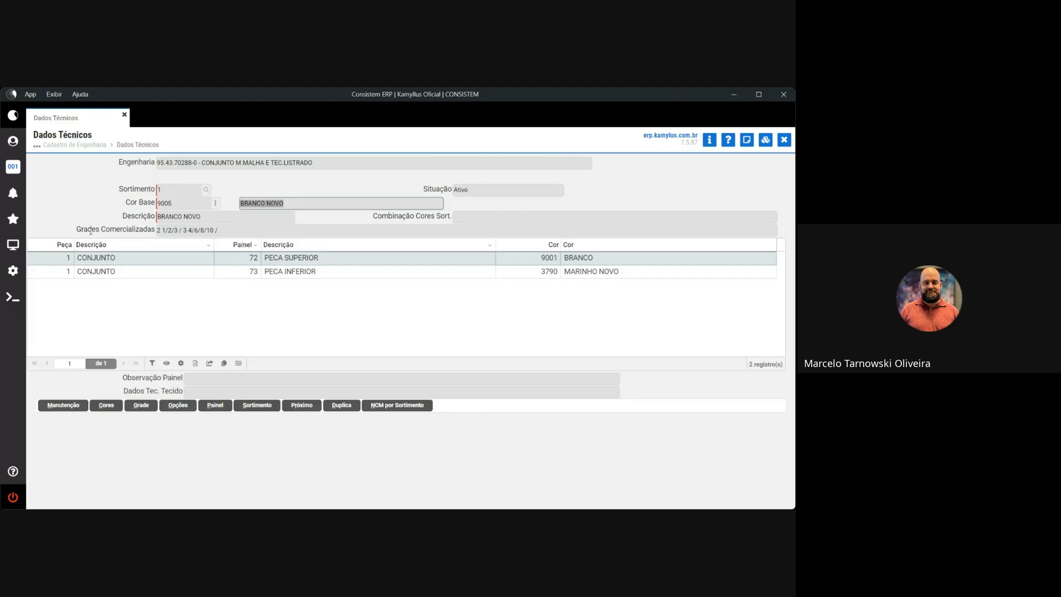
drag(158, 234, 184, 237)
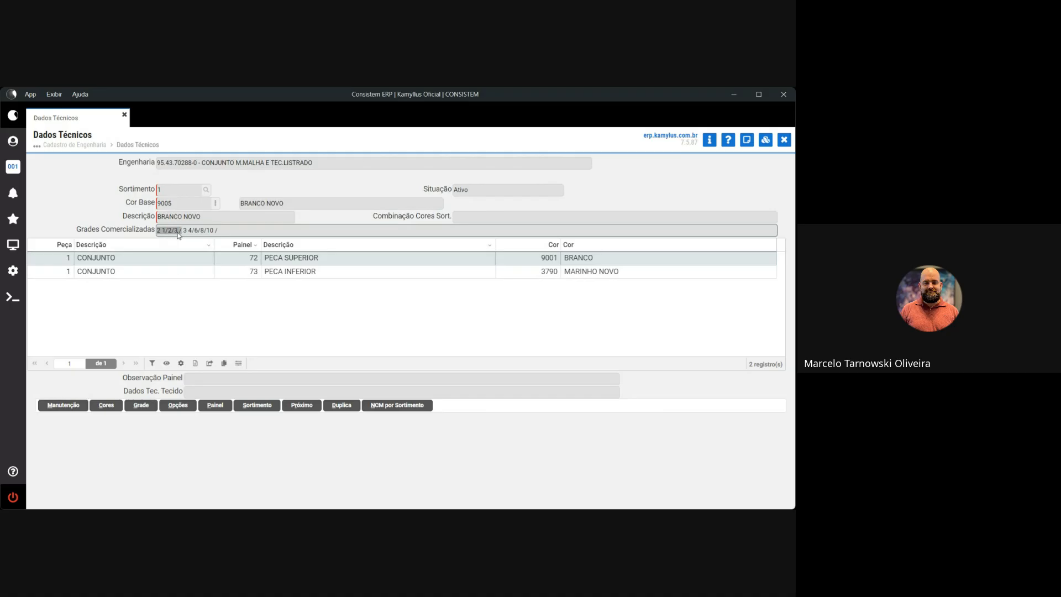
drag(189, 233, 215, 232)
click(185, 326)
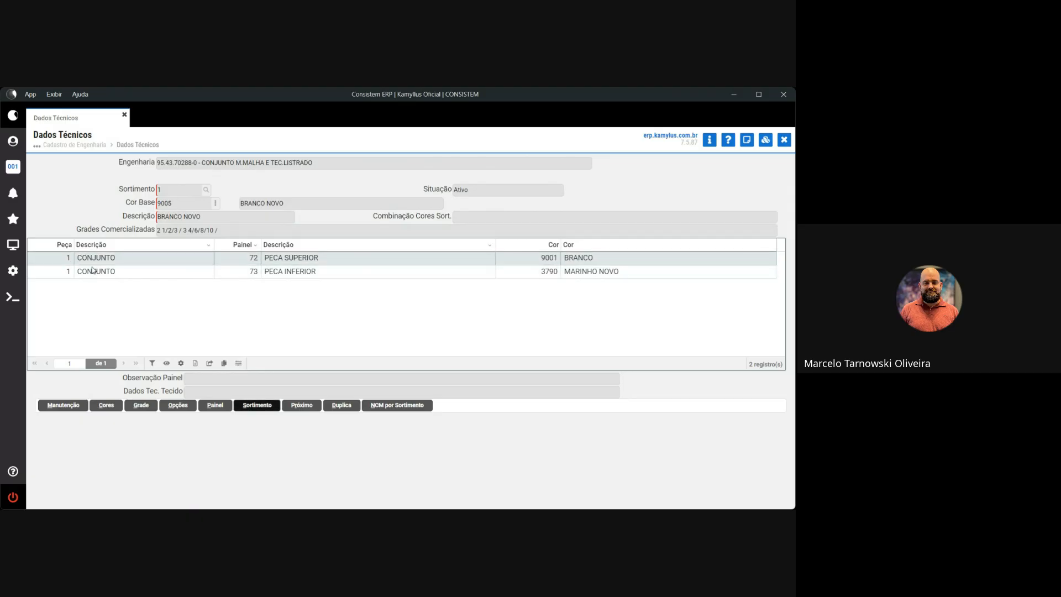
click(287, 272)
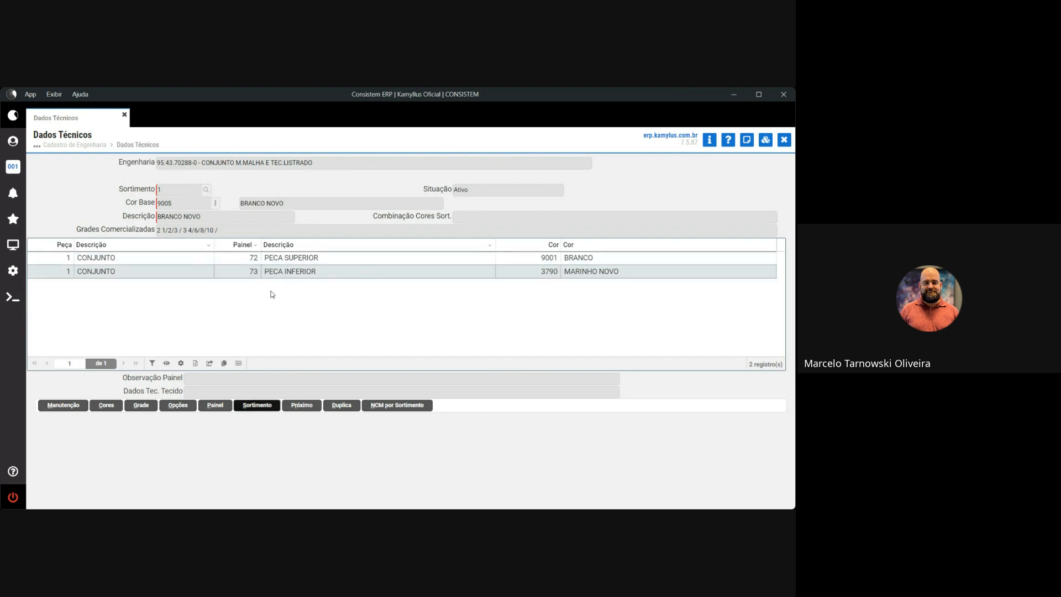
click(426, 260)
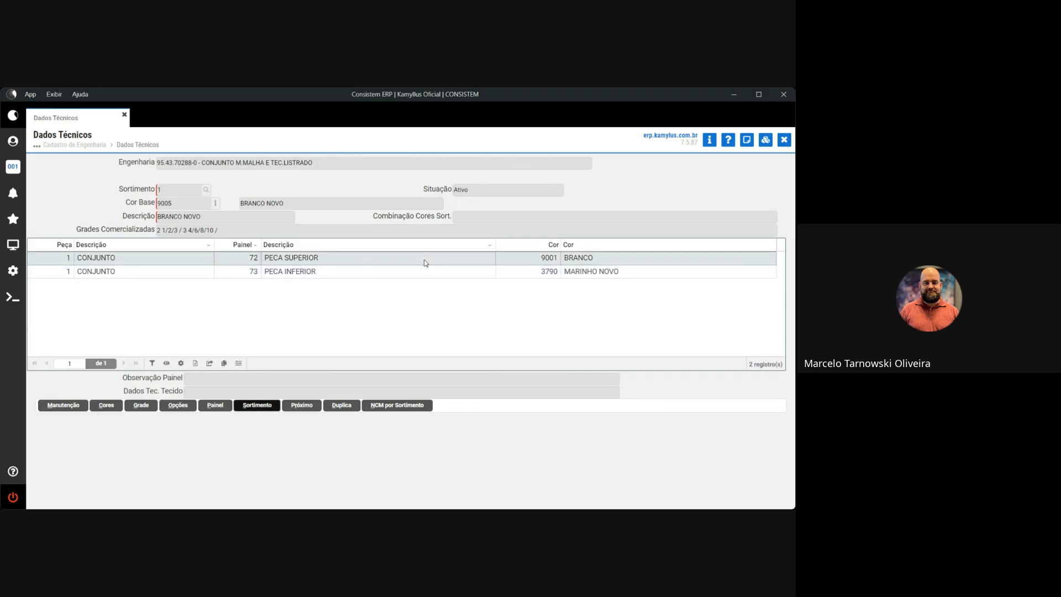
click(430, 274)
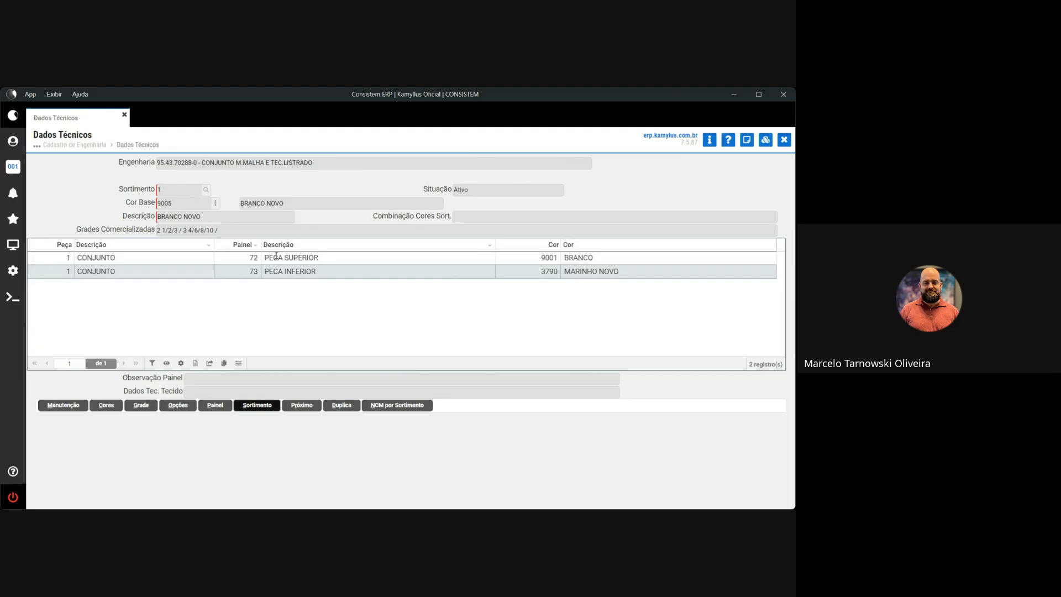
drag(264, 258, 316, 272)
click(280, 271)
drag(625, 258, 562, 259)
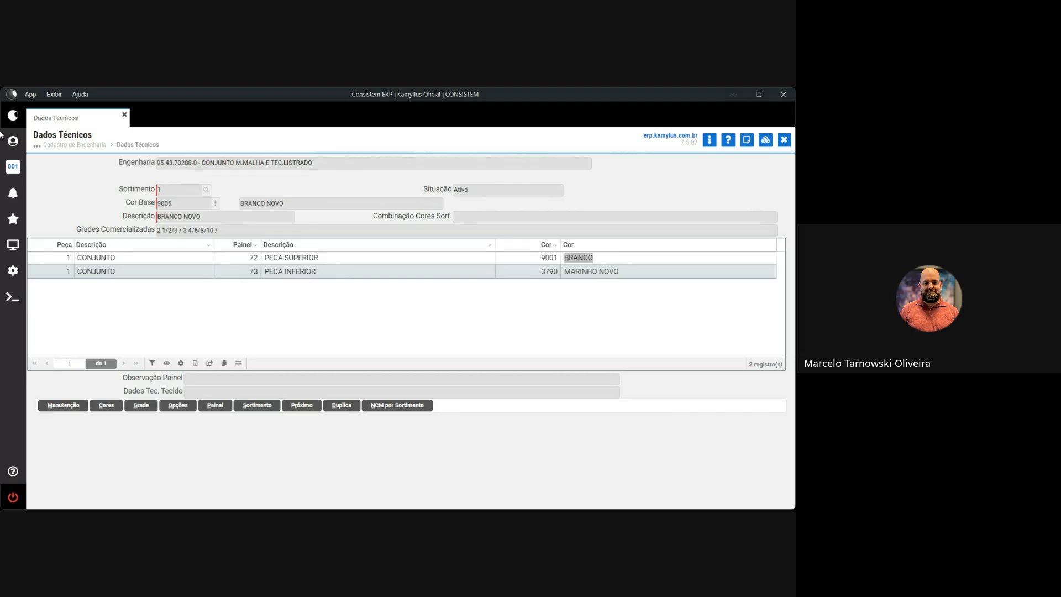
Select the PECA SUPERIOR piece row, then close Dados Técnicos back to the Complementos list.
click(288, 263)
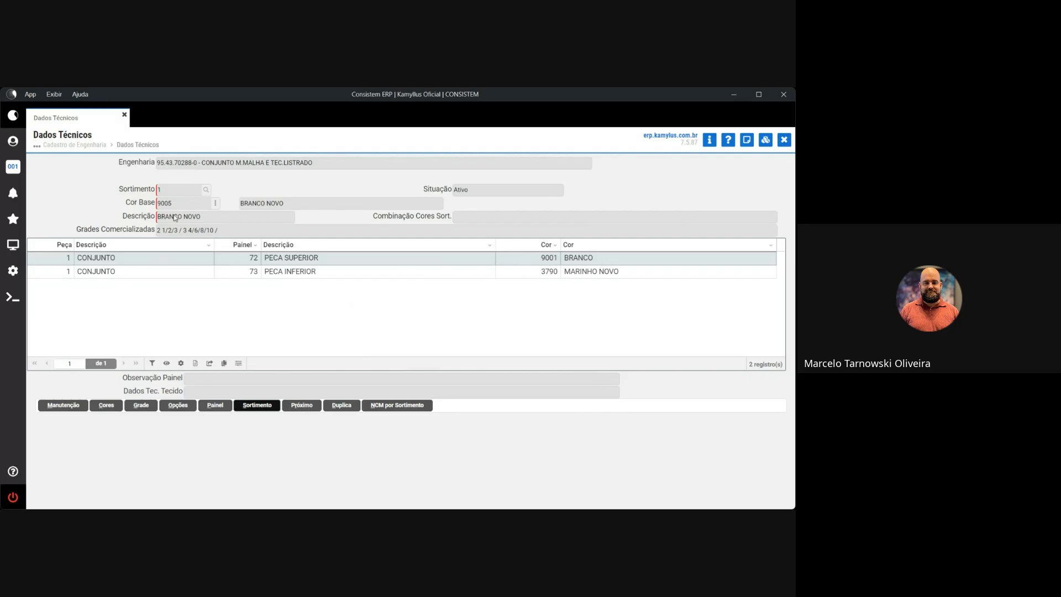
click(785, 139)
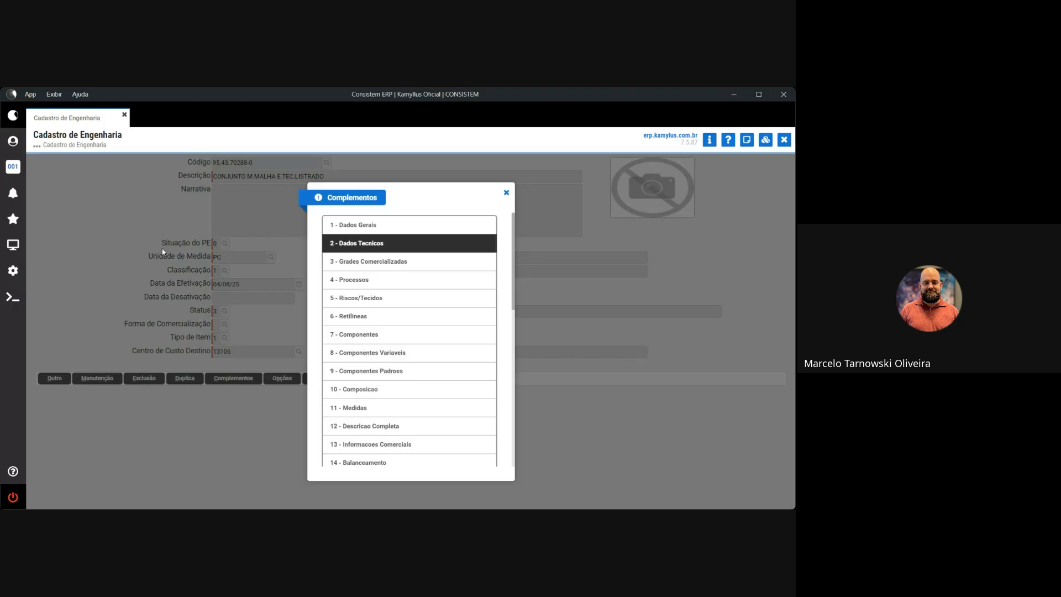
Dismiss the Complementos popup, timeout error and engineering error log to get an empty form.
click(506, 193)
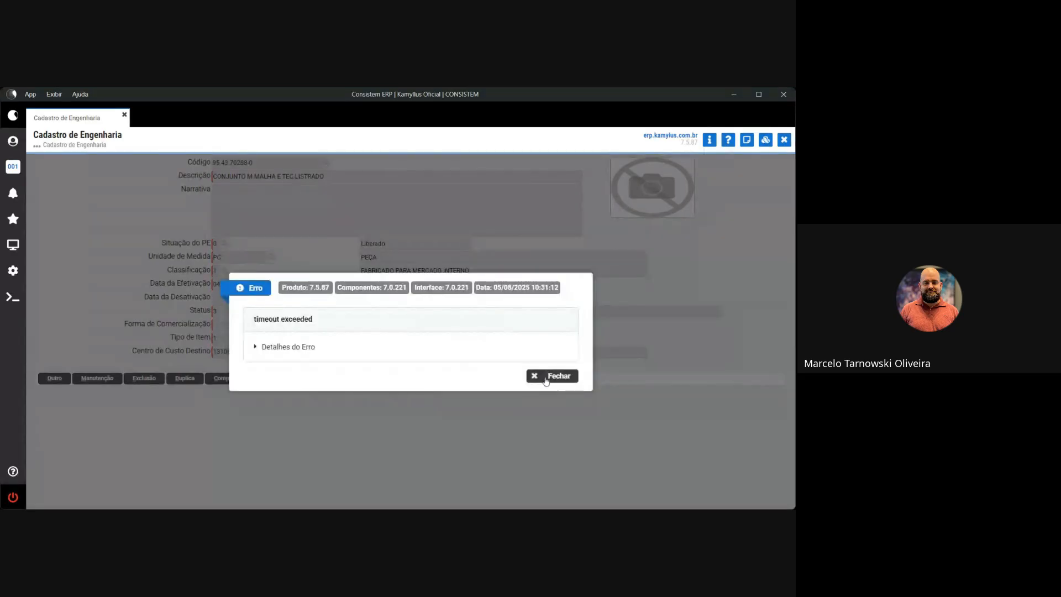
click(550, 376)
click(55, 379)
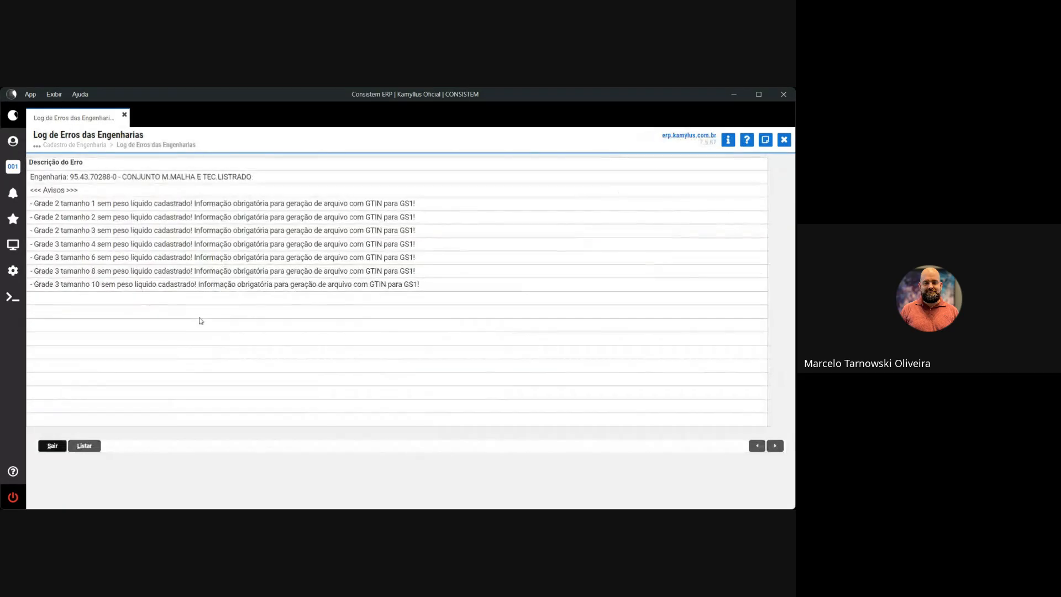
click(52, 446)
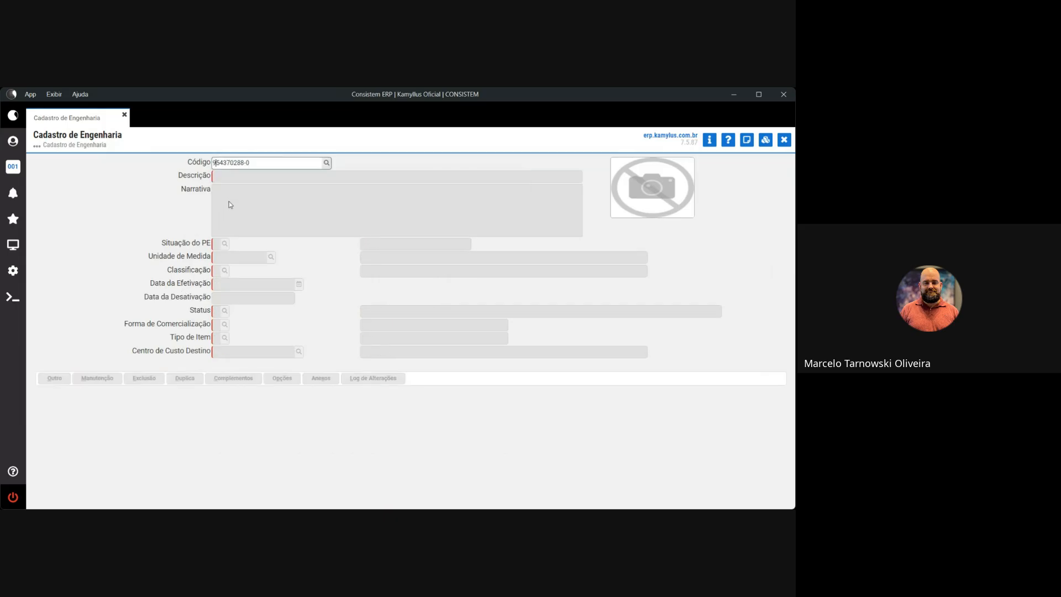
Load engineering record 90.43.70288-0 and open its 2 - Dados Tecnicos complement.
key(Return)
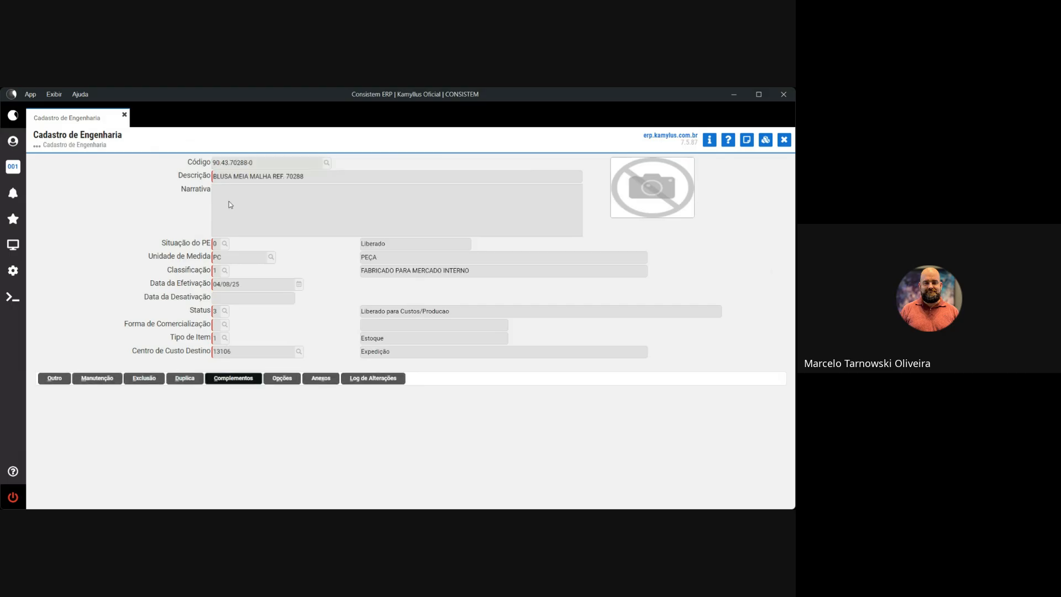
click(223, 382)
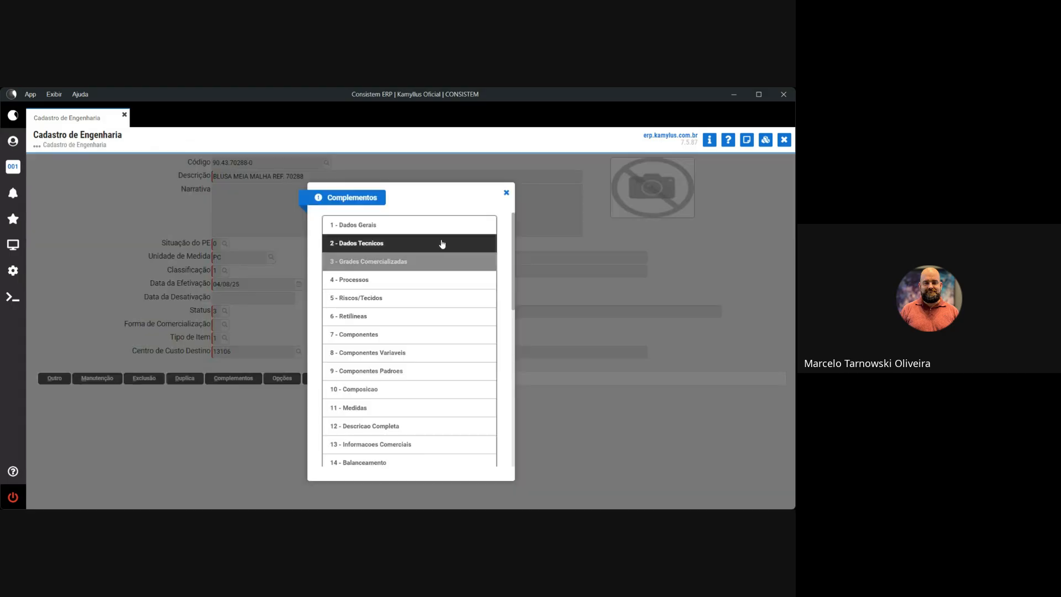
click(393, 242)
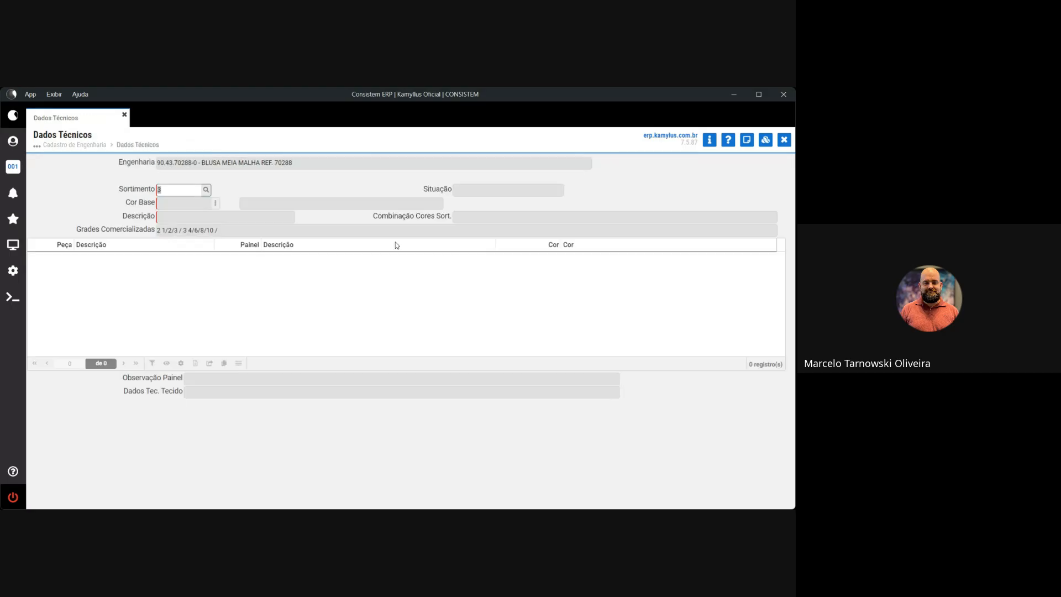
Load sortimento 1 in colour 9005 BRANCO NOVO and highlight the record's description.
click(205, 189)
double_click(279, 247)
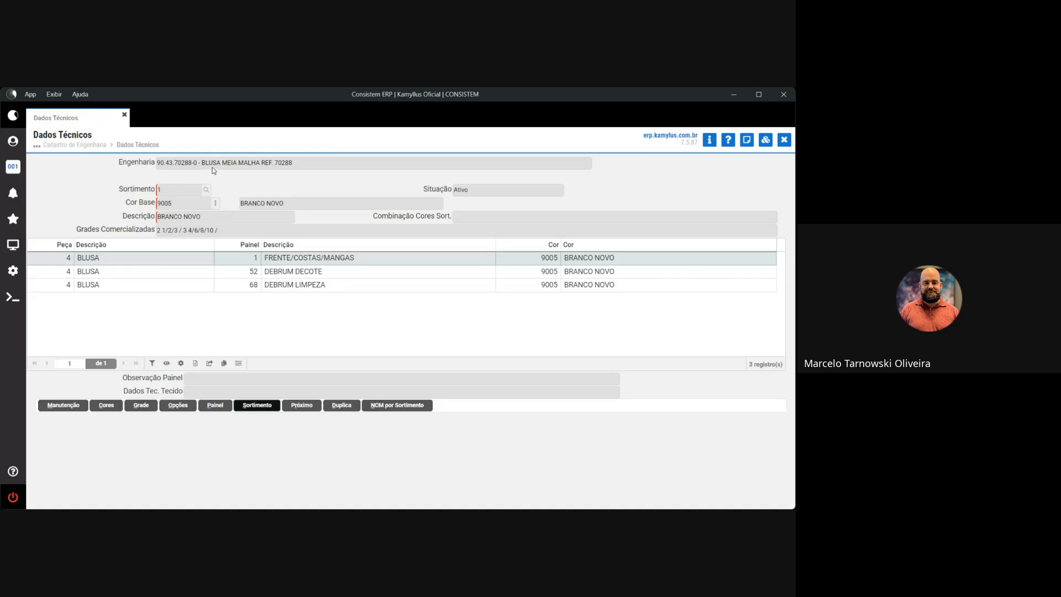
drag(202, 164, 286, 166)
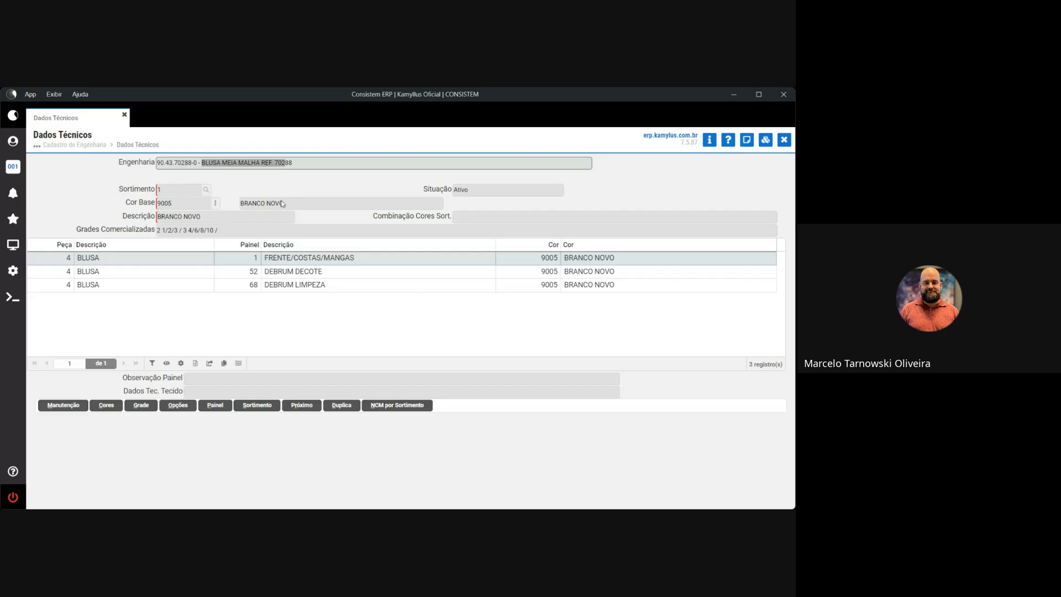
drag(284, 203, 235, 202)
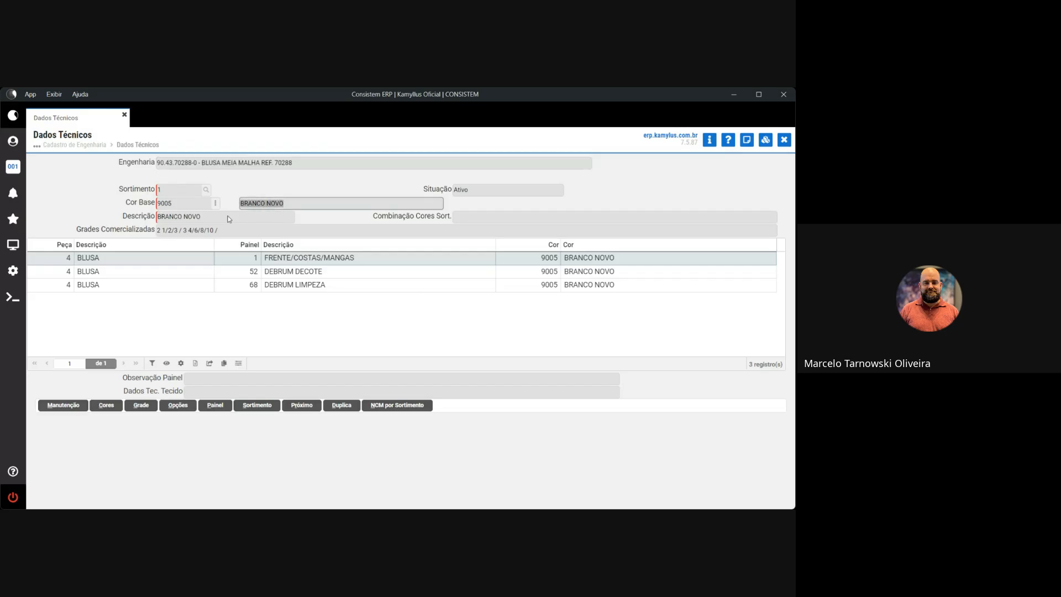
click(164, 232)
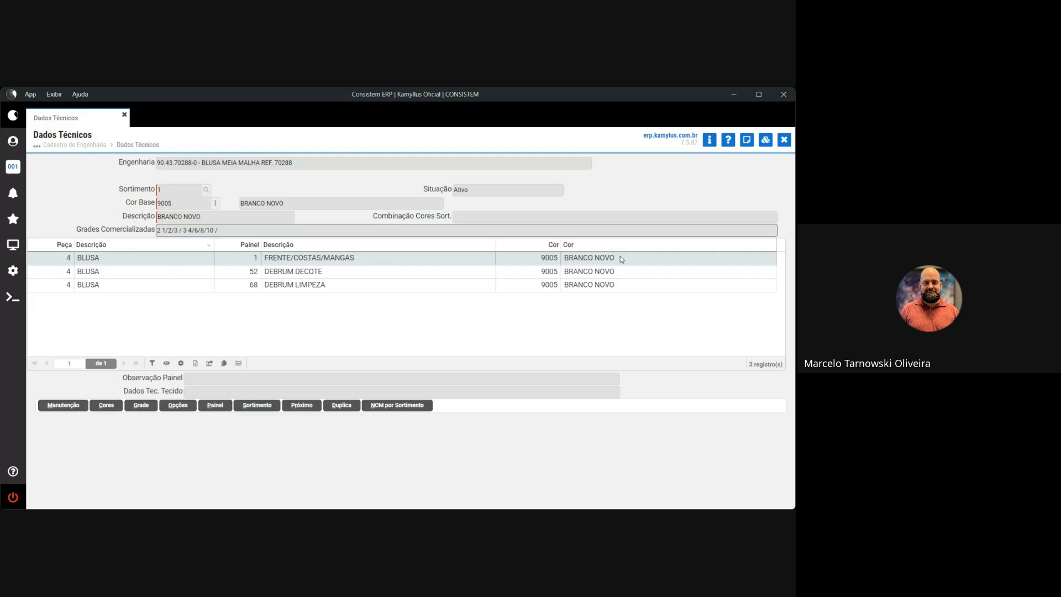
drag(622, 260, 566, 260)
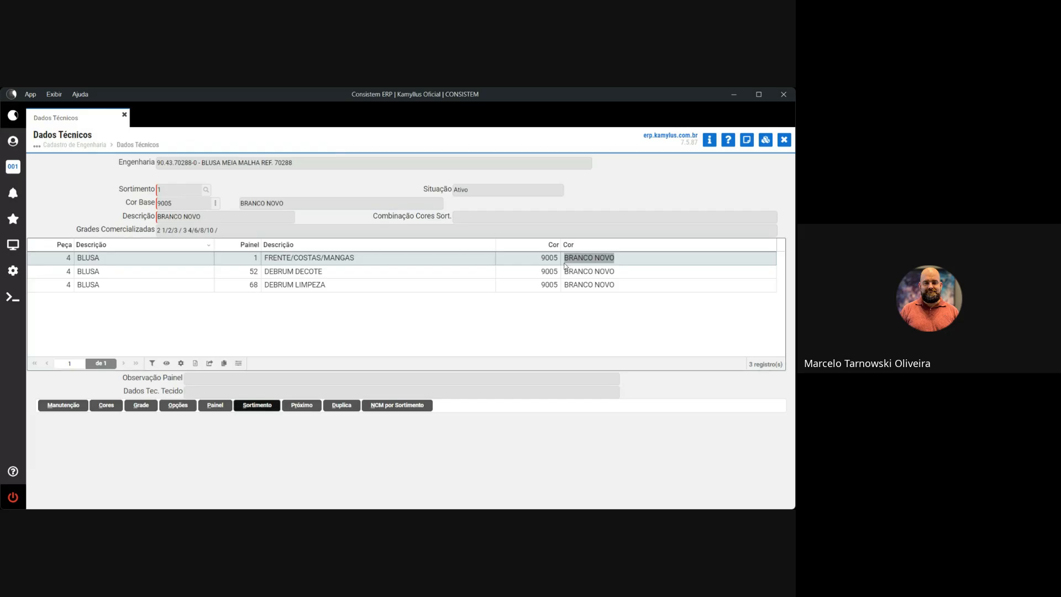
click(306, 271)
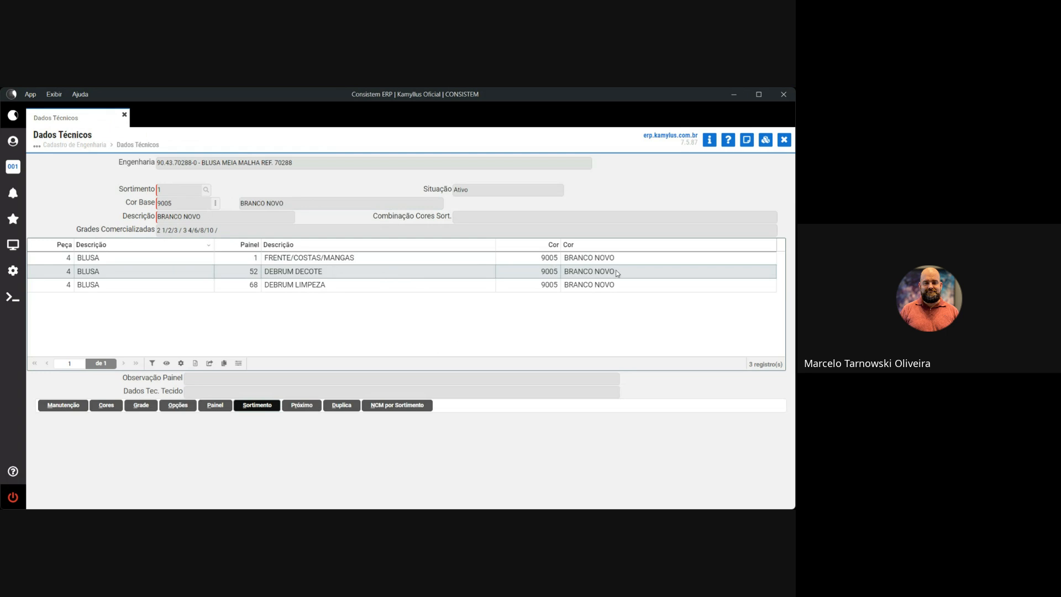
drag(617, 273, 565, 272)
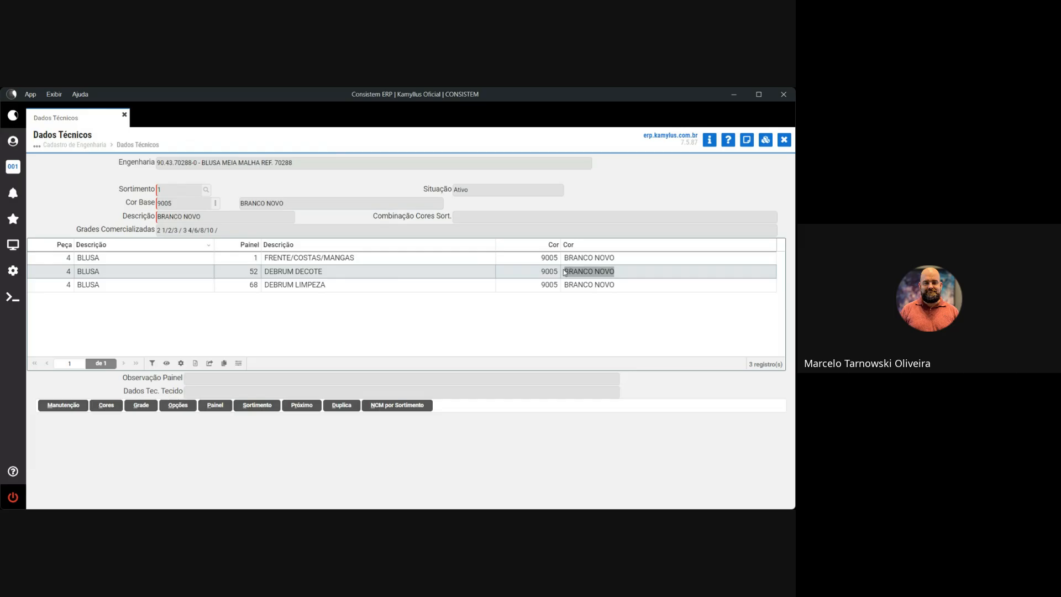
click(301, 285)
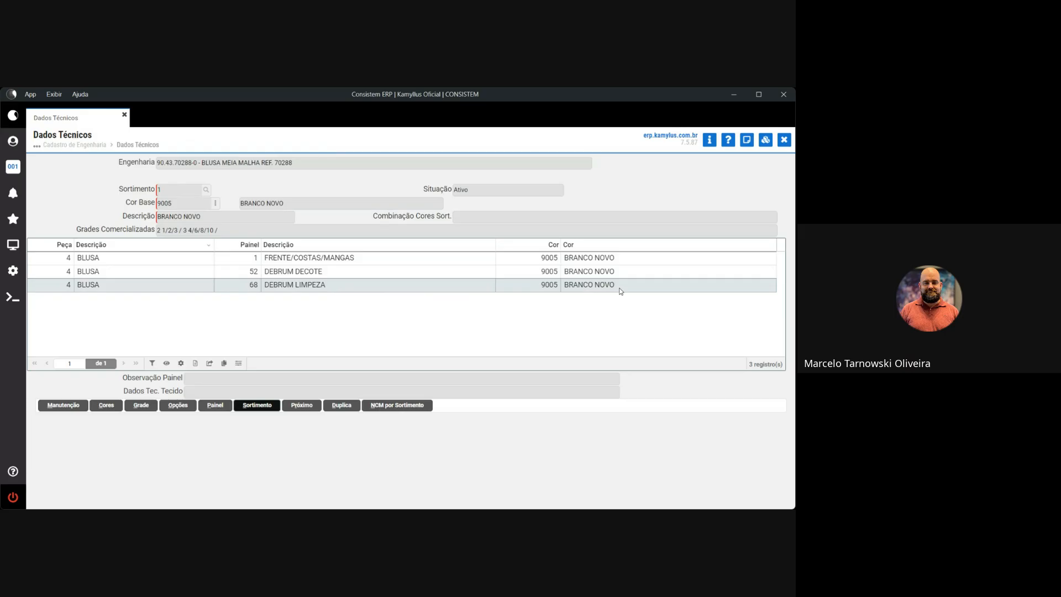
drag(621, 286, 564, 286)
click(272, 271)
drag(272, 271, 307, 286)
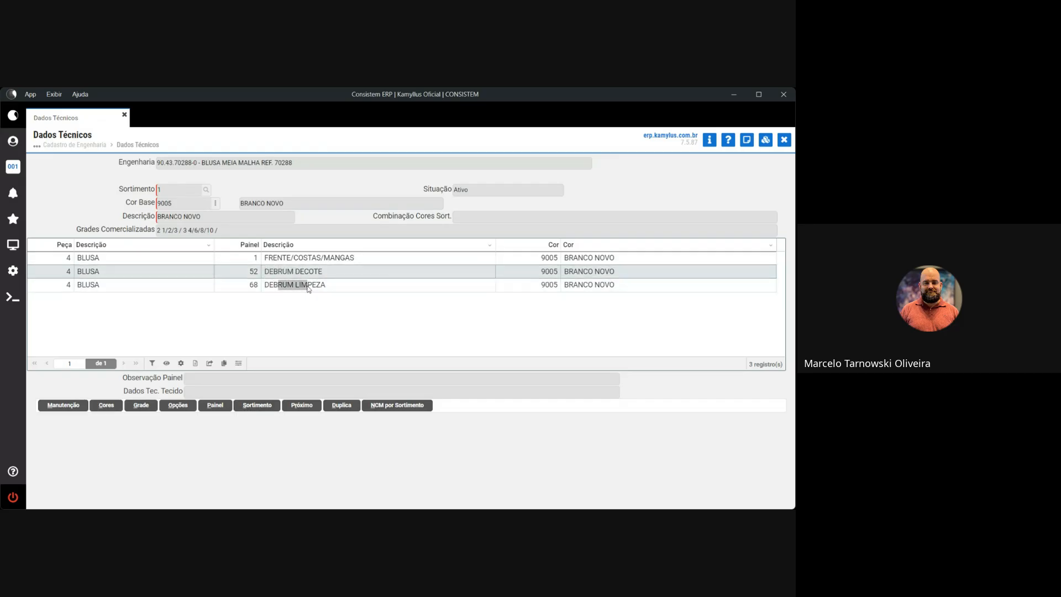
click(267, 258)
drag(265, 258, 358, 258)
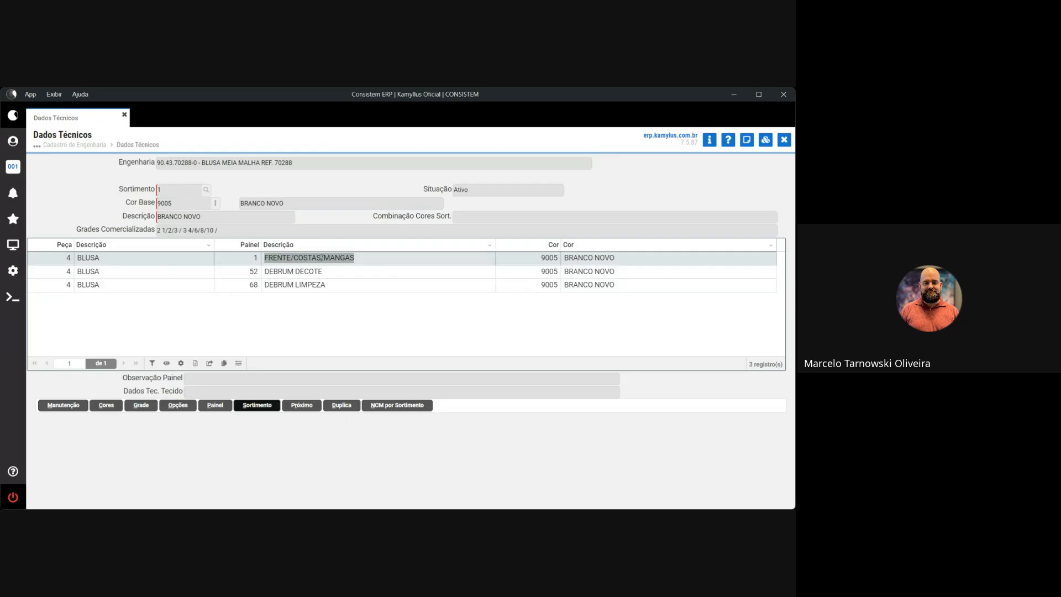
click(426, 284)
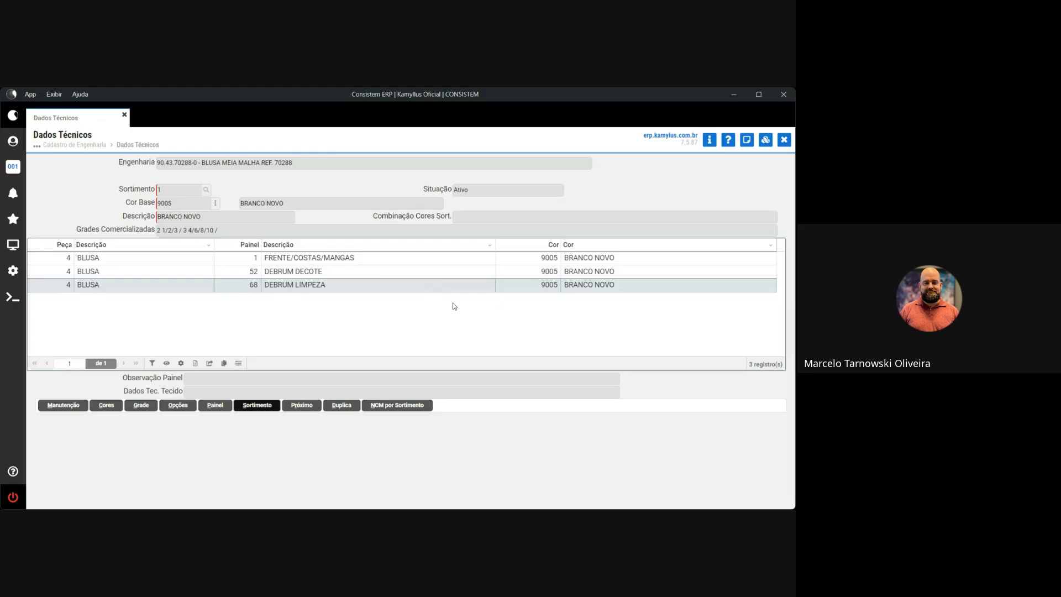
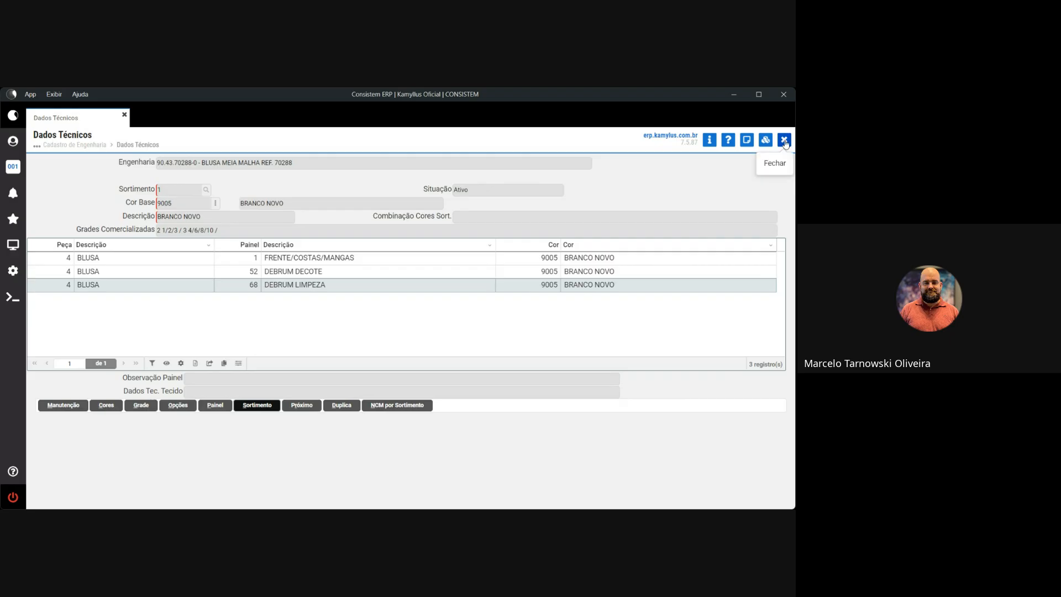
Close Dados Técnicos, reopen Complementos and choose 11 - Medidas to reach Medidas por Tamanho.
click(785, 140)
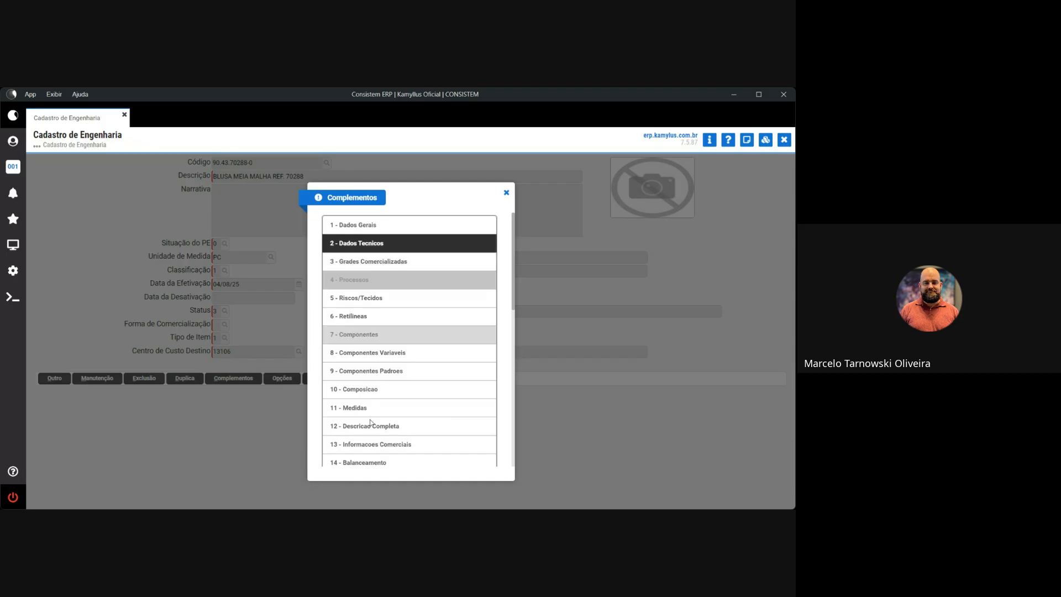
click(505, 195)
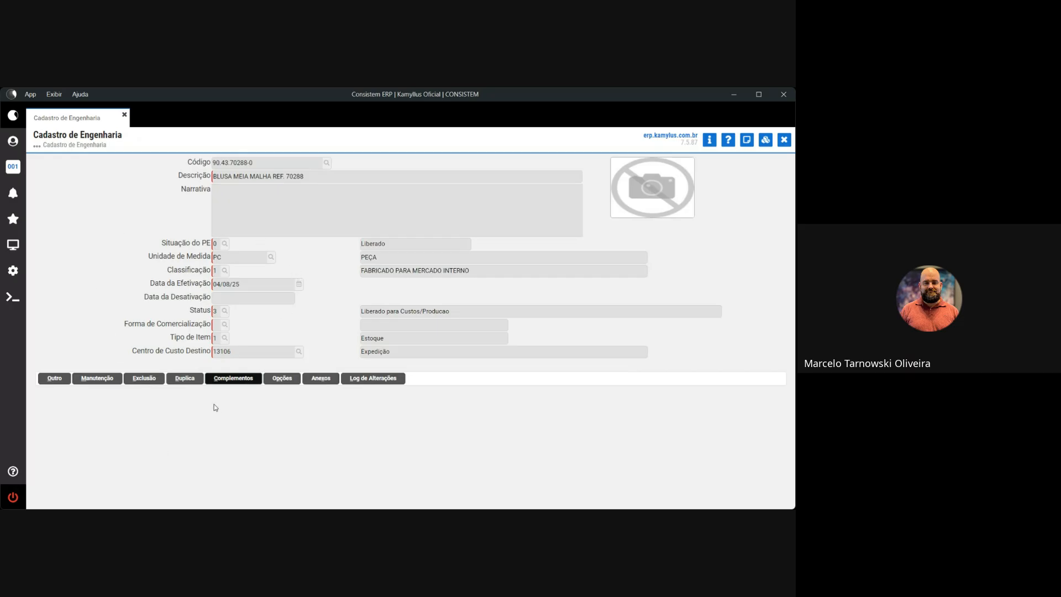
click(229, 379)
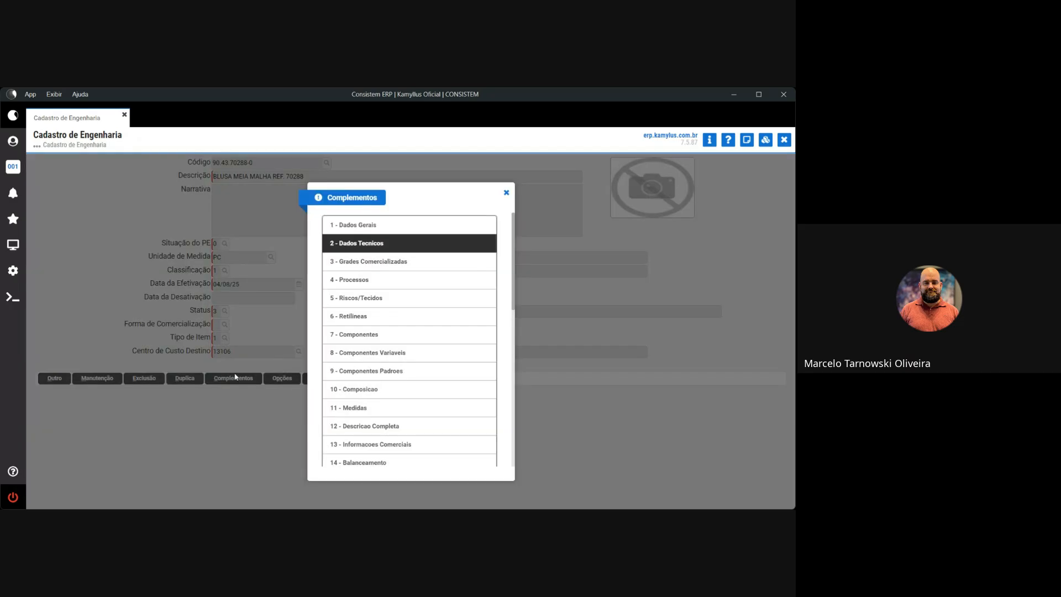
click(391, 408)
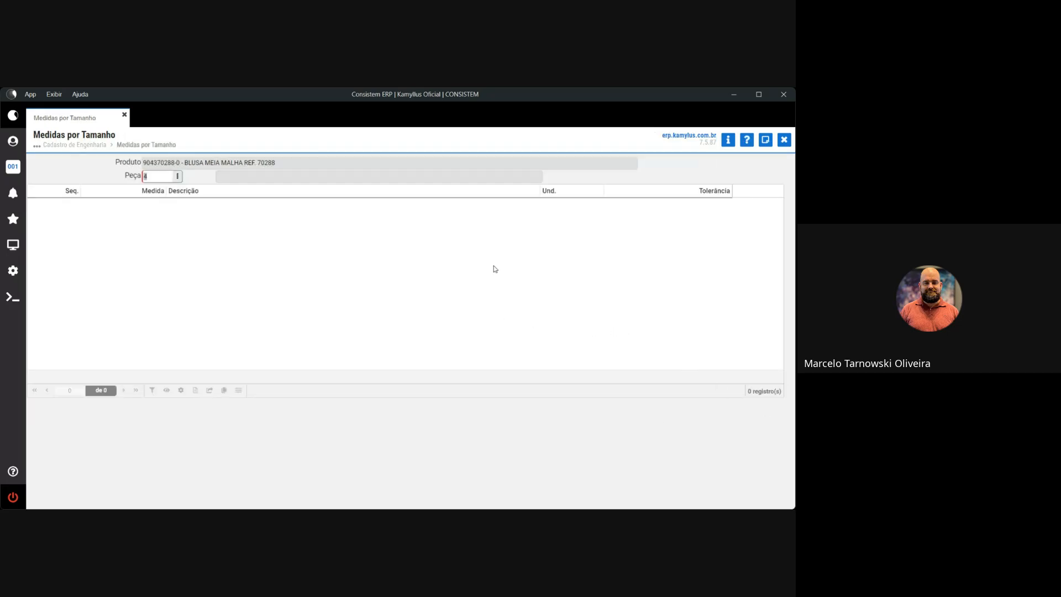
Start a piece 4 measurement row and browse the Medida lookup and registration form without choosing.
key(Return)
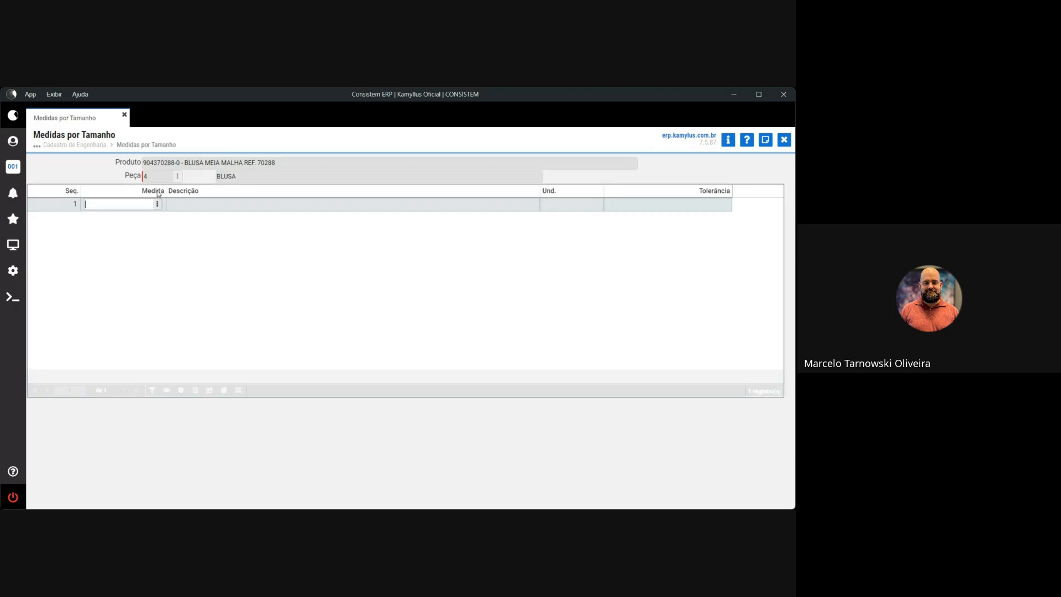
click(158, 205)
click(191, 217)
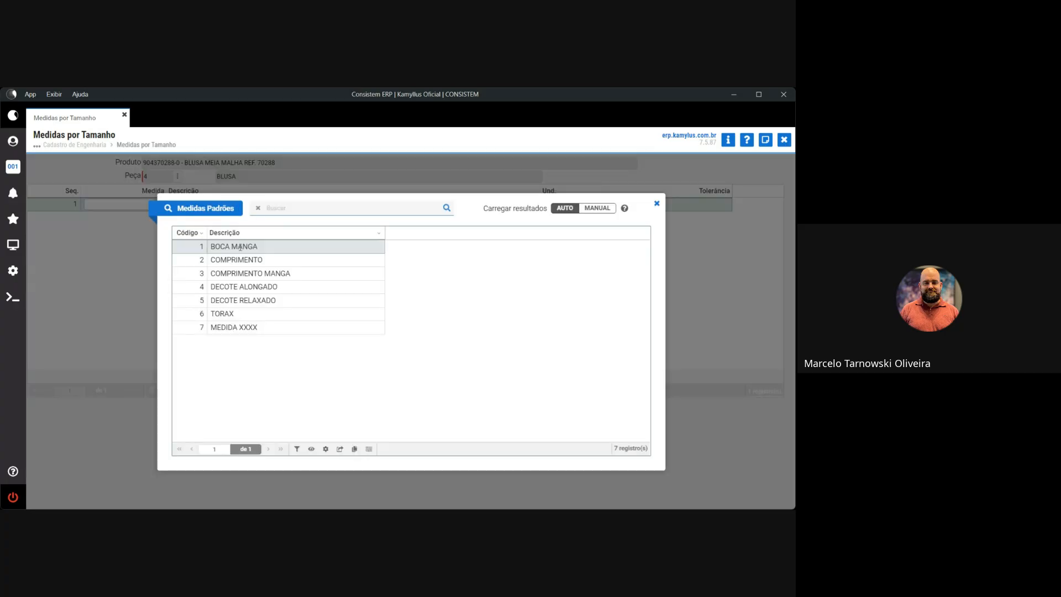
click(658, 204)
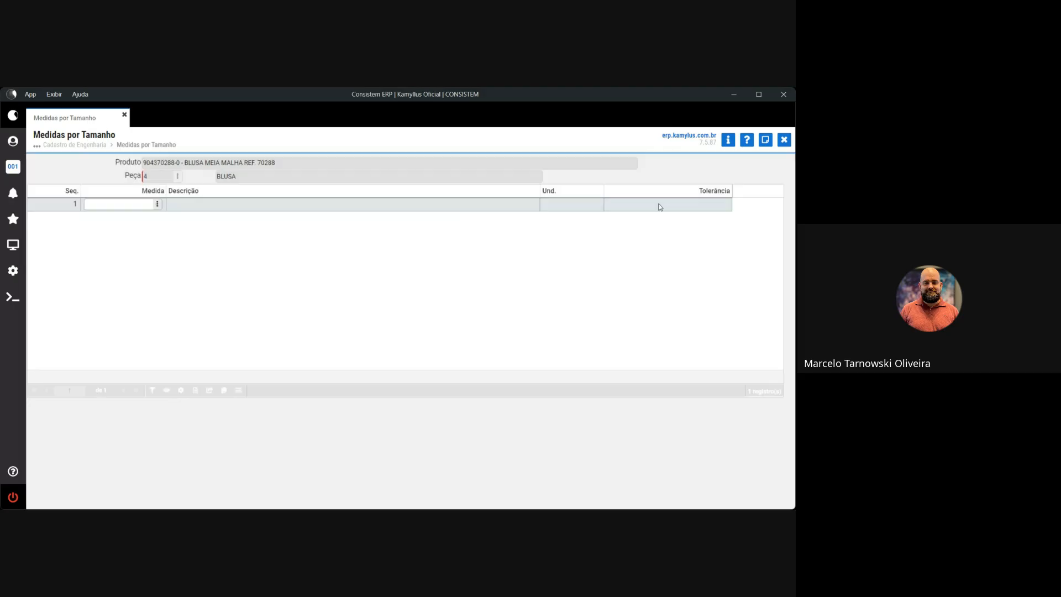
click(158, 204)
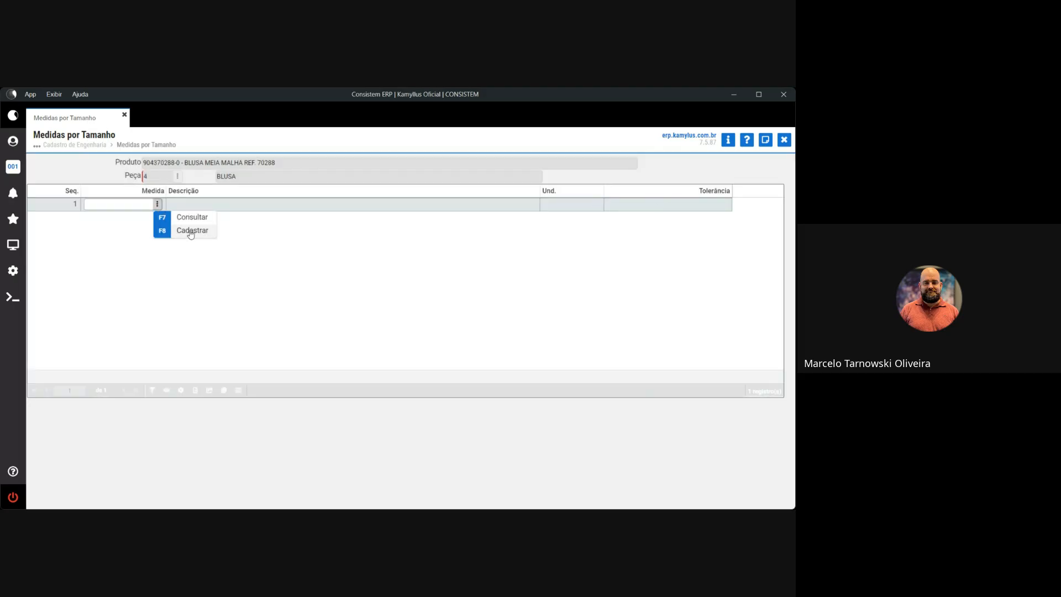
click(188, 230)
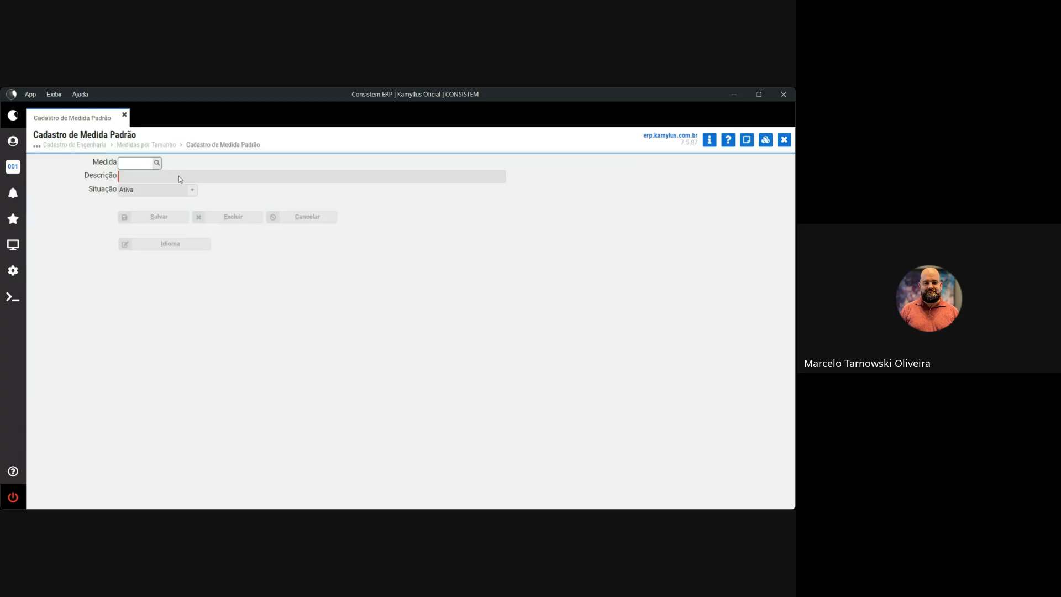
click(784, 139)
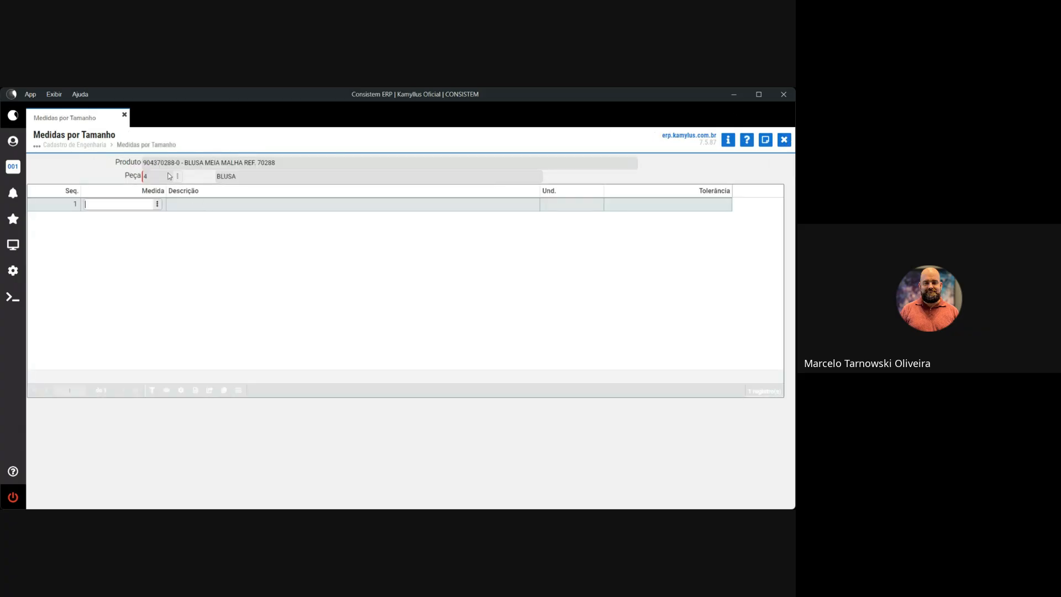
Pick COMPRIMENTO in CM from the lookup, leave Tolerância empty, and continue to Variações.
click(158, 204)
click(182, 216)
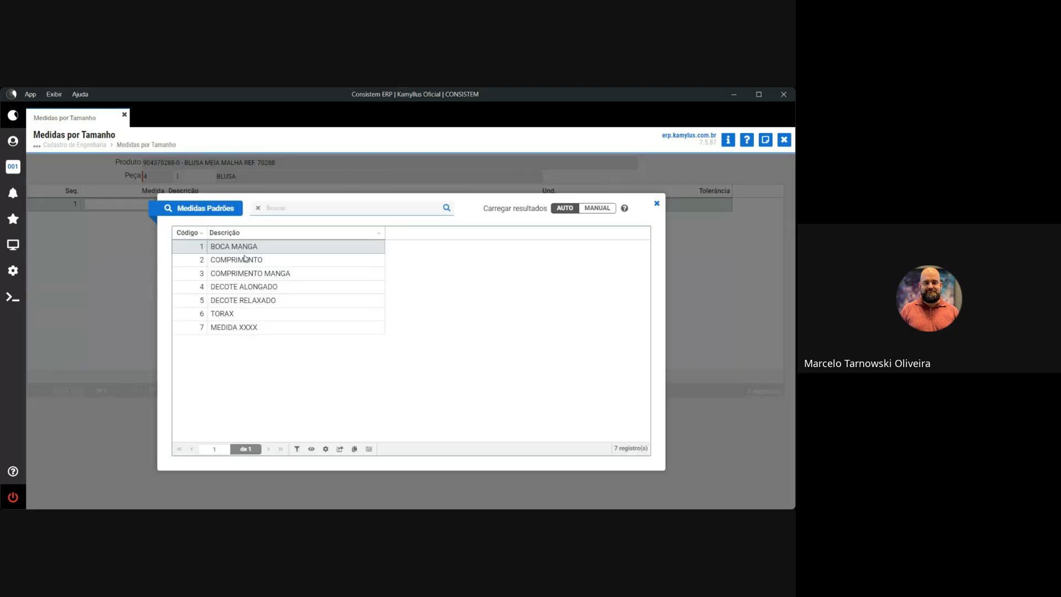
double_click(277, 260)
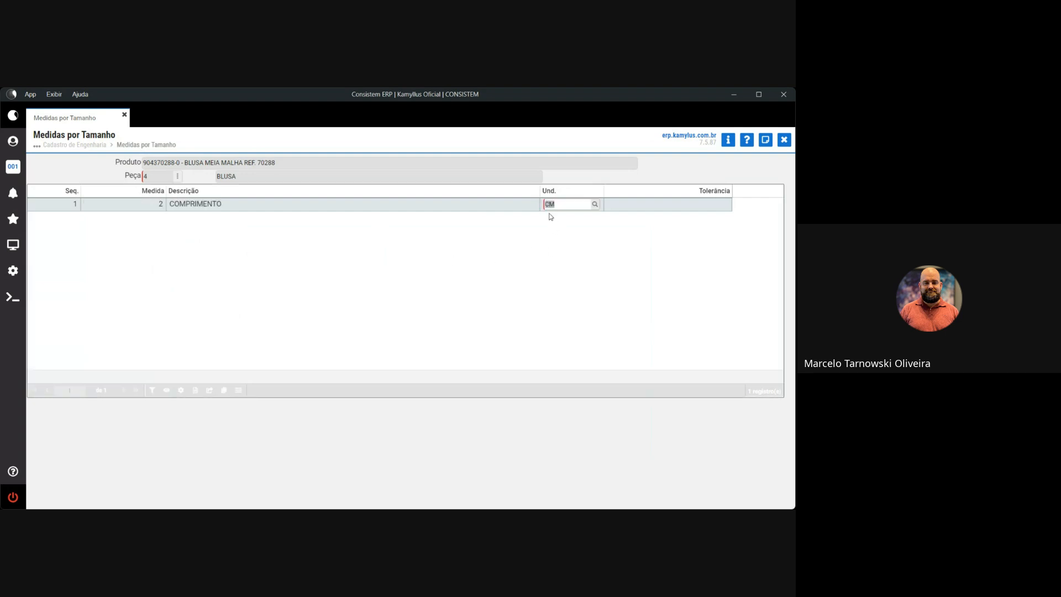
key(Tab)
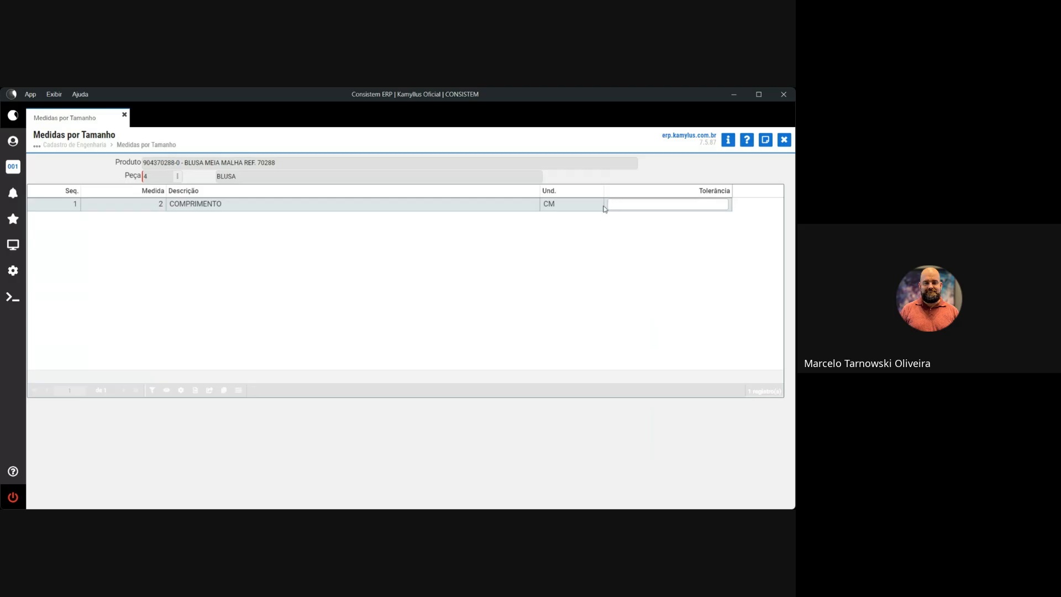
text(1)
key(BackSpace)
key(Return)
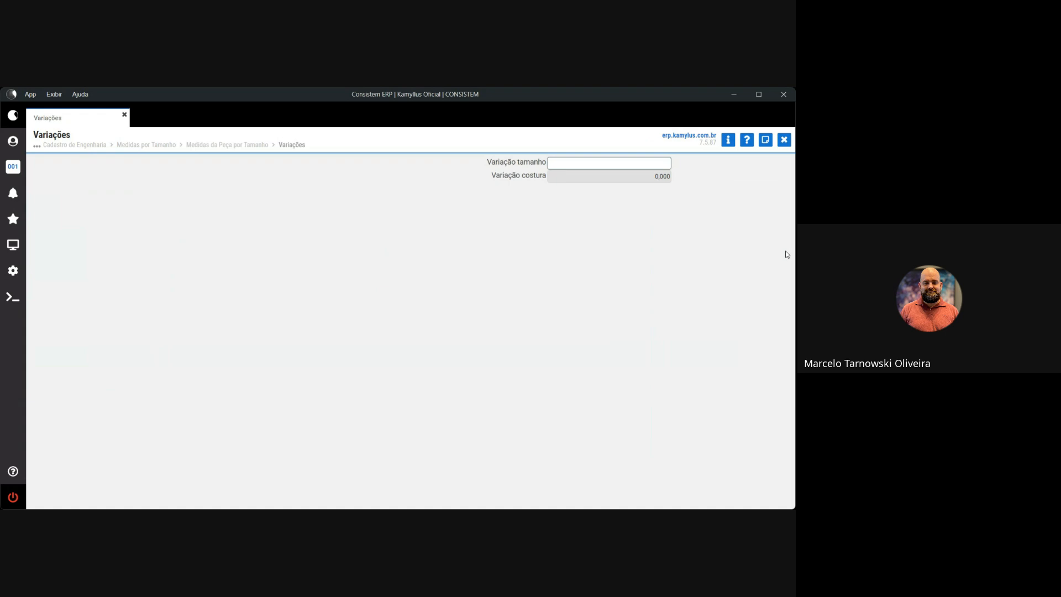
Enter size variation 2 and accept seam variation 0,000 to reach the sizes 1–10 grid.
text(2)
key(Tab)
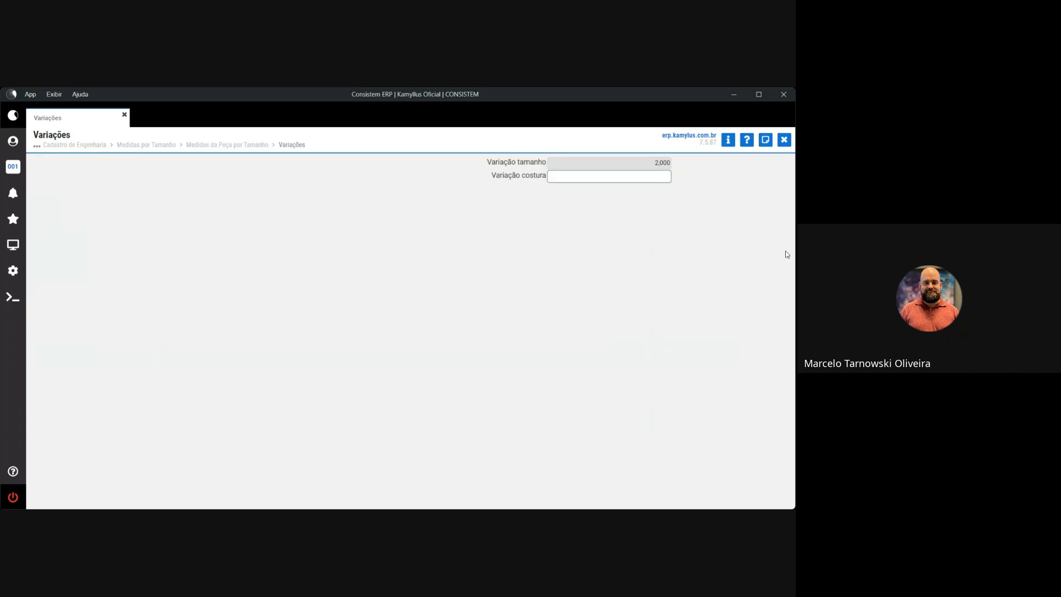
key(Return)
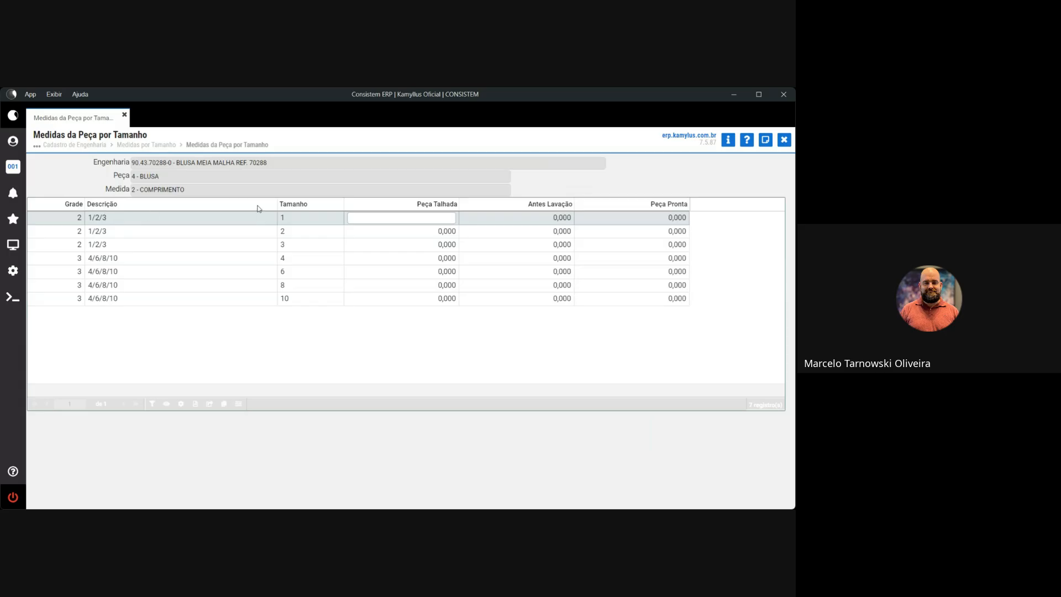
Enter 10 for size 1 Peça Talhada and generate values 10–22 across all sizes.
drag(185, 190, 138, 190)
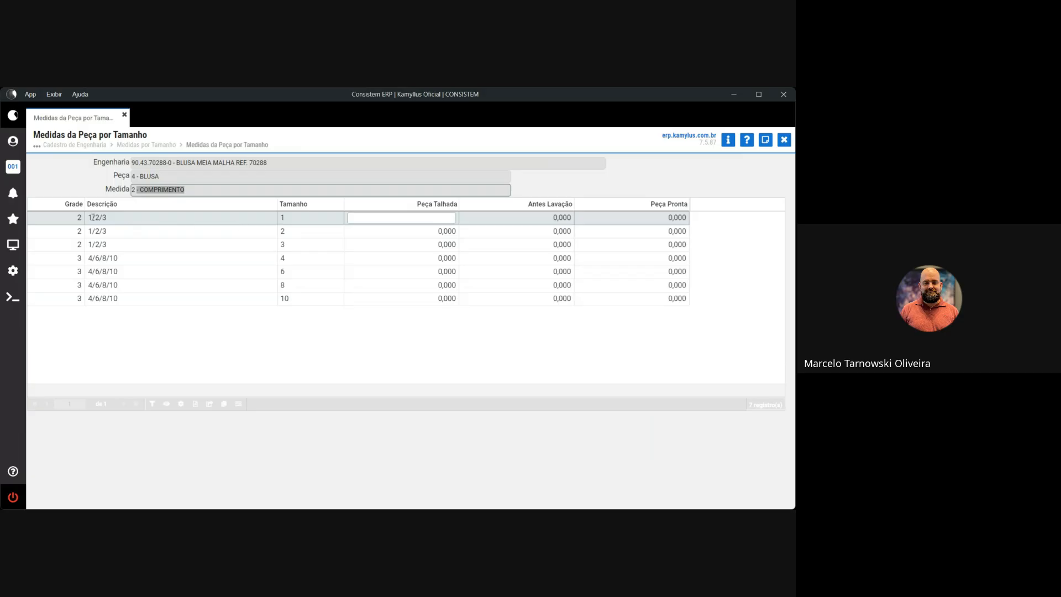
click(415, 217)
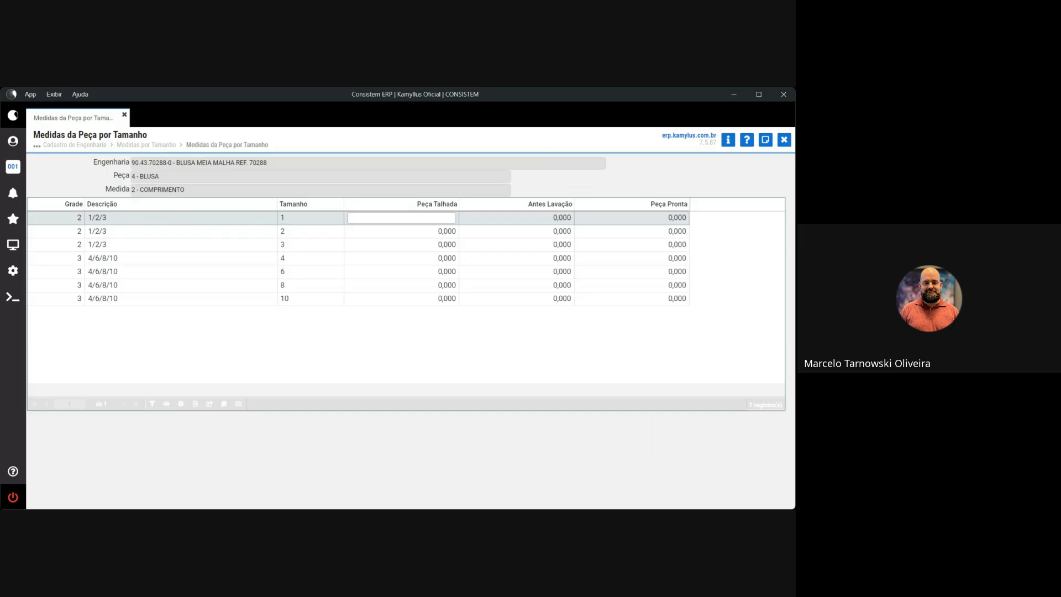
text(10)
key(Return)
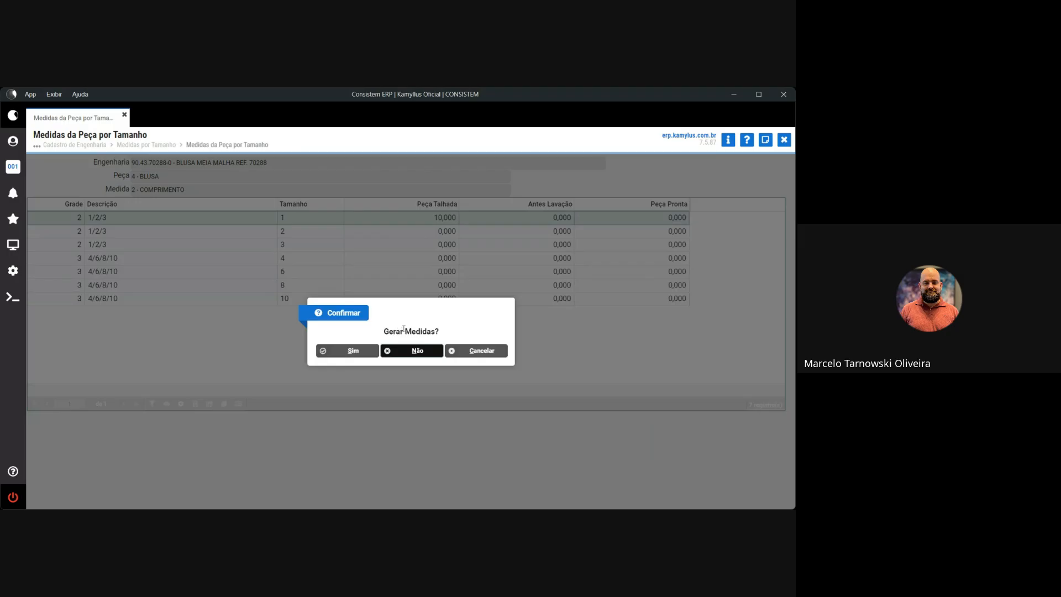
click(350, 351)
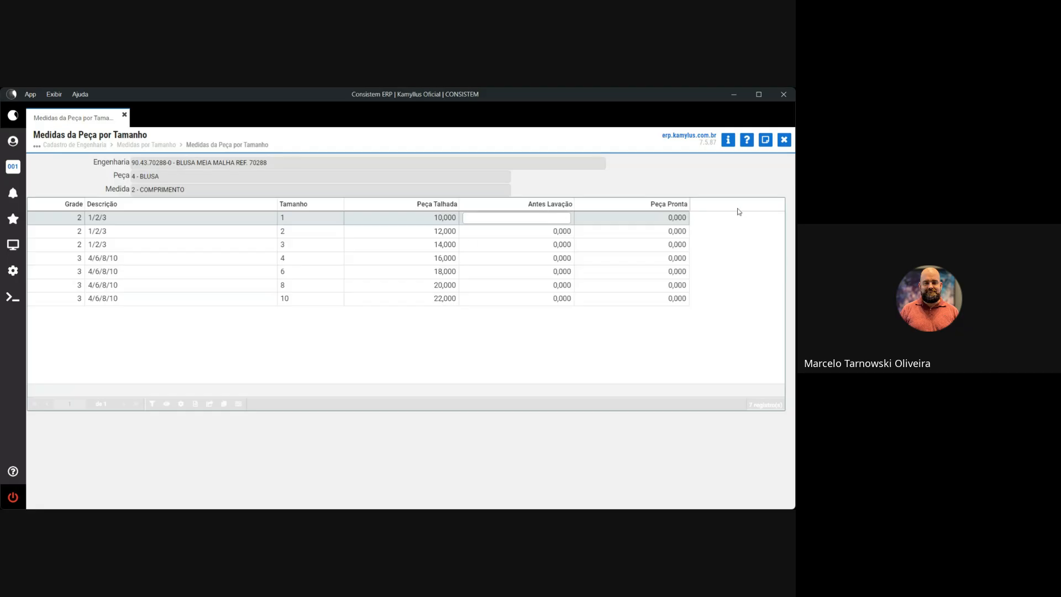
Generate Antes Lavação values 12–24 and Peça Pronta values 8–20 across sizes.
text(12)
key(Return)
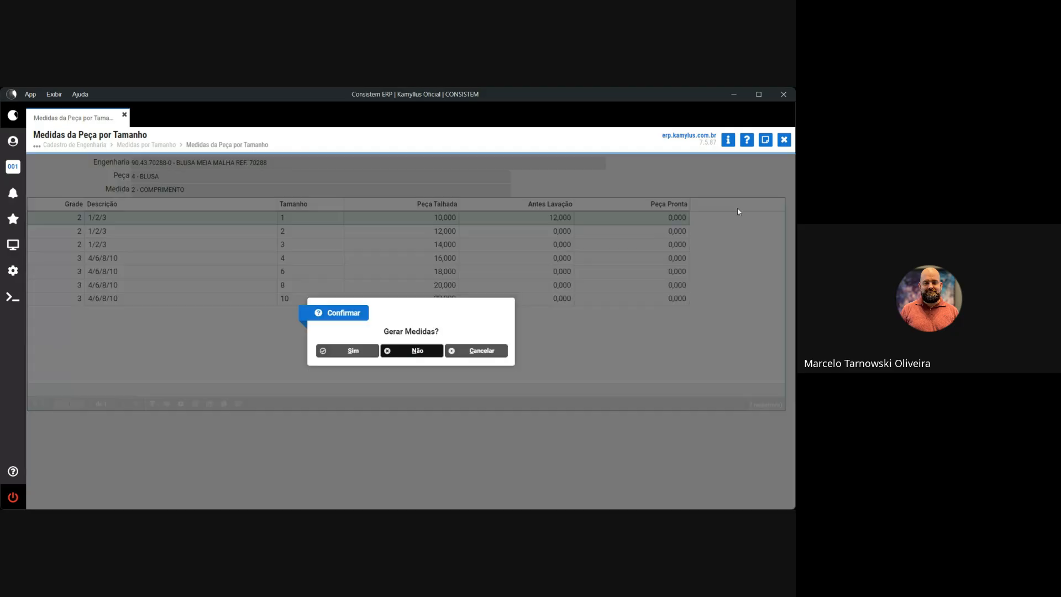
click(368, 350)
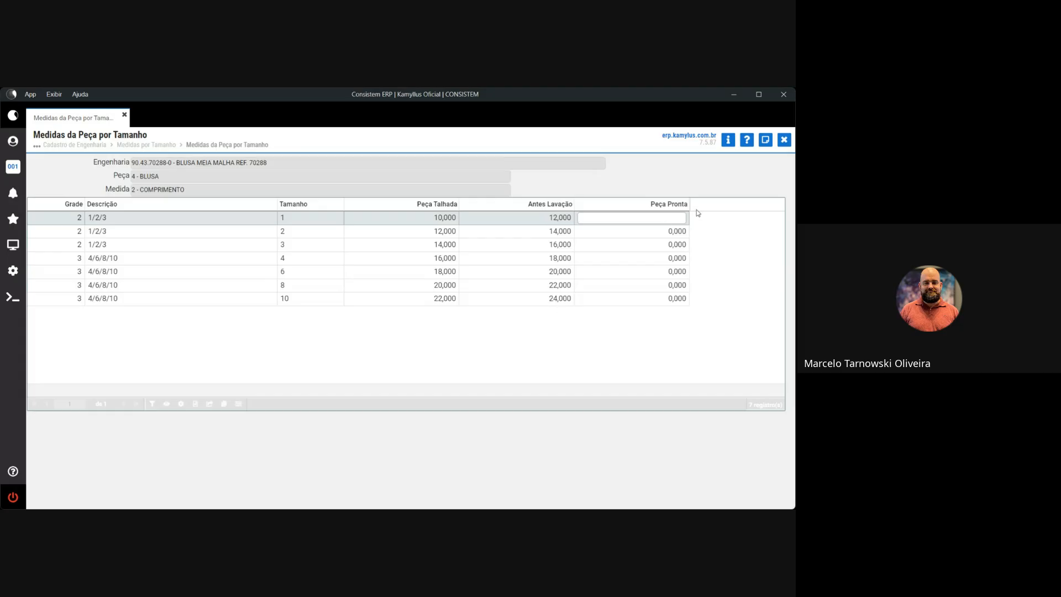
key(Return)
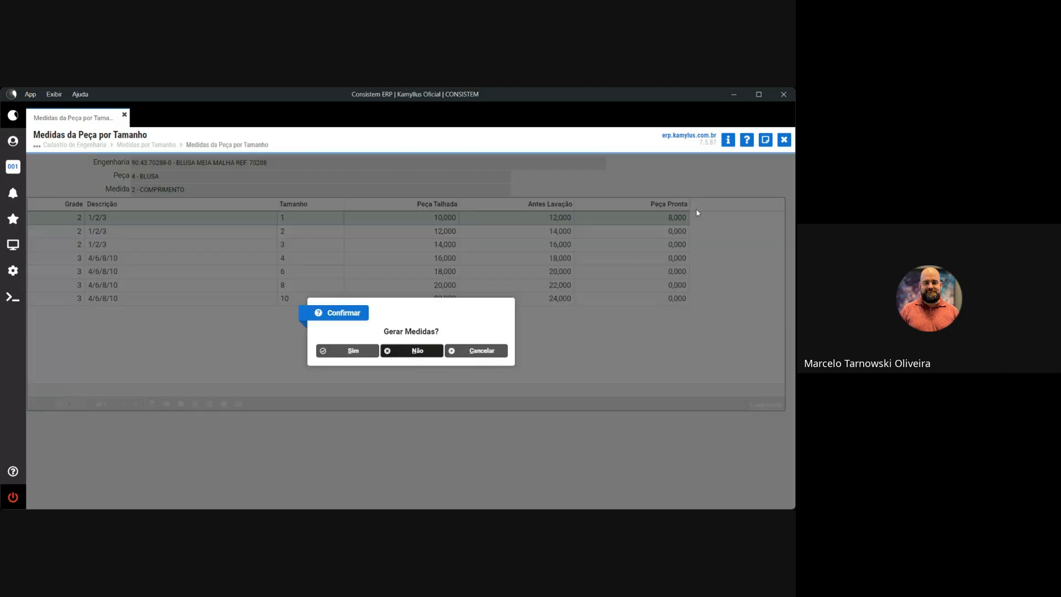
click(352, 350)
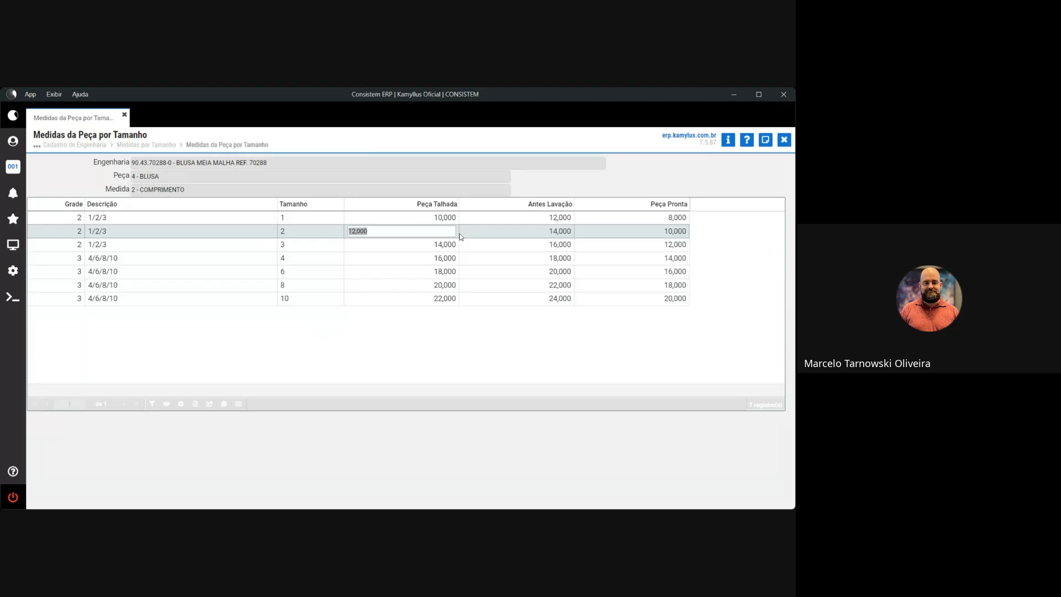
Leave the per-size grid and list all standard measures, active and inactive, in the registration form.
key(Escape)
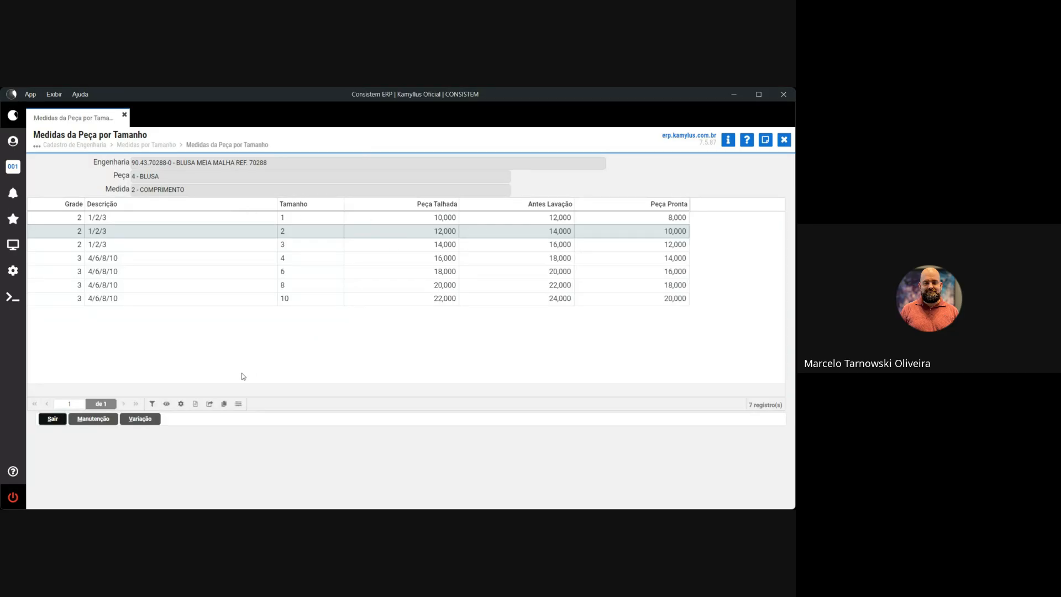
click(53, 419)
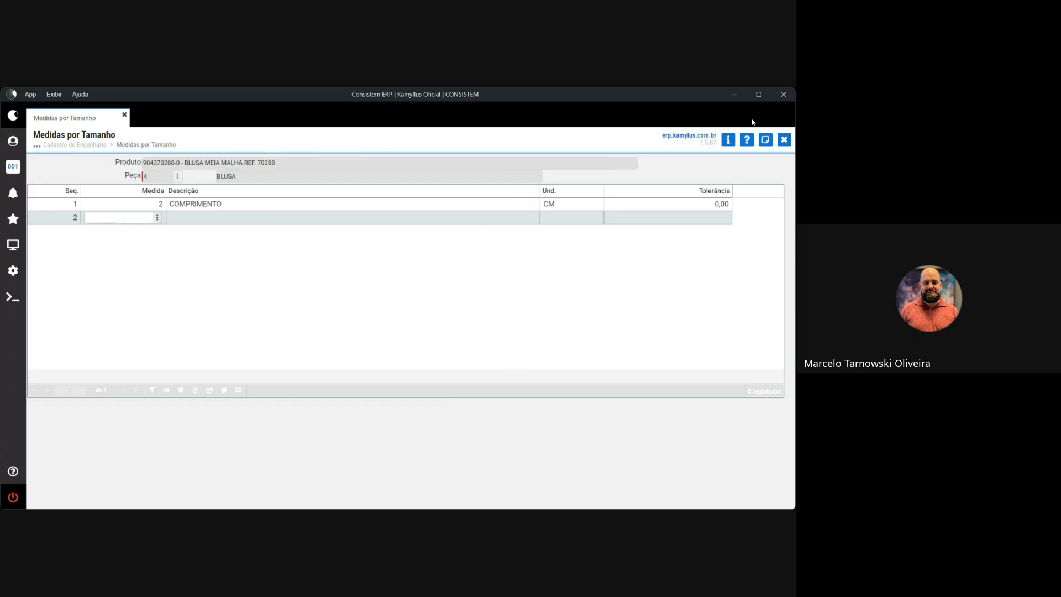
click(158, 219)
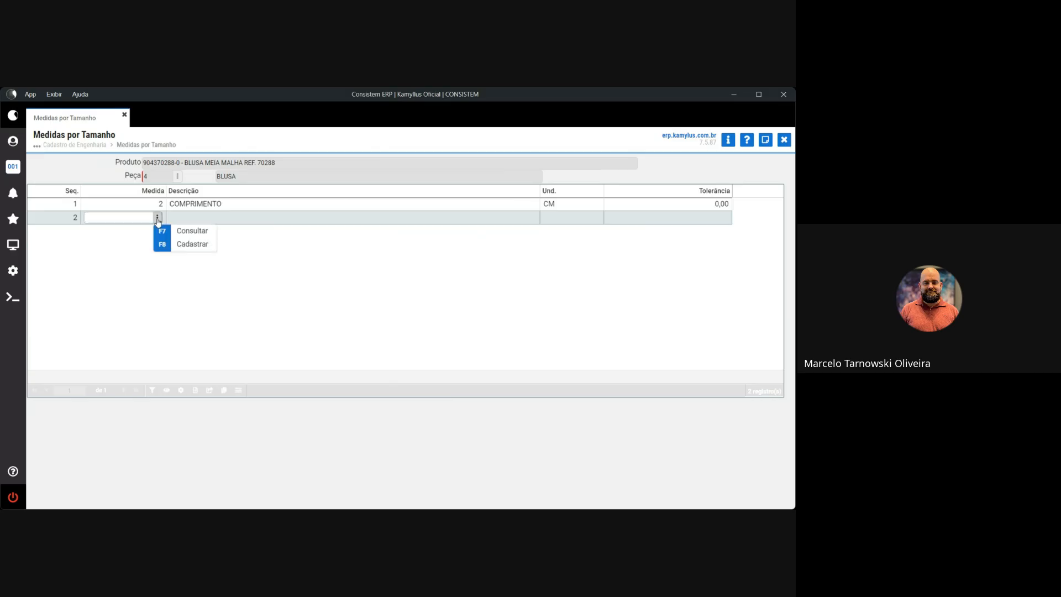
click(192, 245)
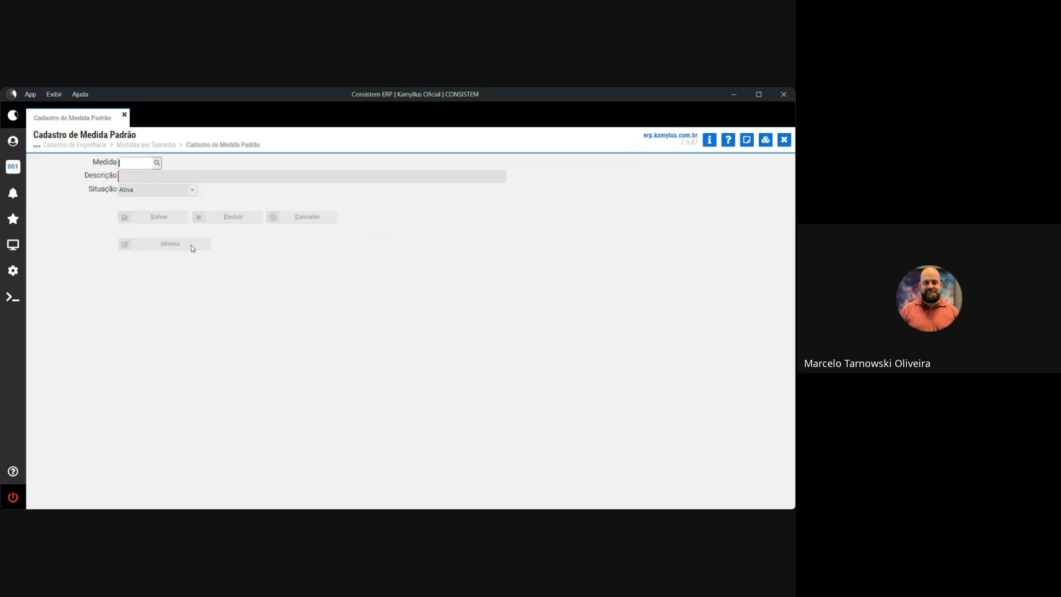
click(157, 163)
click(329, 325)
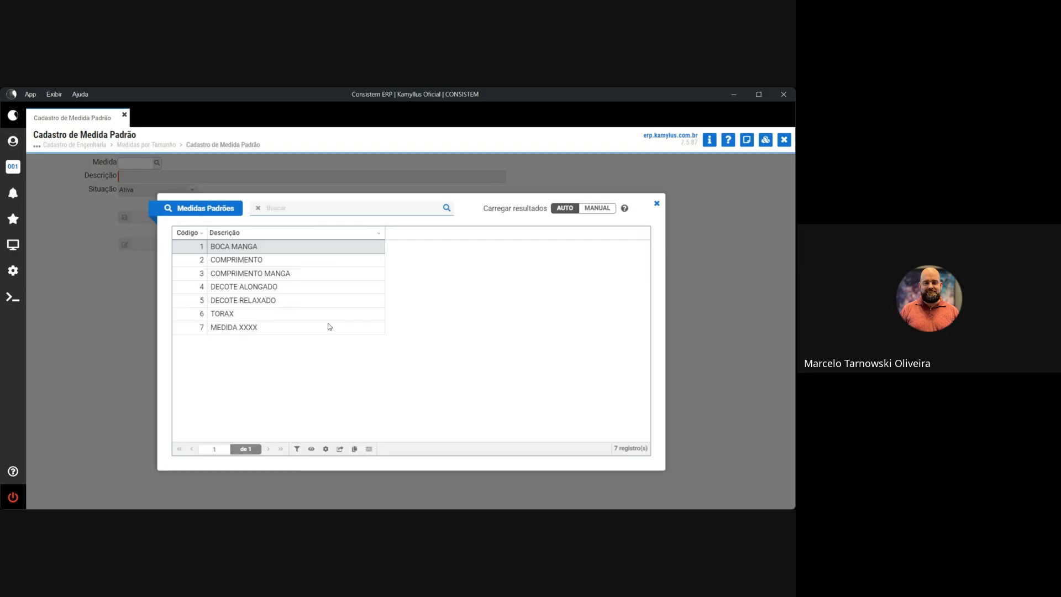
click(657, 204)
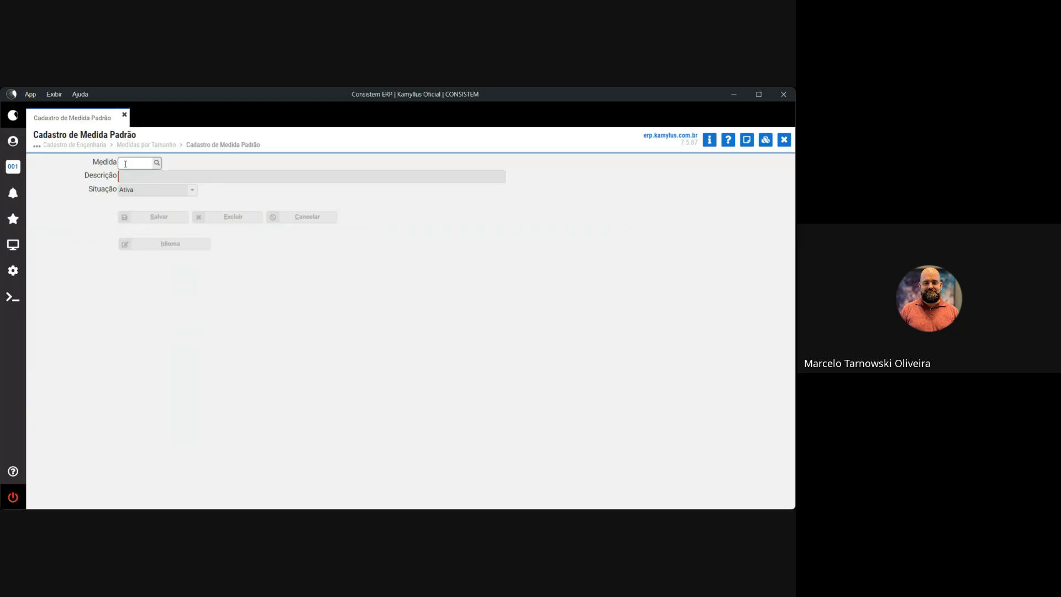
Enter measure code 8, then close the measure screens back to the engineering record.
text(8)
key(Tab)
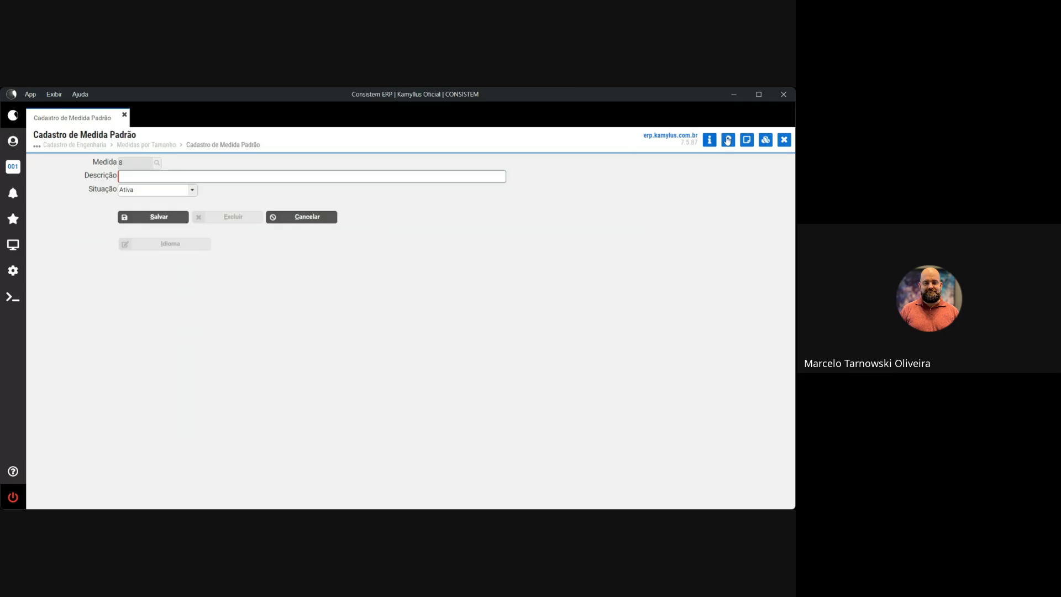
click(784, 140)
click(785, 145)
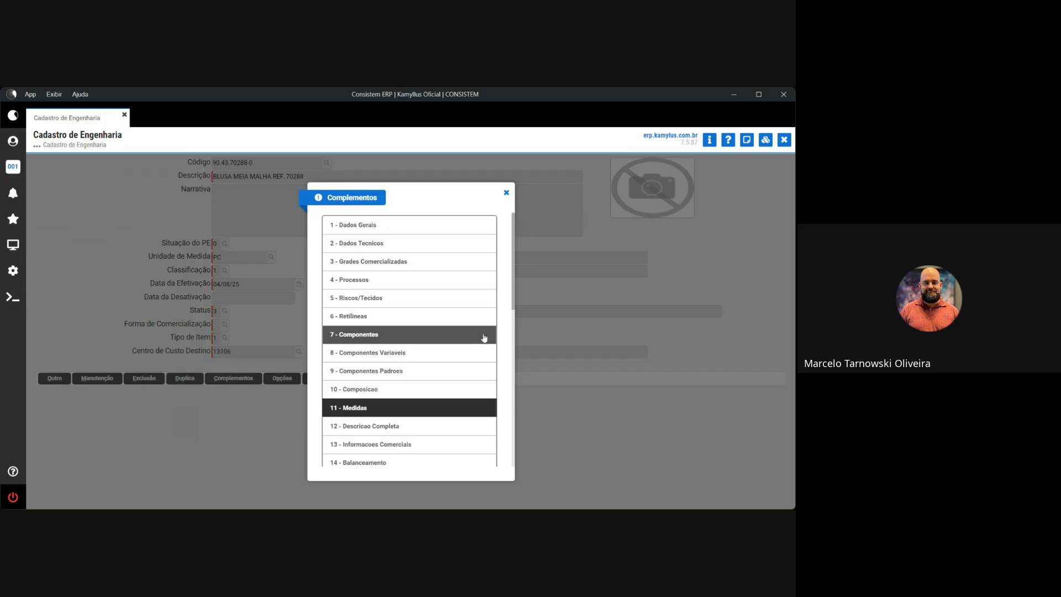
click(506, 193)
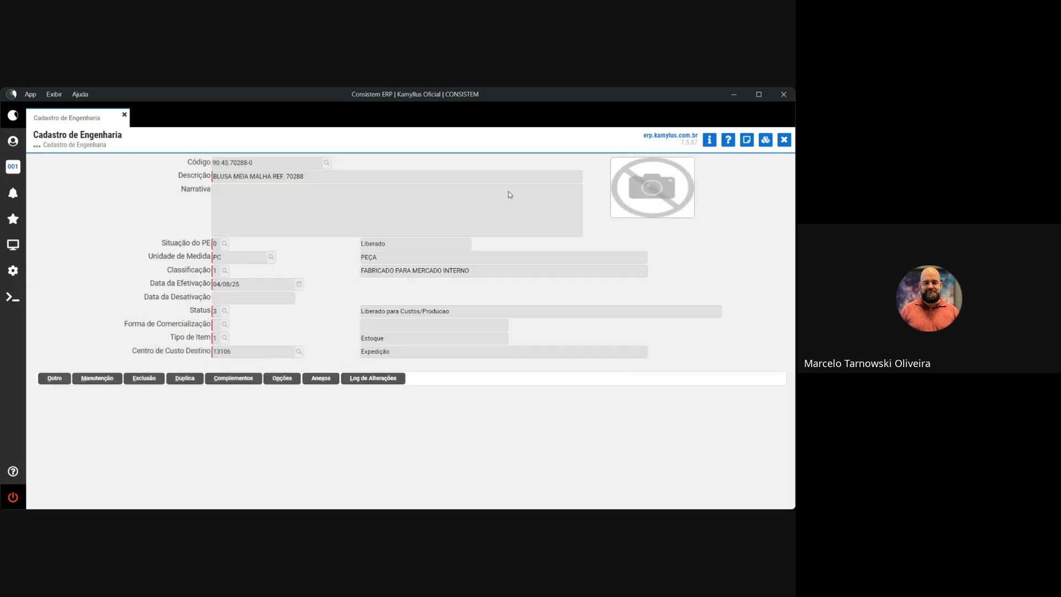